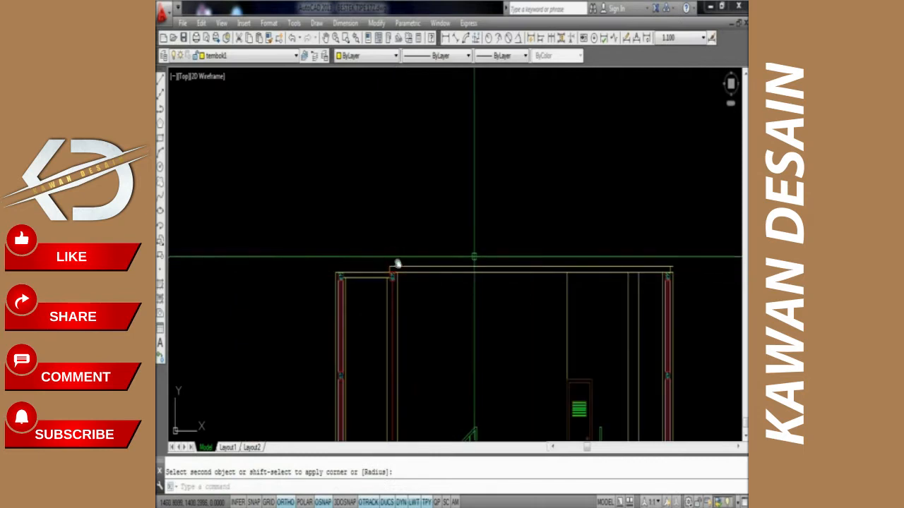
# Fillet the upper horizontal line with the short vertical line at the right wall, using radius 0, into a sharp corner
pyautogui.moveTo(679, 253); pyautogui.dragTo(612, 258, button='middle')
pyautogui.scroll(4, 612, 258)
pyautogui.press('space')
pyautogui.click(581, 295)
pyautogui.click(590, 302)
pyautogui.press('space')
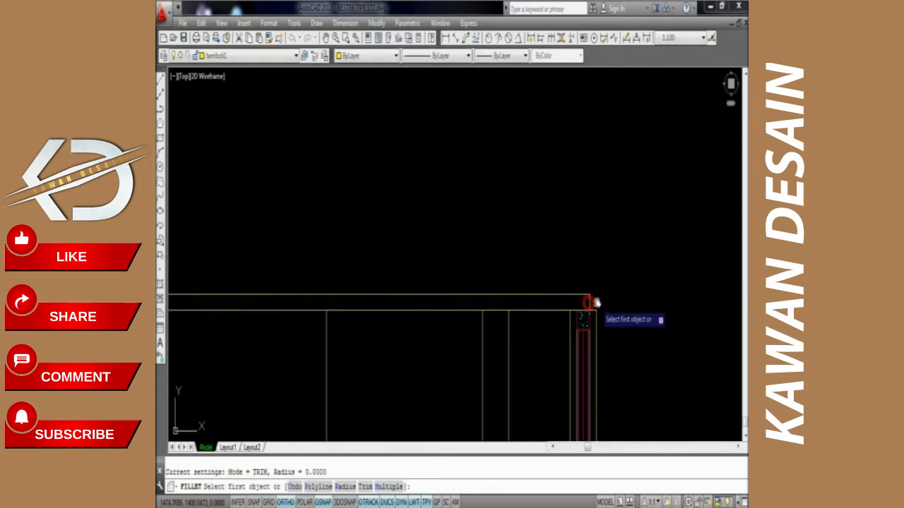
pyautogui.click(599, 291)
pyautogui.press('Escape')
# Put the upper horizontal line and its short vertical line at the right wall on the kayu layer
pyautogui.click(600, 299)
pyautogui.click(573, 252)
pyautogui.scroll(-3, 573, 255)
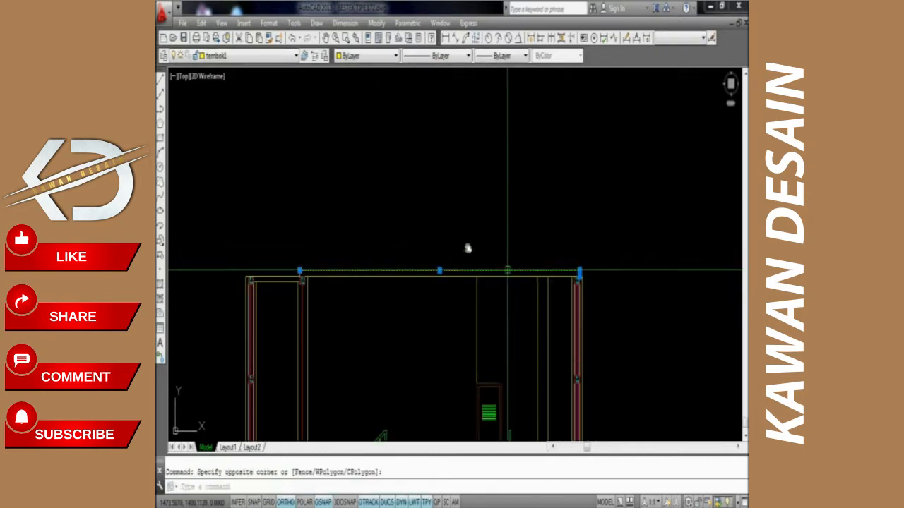
pyautogui.click(272, 56)
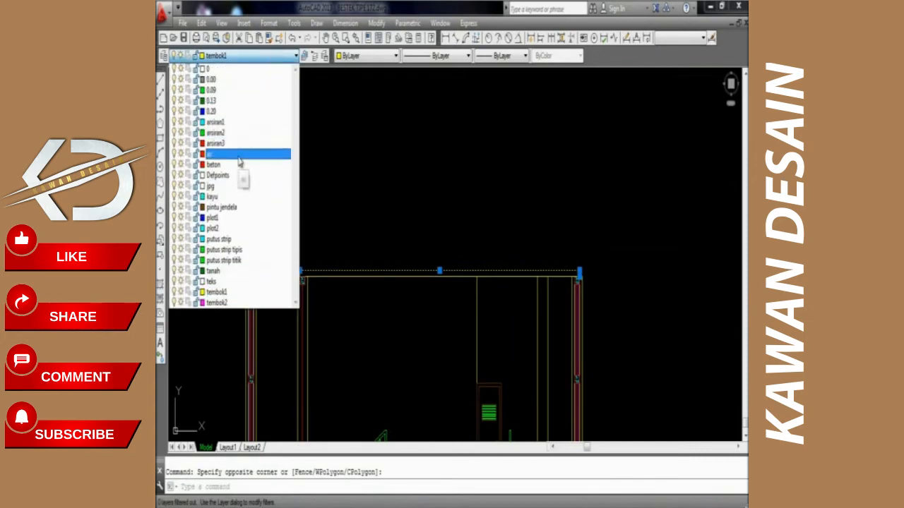
pyautogui.click(240, 197)
pyautogui.press('Escape')
# Put the short vertical line above the left concrete beam on the kayu layer as well
pyautogui.scroll(5, 317, 261)
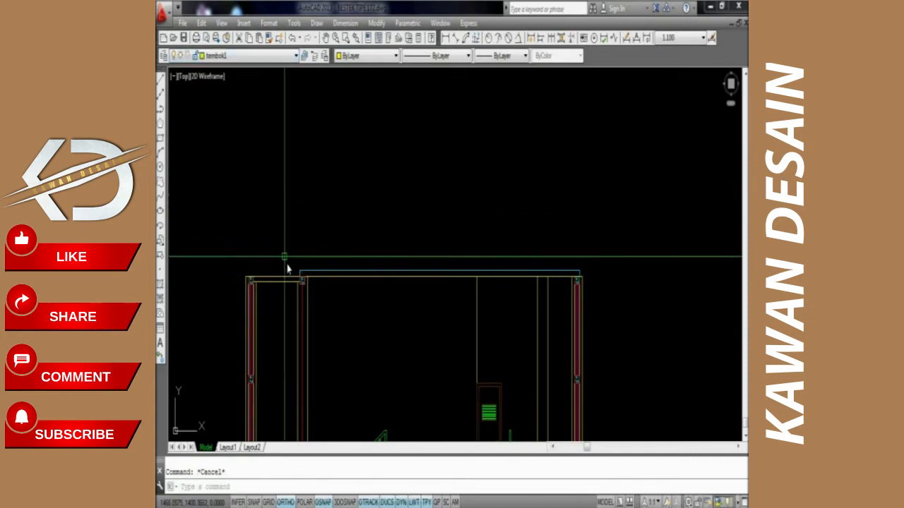
pyautogui.click(316, 257)
pyautogui.click(343, 310)
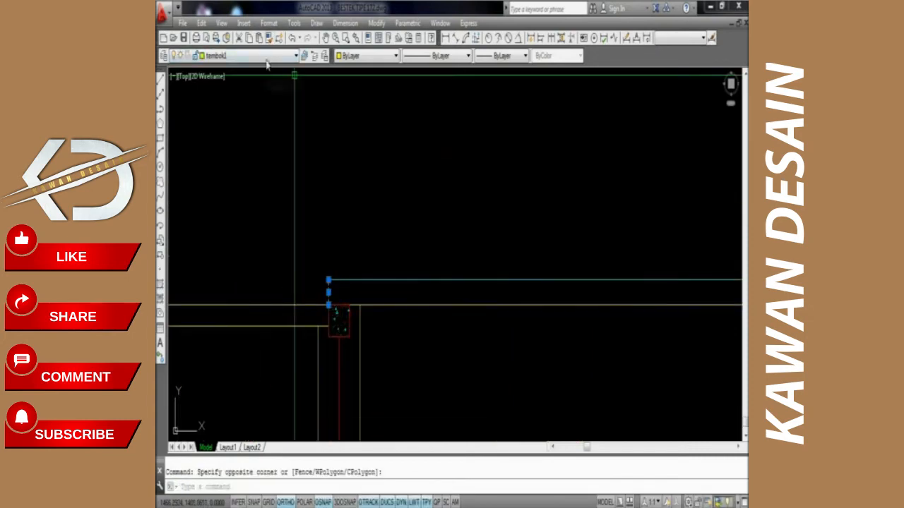
pyautogui.click(268, 56)
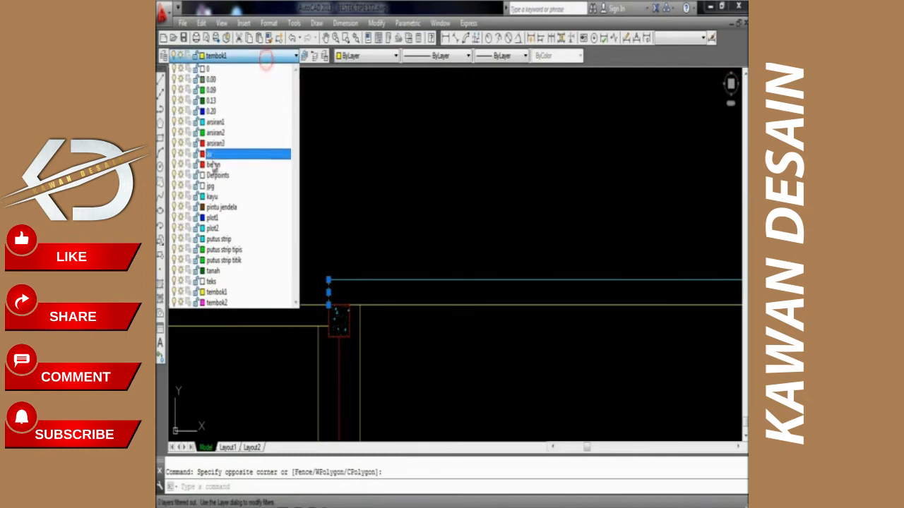
pyautogui.click(221, 207)
pyautogui.press('Escape')
# Draw a rectangle 0.08 wide and 0.12 high in the empty space above the left concrete beam
pyautogui.scroll(-2, 374, 218)
pyautogui.write('rec')
pyautogui.press('Return')
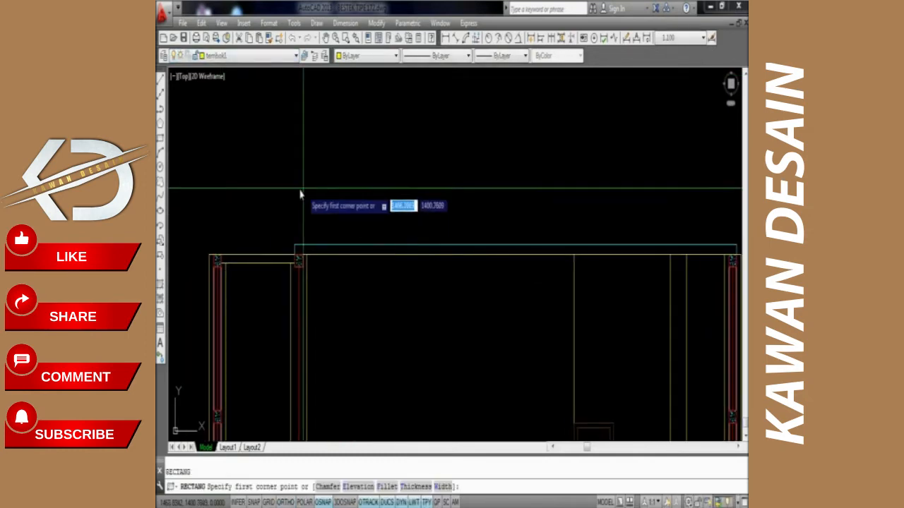
pyautogui.click(297, 191)
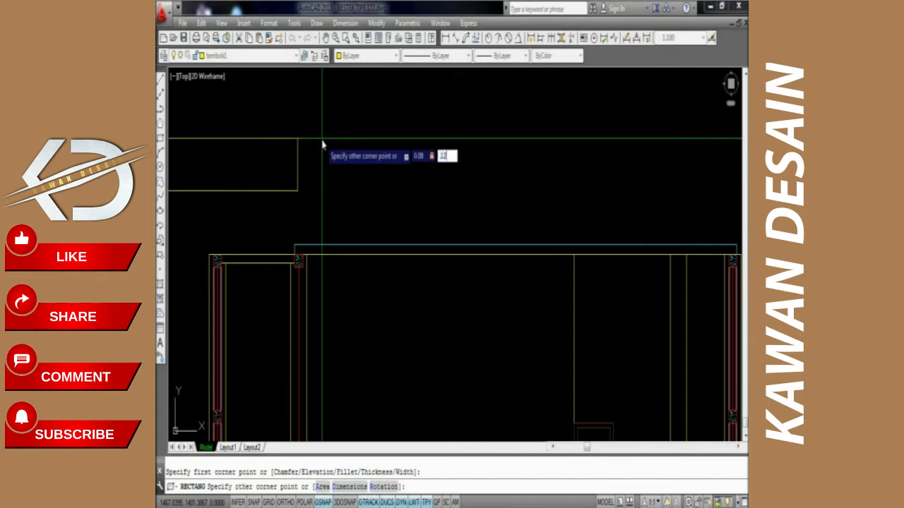
pyautogui.press('Return')
# Hatch the inside of the small rectangle with the ANSI31 pattern at scale 0.01
pyautogui.scroll(5, 323, 141)
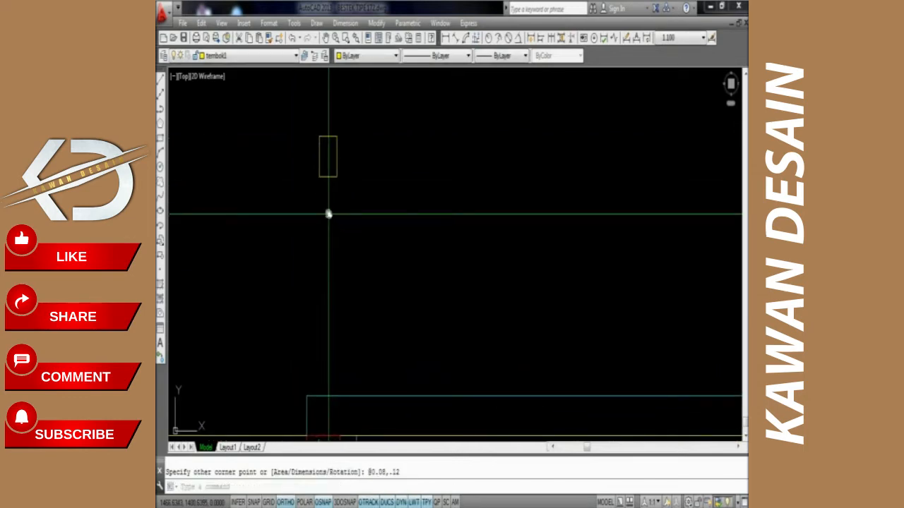
pyautogui.write('h')
pyautogui.press('Return')
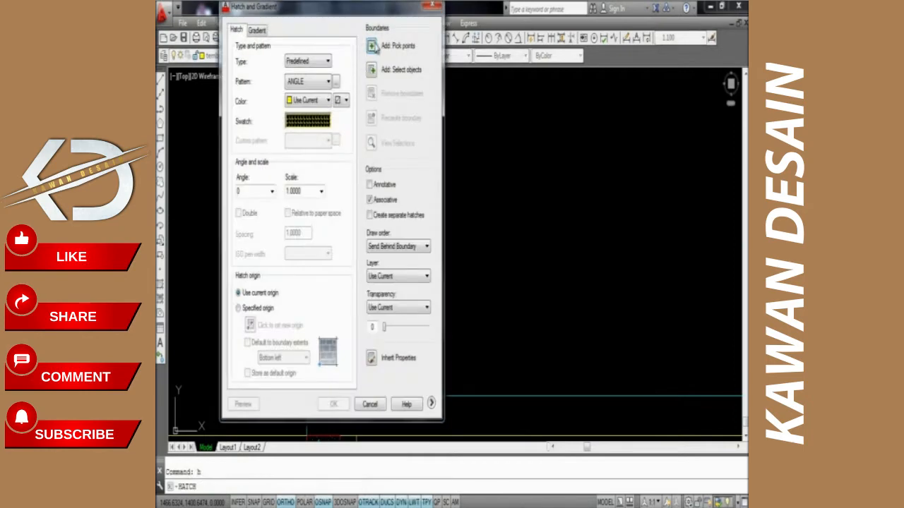
pyautogui.click(371, 45)
pyautogui.click(330, 162)
pyautogui.press('Return')
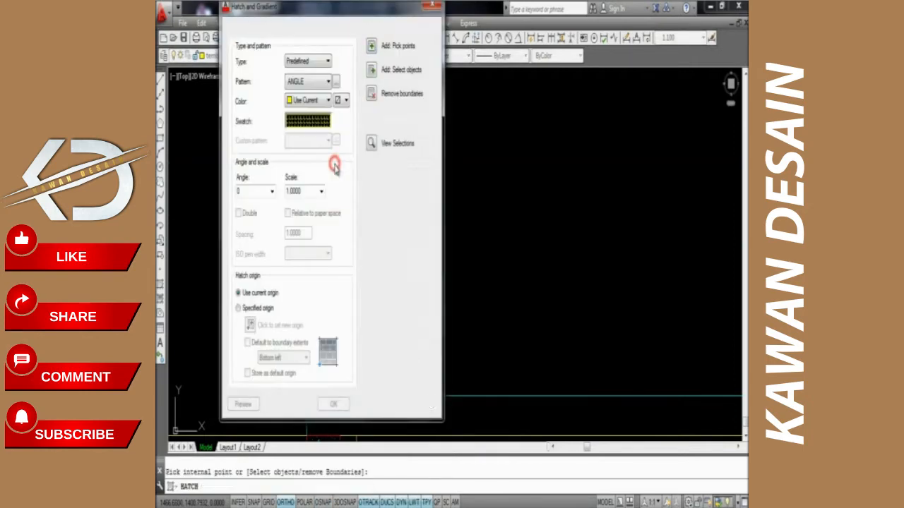
pyautogui.click(336, 81)
pyautogui.click(300, 108)
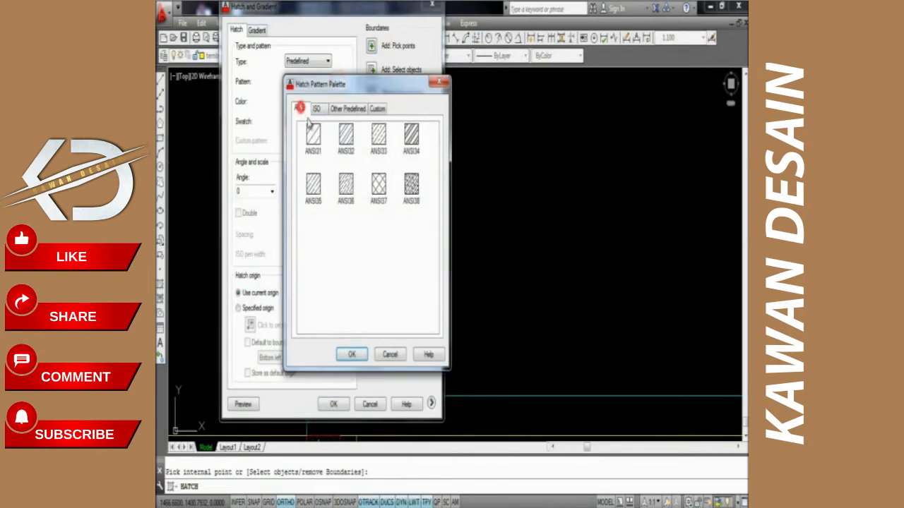
pyautogui.click(353, 355)
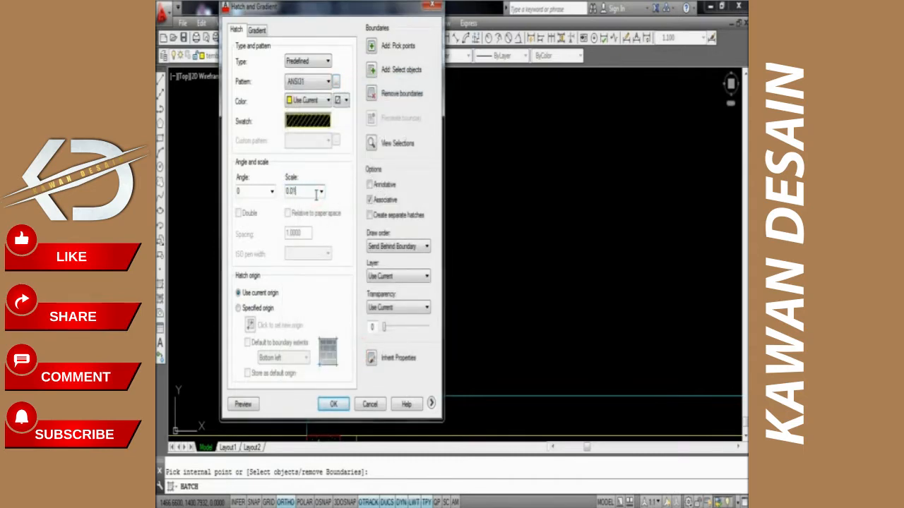
pyautogui.press('Return')
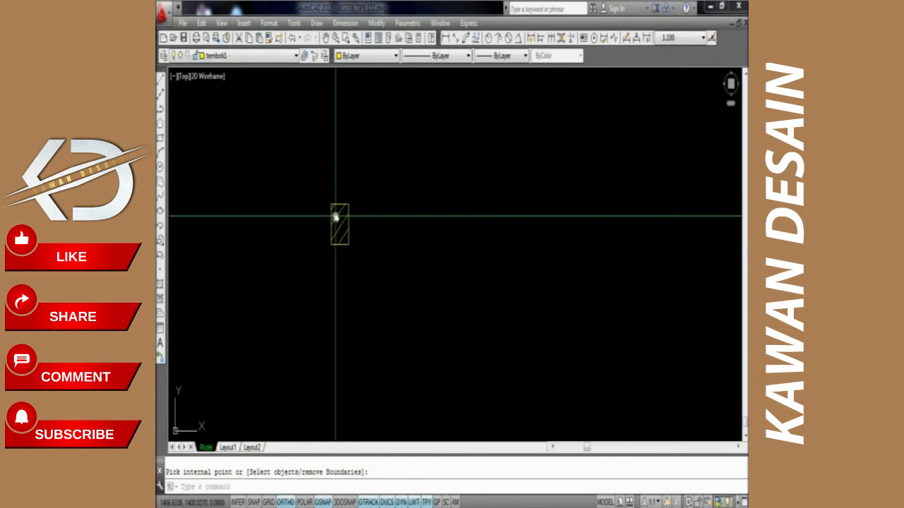
# Put the hatch on the arsiran3 layer and the rectangle outline on the kayu layer
pyautogui.click(336, 217)
pyautogui.click(269, 55)
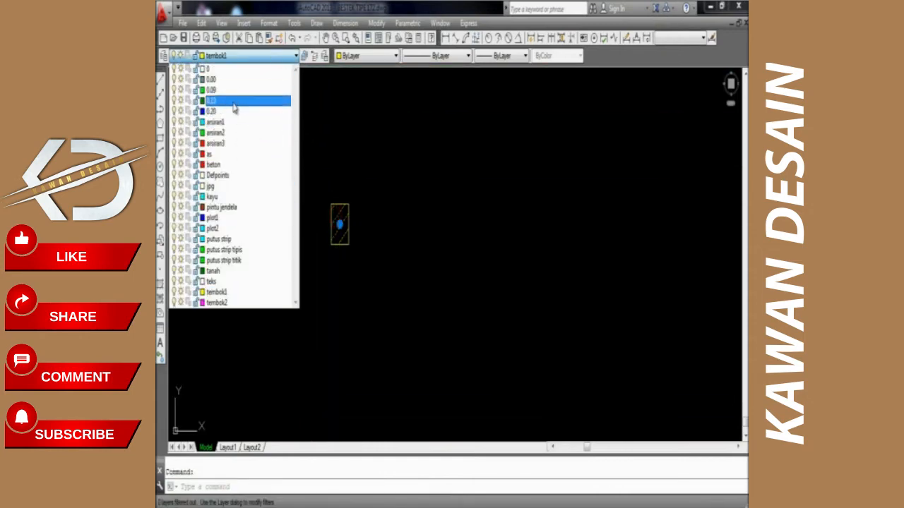
pyautogui.click(237, 144)
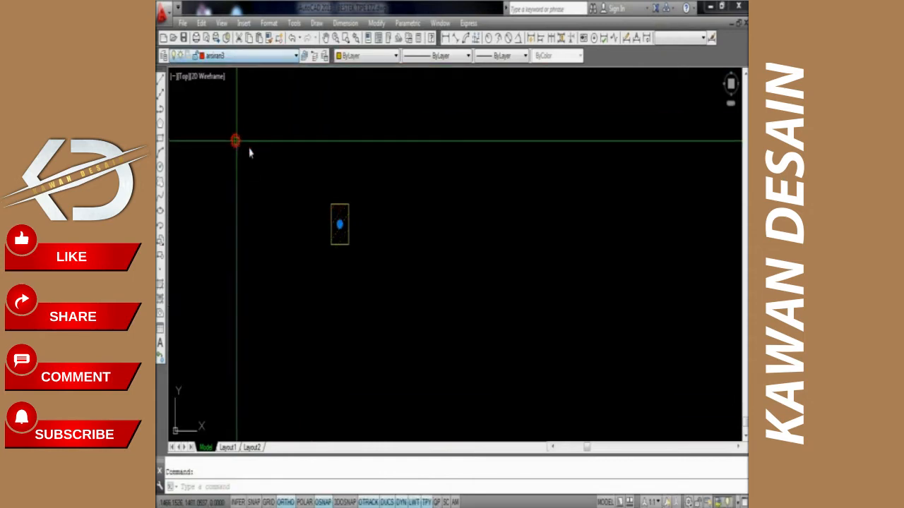
pyautogui.press('Escape')
pyautogui.click(340, 209)
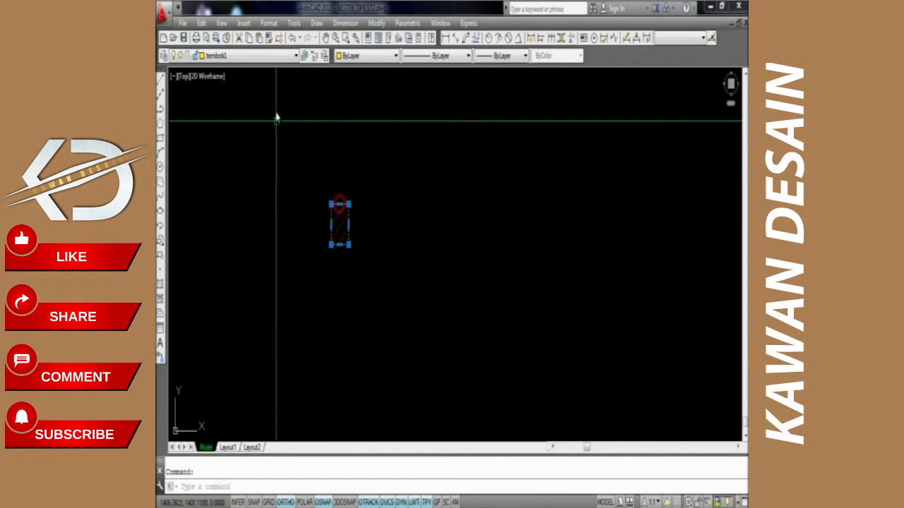
pyautogui.click(291, 55)
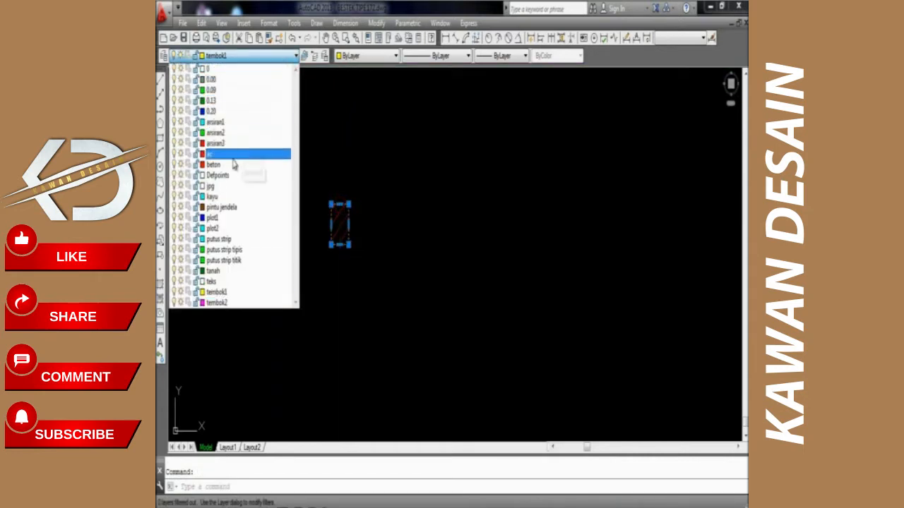
pyautogui.click(230, 197)
pyautogui.press('Escape')
# Copy the hatched rectangle three times to its left, forming a spaced horizontal row
pyautogui.scroll(-10, 344, 190)
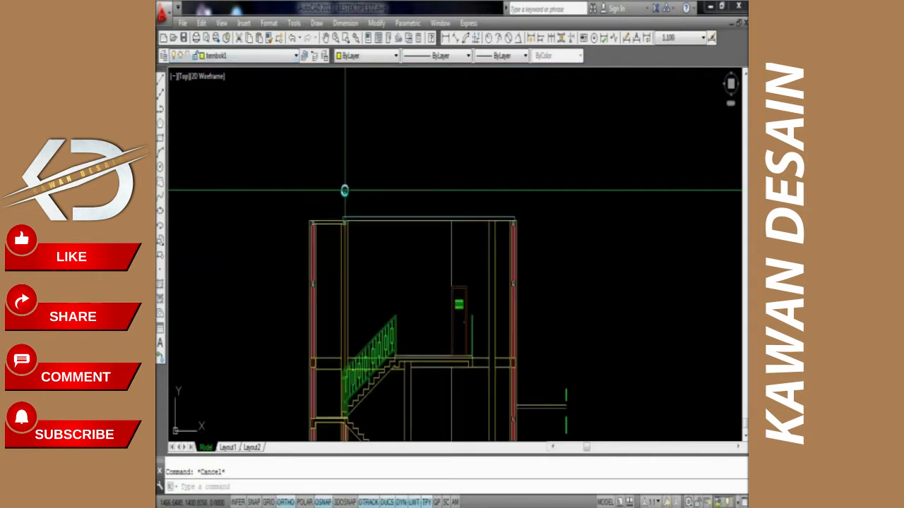
pyautogui.scroll(8, 343, 190)
pyautogui.write('co')
pyautogui.press('Return')
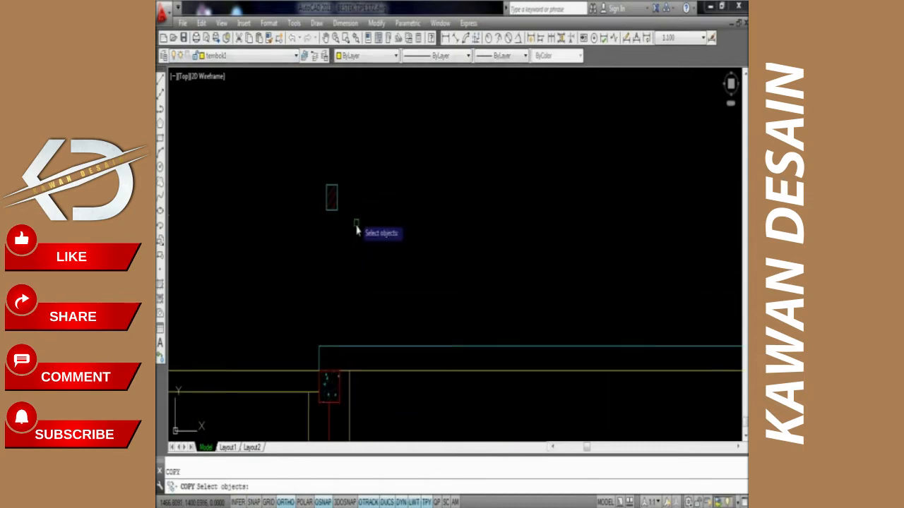
pyautogui.click(357, 223)
pyautogui.click(320, 159)
pyautogui.press('Return')
pyautogui.click(371, 195)
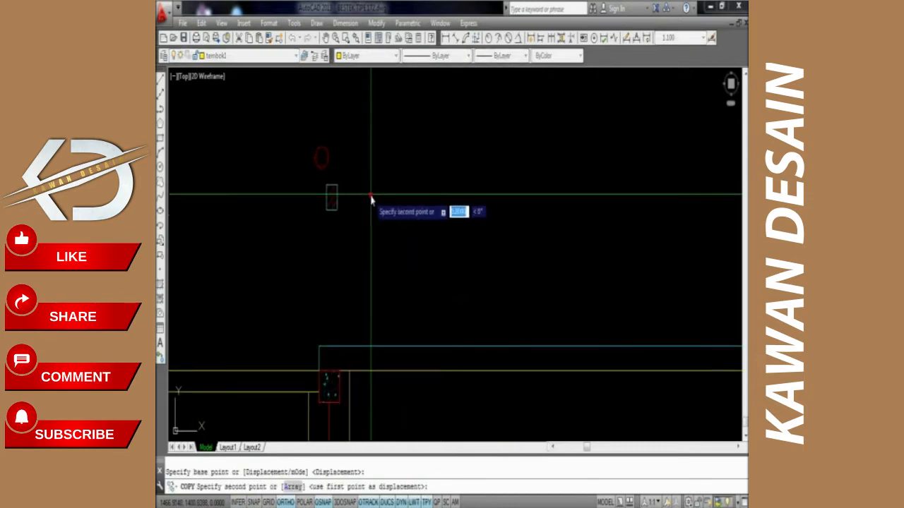
pyautogui.click(334, 248)
pyautogui.click(295, 252)
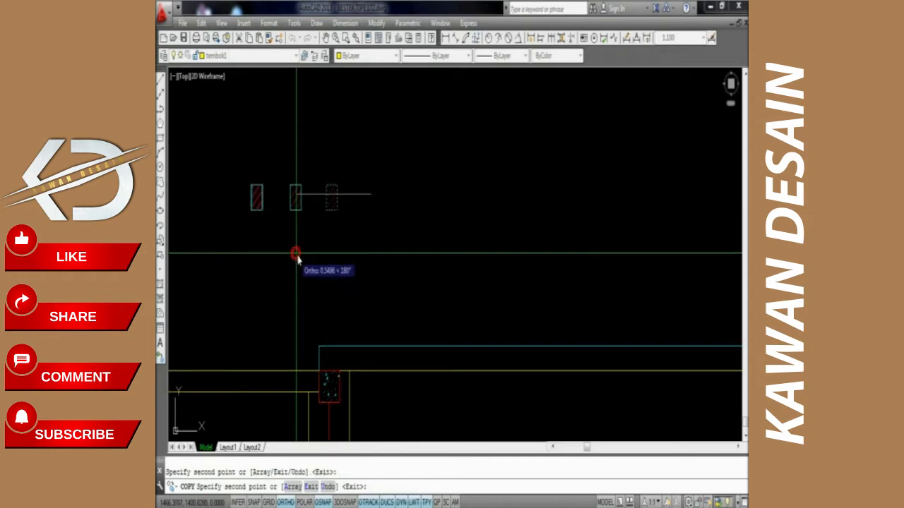
pyautogui.moveTo(297, 252)
pyautogui.mouseDown(button='middle')
pyautogui.moveTo(331, 250)
pyautogui.moveTo(336, 205)
pyautogui.moveTo(345, 212)
pyautogui.mouseUp(button='middle')
pyautogui.click(285, 250)
pyautogui.press('Return')
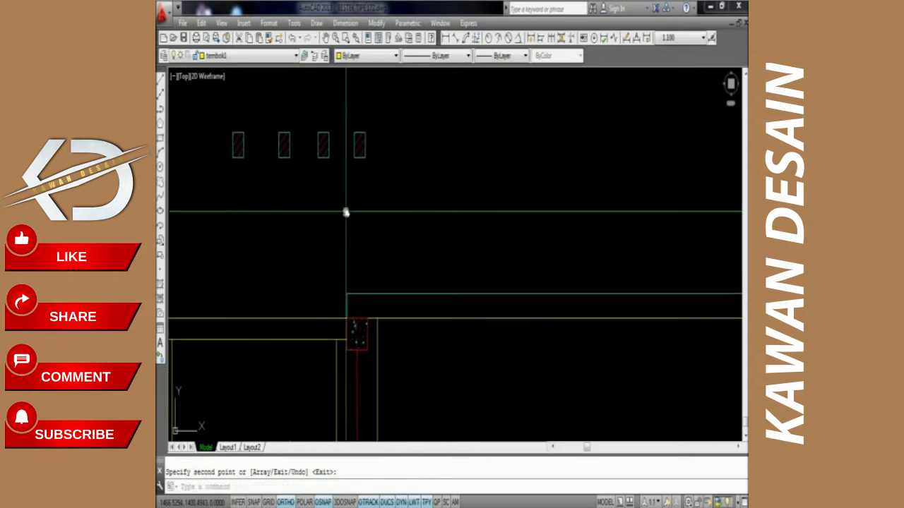
# Rotate the rightmost hatched rectangle by 90 degrees so it lies flat
pyautogui.press('Return')
pyautogui.click(376, 190)
pyautogui.click(359, 130)
pyautogui.press('Return')
pyautogui.click(397, 172)
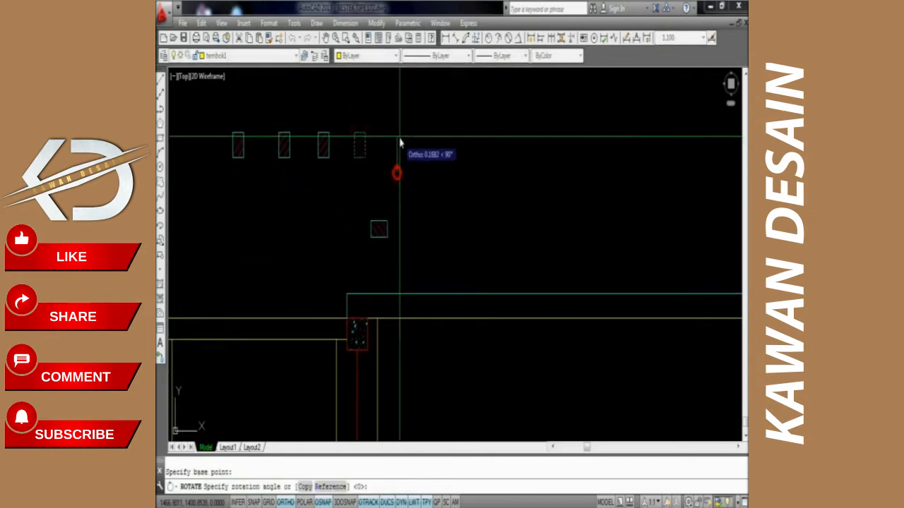
pyautogui.click(400, 137)
# Copy the rotated hatched rectangle onto the top of the left concrete beam
pyautogui.moveTo(383, 202); pyautogui.dragTo(358, 185, button='middle')
pyautogui.scroll(2, 348, 264)
pyautogui.moveTo(348, 285); pyautogui.dragTo(342, 270, button='middle')
pyautogui.scroll(-4, 342, 270)
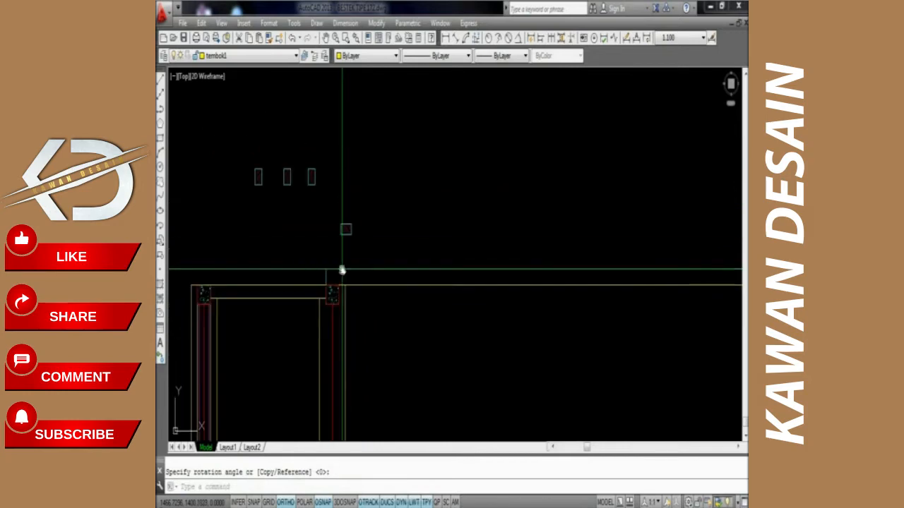
pyautogui.scroll(2, 341, 270)
pyautogui.write('co')
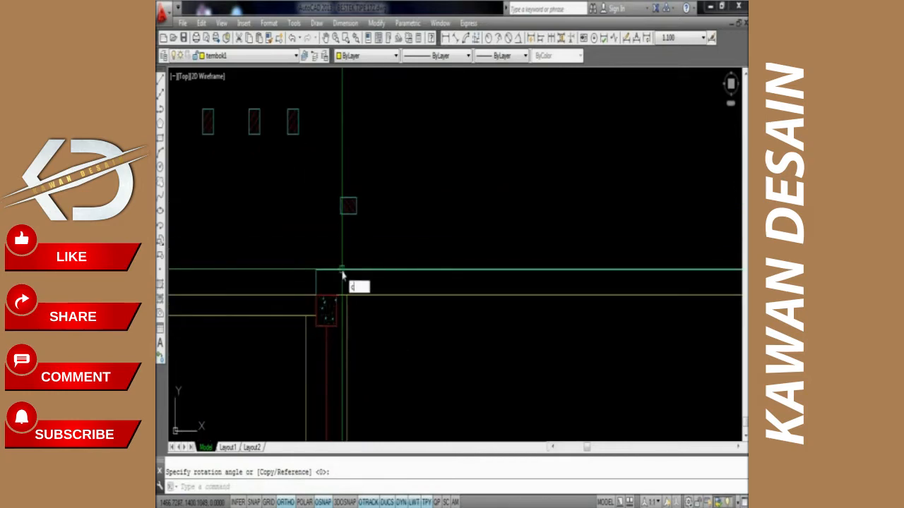
pyautogui.press('Return')
pyautogui.click(367, 245)
pyautogui.press('Return')
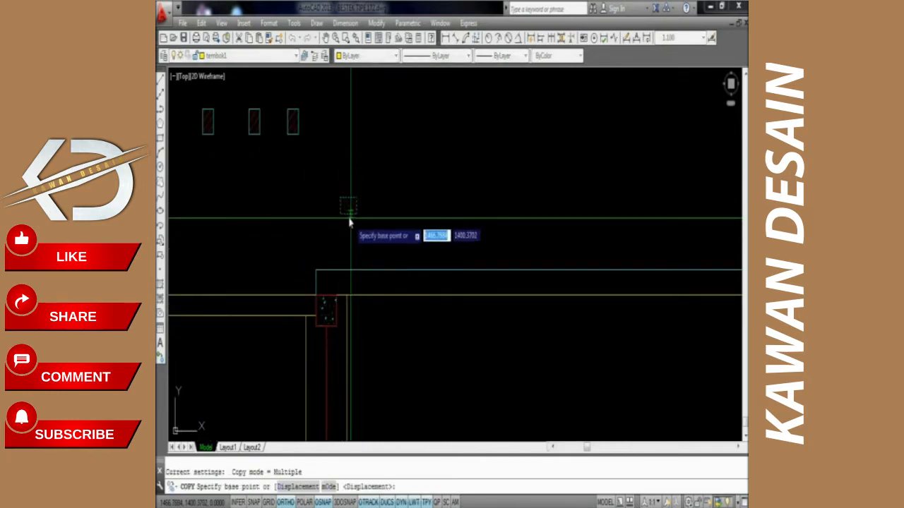
pyautogui.click(347, 206)
pyautogui.scroll(2, 325, 291)
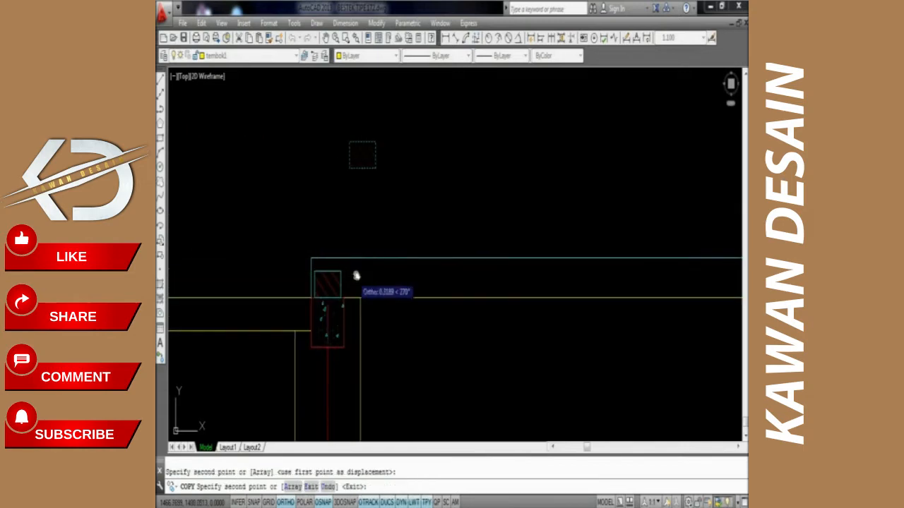
pyautogui.moveTo(356, 277); pyautogui.dragTo(375, 270, button='middle')
pyautogui.press('Escape')
# Move the copied rectangle up so its bottom edge sits on the upper kayu line
pyautogui.write('m')
pyautogui.press('Return')
pyautogui.click(371, 269)
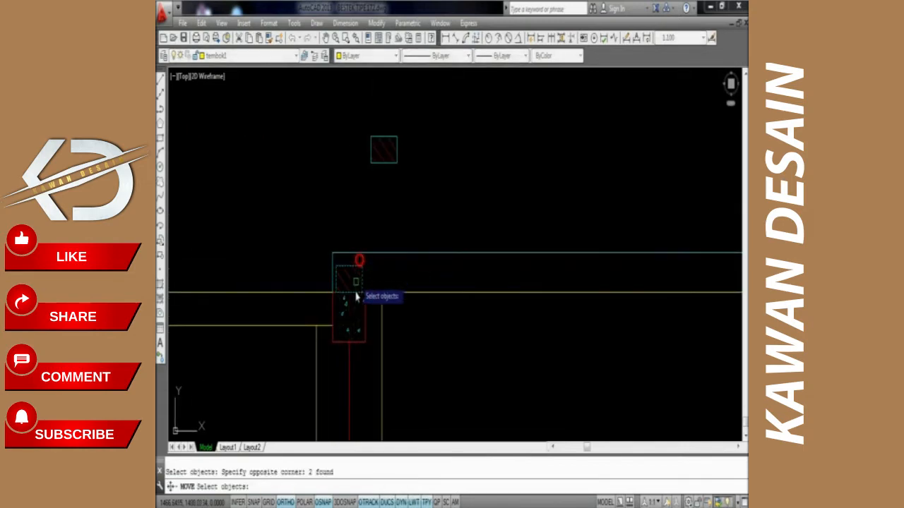
pyautogui.press('Return')
pyautogui.click(347, 295)
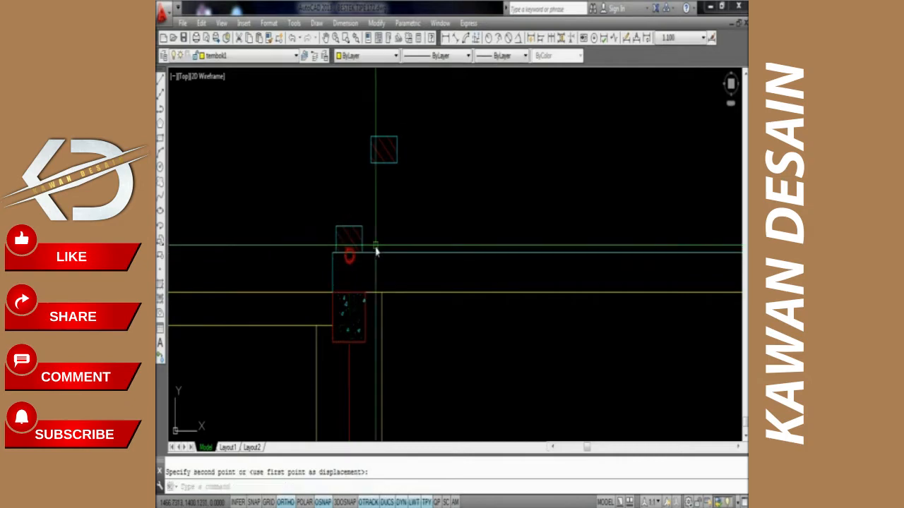
# Move the hatched rectangle slightly down so it is notched into the upper kayu line
pyautogui.moveTo(376, 247); pyautogui.dragTo(379, 267, button='middle')
pyautogui.write('m')
pyautogui.press('Return')
pyautogui.click(379, 260)
pyautogui.click(357, 228)
pyautogui.press('Return')
pyautogui.click(472, 168)
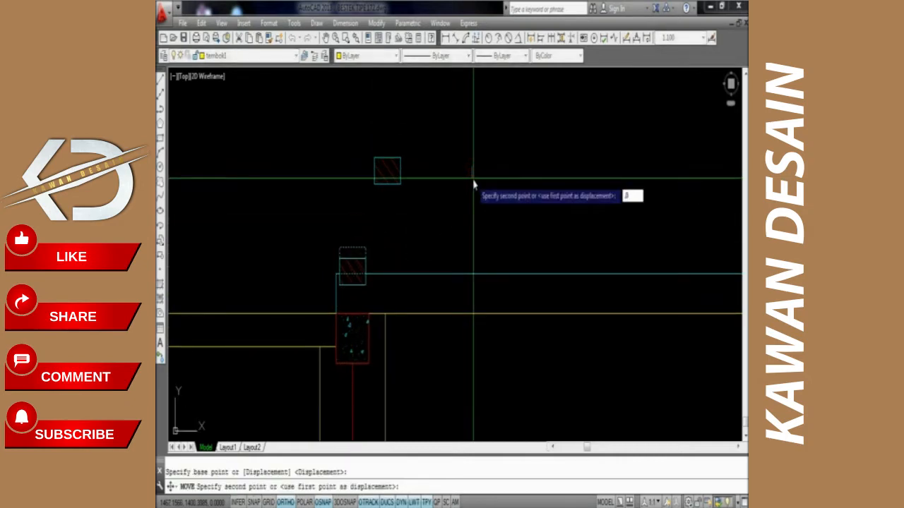
pyautogui.click(473, 184)
# Delete the leftover rotated hatched rectangle floating above the beam
pyautogui.click(447, 197)
pyautogui.click(365, 149)
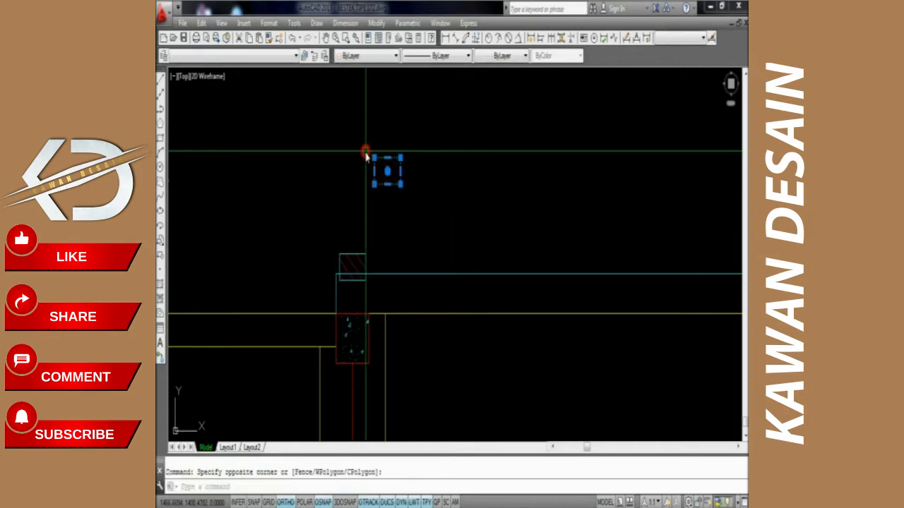
pyautogui.press('Delete')
# Trim the part of the upper kayu line inside the hatched rectangle, with the rectangle as cutting edge
pyautogui.scroll(5, 349, 293)
pyautogui.write('tr')
pyautogui.press('space')
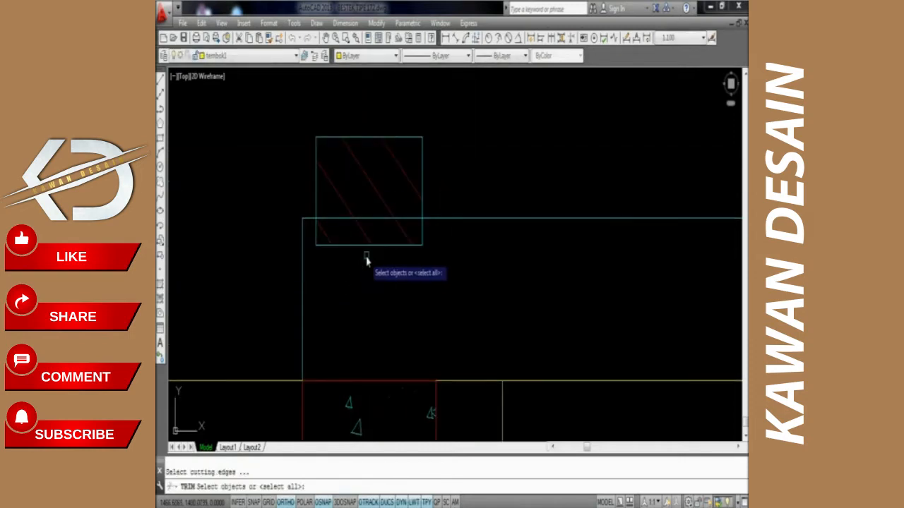
pyautogui.click(378, 246)
pyautogui.press('space')
pyautogui.click(375, 218)
pyautogui.press('space')
# Draw a short vertical line upward from where the hatched rectangle's right edge meets the upper kayu line
pyautogui.scroll(-7, 376, 219)
pyautogui.moveTo(385, 221); pyautogui.dragTo(327, 260, button='middle')
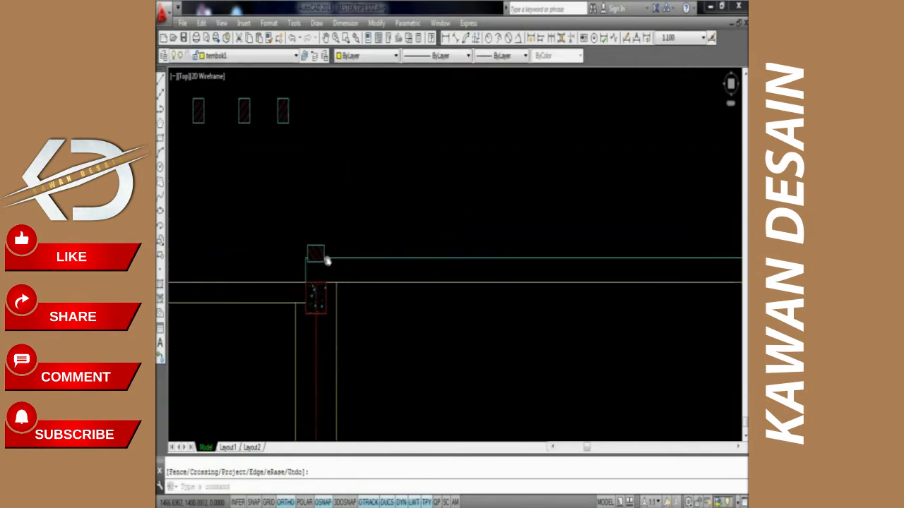
pyautogui.scroll(2, 327, 260)
pyautogui.write('l')
pyautogui.press('space')
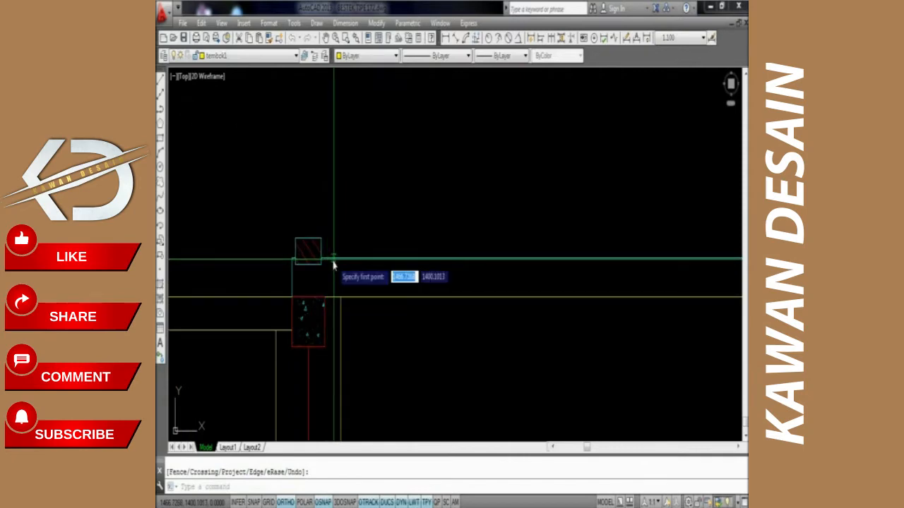
pyautogui.click(322, 259)
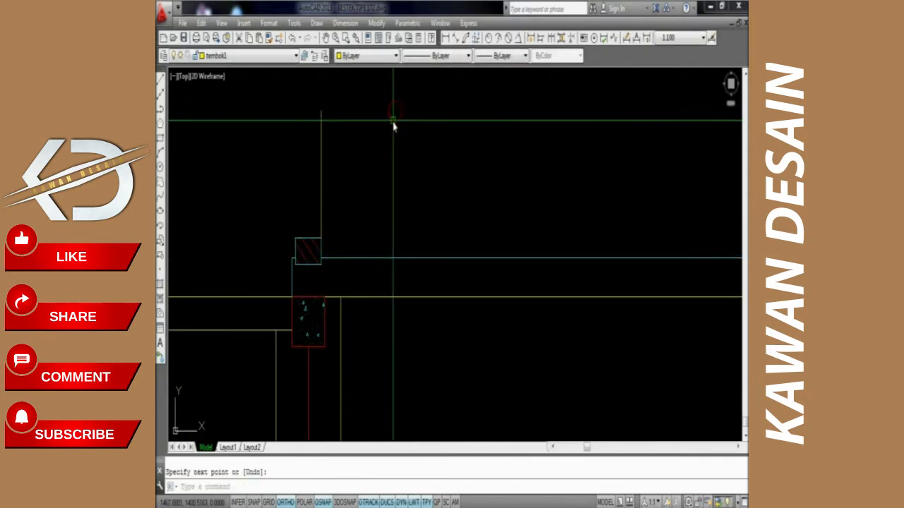
pyautogui.press('space')
# Offset the short vertical line 0.1 to the right
pyautogui.write('o')
pyautogui.press('space')
pyautogui.press('space')
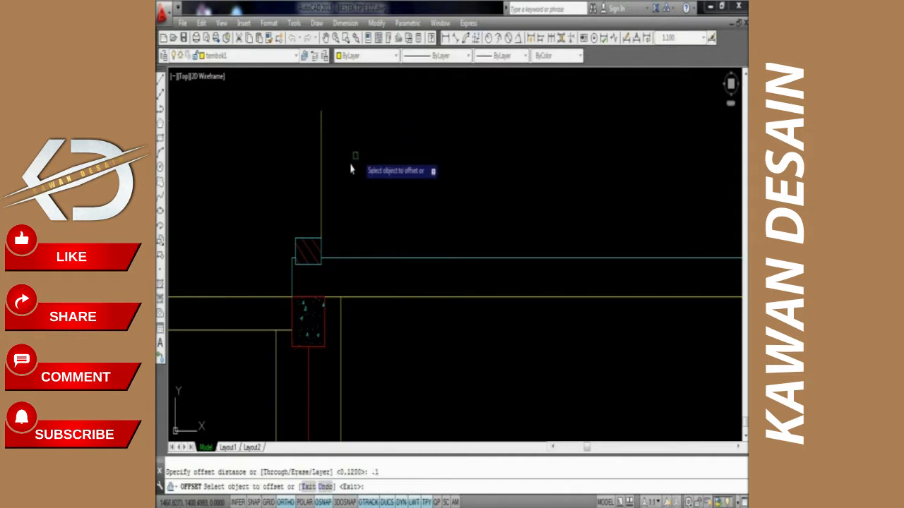
pyautogui.click(322, 146)
pyautogui.click(357, 154)
pyautogui.press('space')
# Delete the original vertical line at the hatched rectangle's right edge
pyautogui.click(318, 160)
pyautogui.click(324, 192)
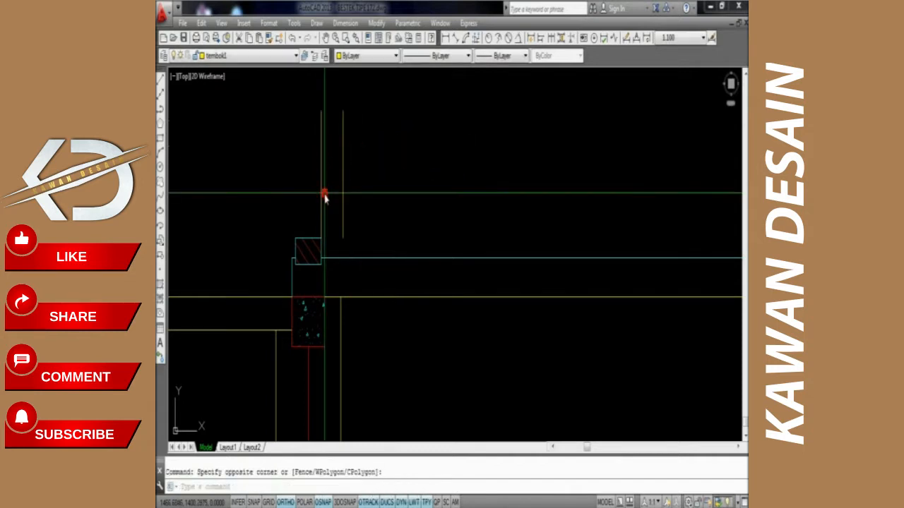
pyautogui.click(324, 191)
pyautogui.click(300, 139)
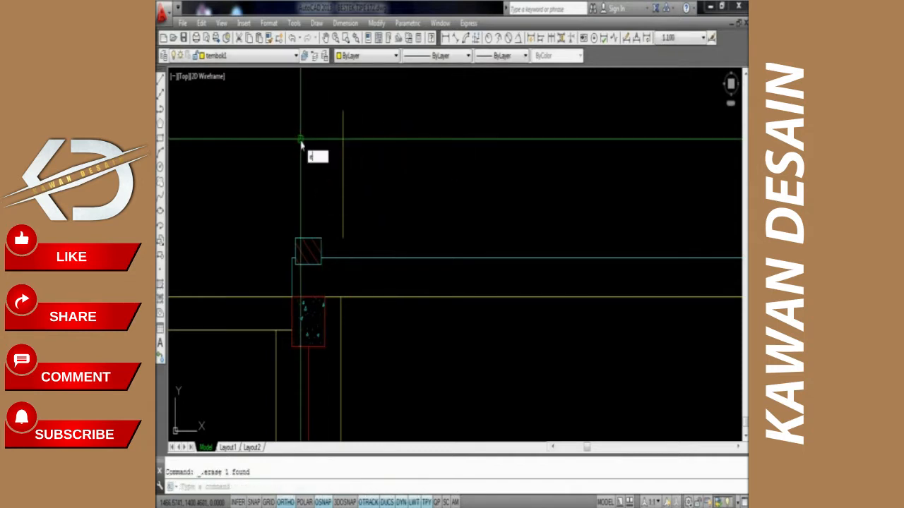
# Extend the offset vertical line down to the upper kayu line
pyautogui.press('space')
pyautogui.press('space')
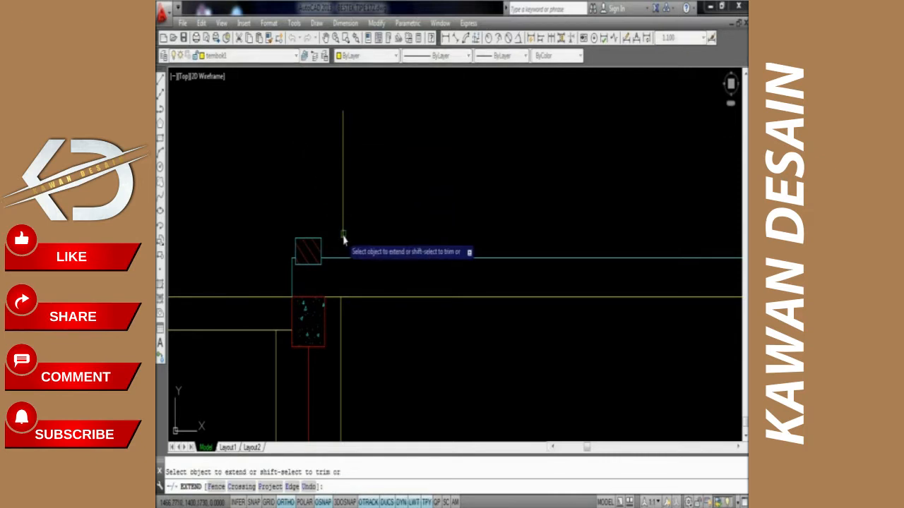
pyautogui.scroll(-3, 344, 240)
pyautogui.scroll(2, 340, 247)
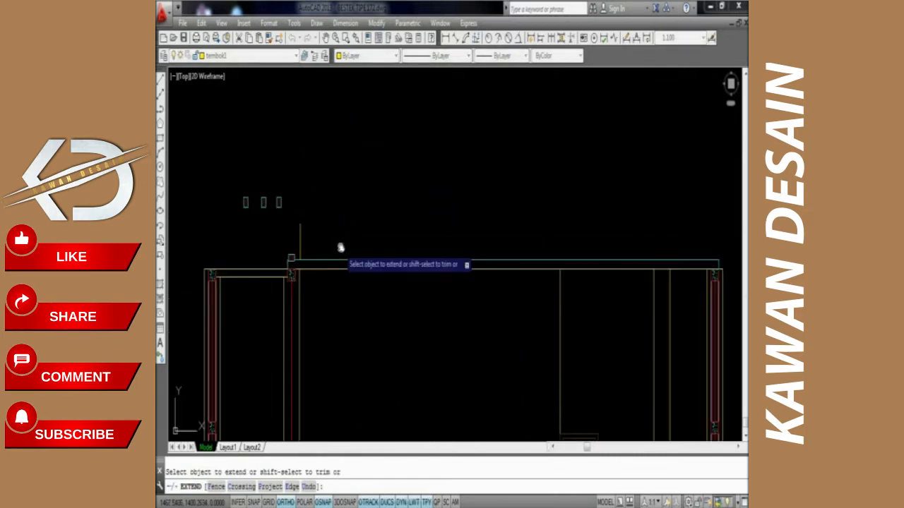
pyautogui.press('space')
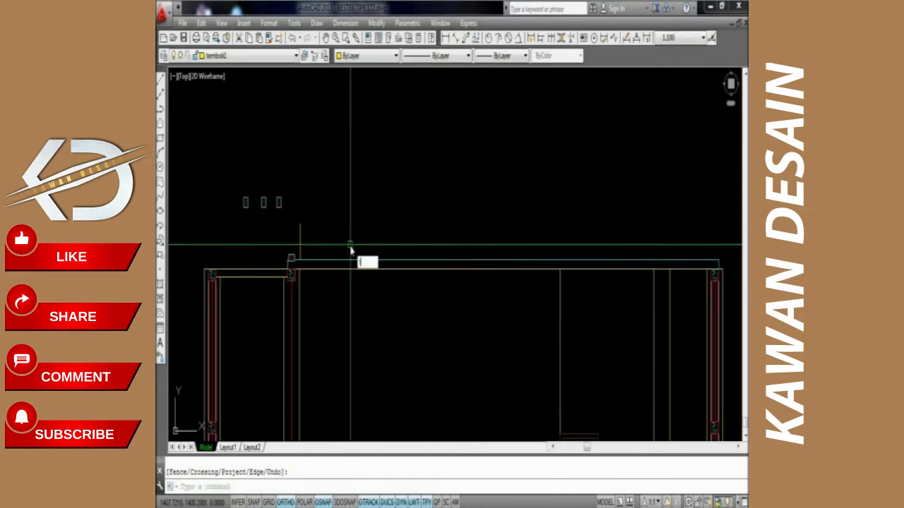
# Draw a horizontal construction line below the beam, from the left column's red axis to the right column's axis
pyautogui.press('space')
pyautogui.click(292, 304)
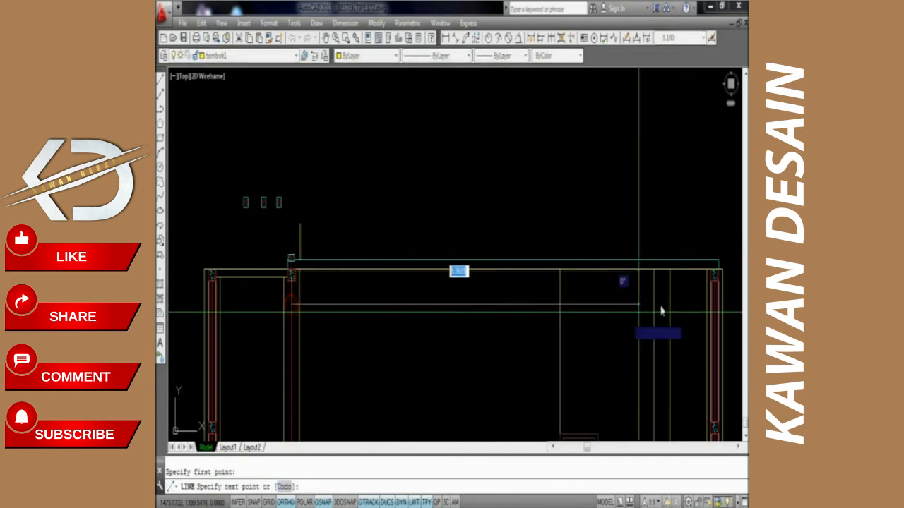
pyautogui.click(715, 310)
pyautogui.press('space')
# Draw a tall vertical line upward from the midpoint of the horizontal construction line, well above the beam
pyautogui.press('space')
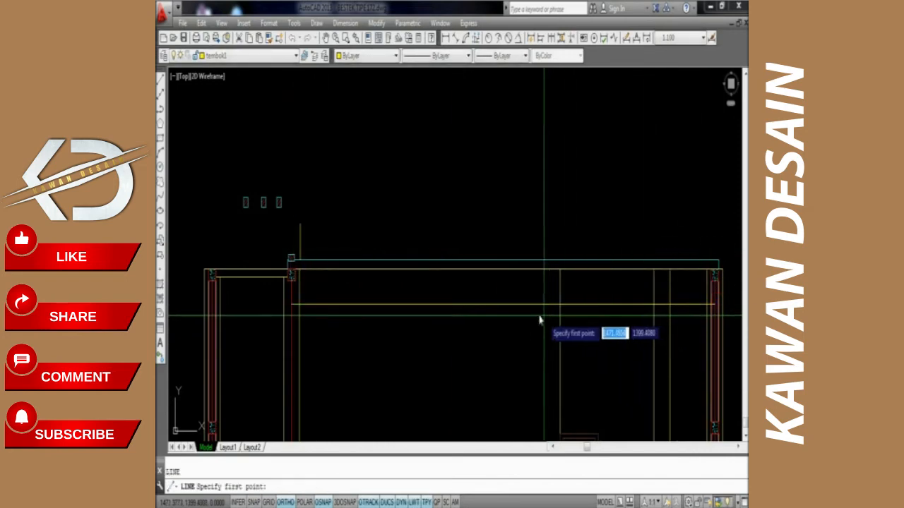
pyautogui.click(501, 309)
pyautogui.scroll(-2, 501, 309)
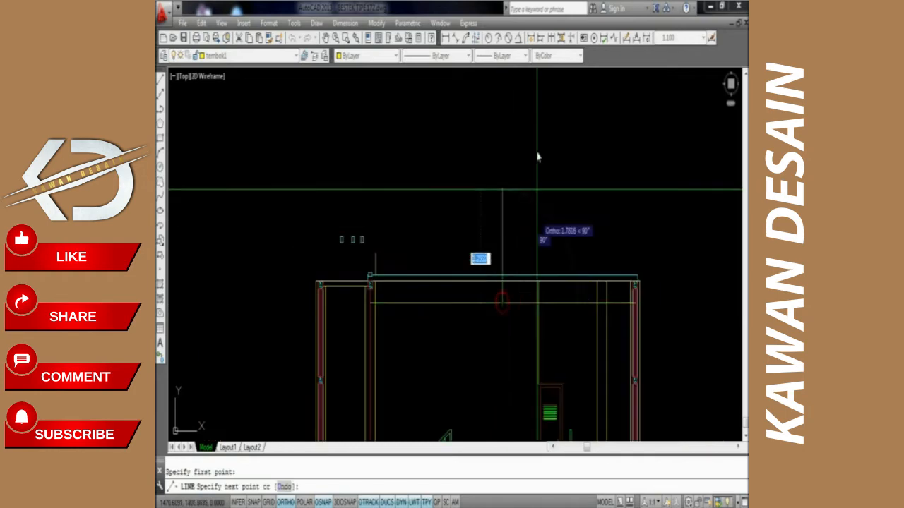
pyautogui.moveTo(537, 153); pyautogui.dragTo(514, 173, button='middle')
pyautogui.click(525, 172)
pyautogui.press('space')
pyautogui.scroll(4, 443, 364)
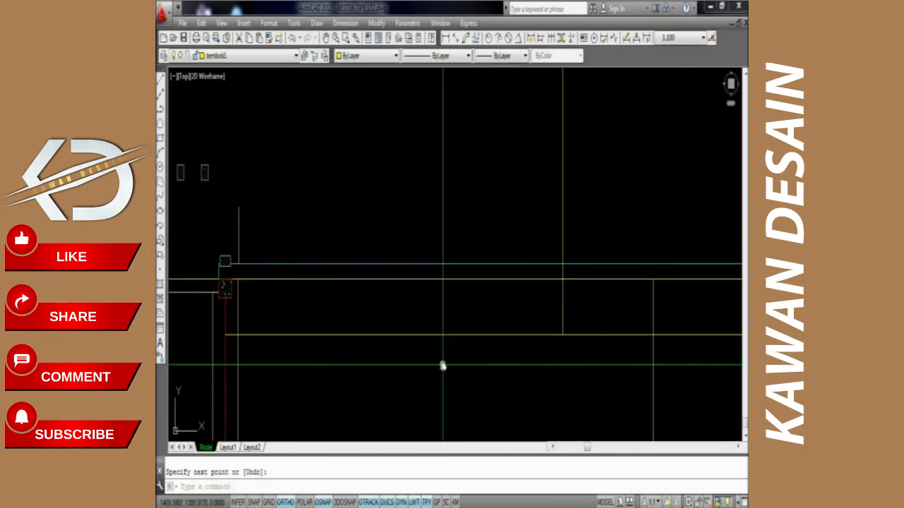
# Offset the horizontal line along the beam's underside 0.06 upward to form the beam's centreline
pyautogui.write('o')
pyautogui.press('space')
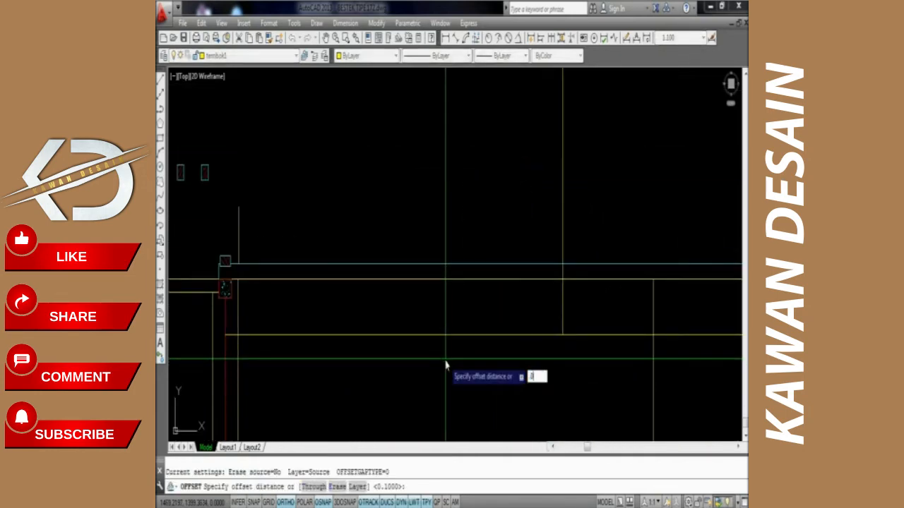
pyautogui.press('space')
pyautogui.click(459, 281)
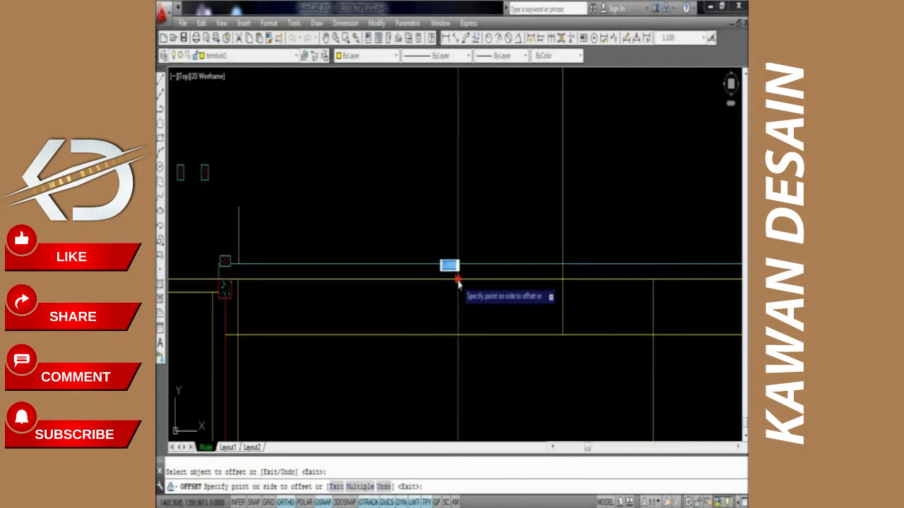
pyautogui.click(461, 228)
pyautogui.press('space')
pyautogui.moveTo(346, 287); pyautogui.dragTo(341, 287, button='middle')
pyautogui.scroll(-1, 340, 285)
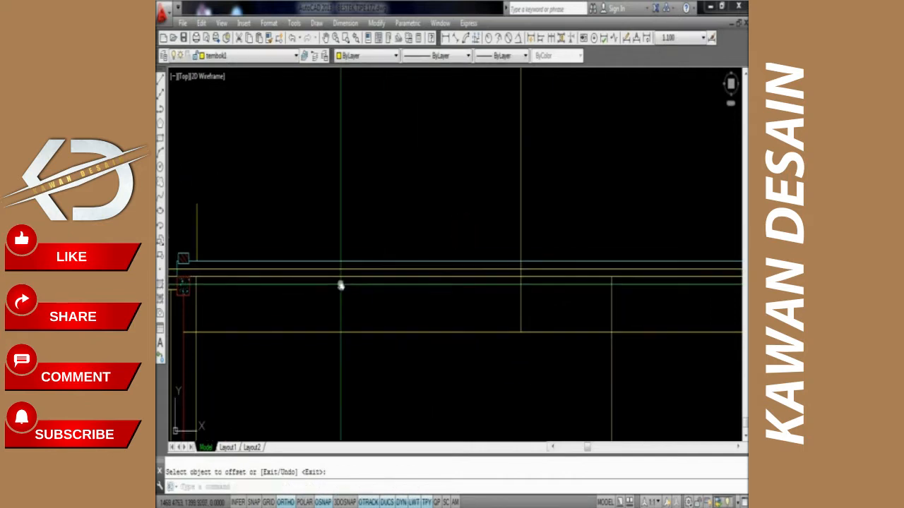
# Match the red column axis line's properties onto the tall vertical line and the beam's horizontal centreline
pyautogui.write('ma')
pyautogui.press('space')
pyautogui.scroll(-3, 351, 298)
pyautogui.scroll(2, 280, 364)
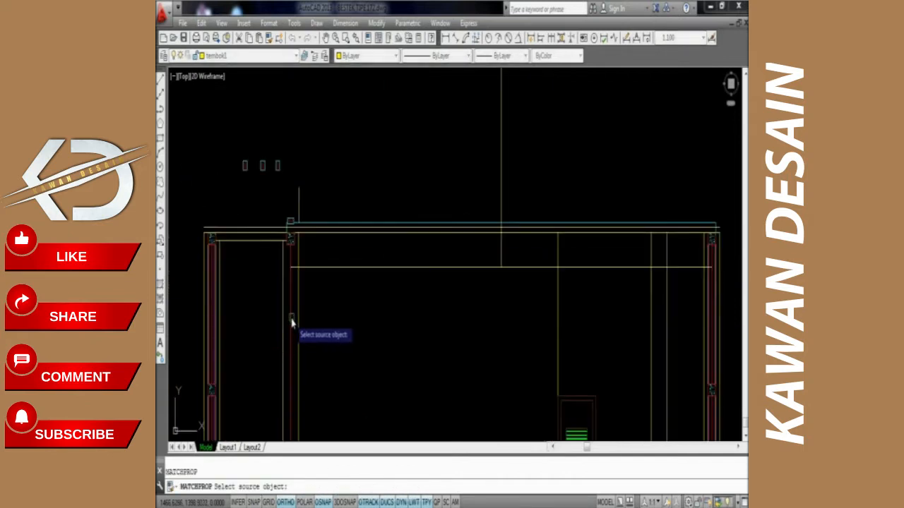
pyautogui.click(512, 178)
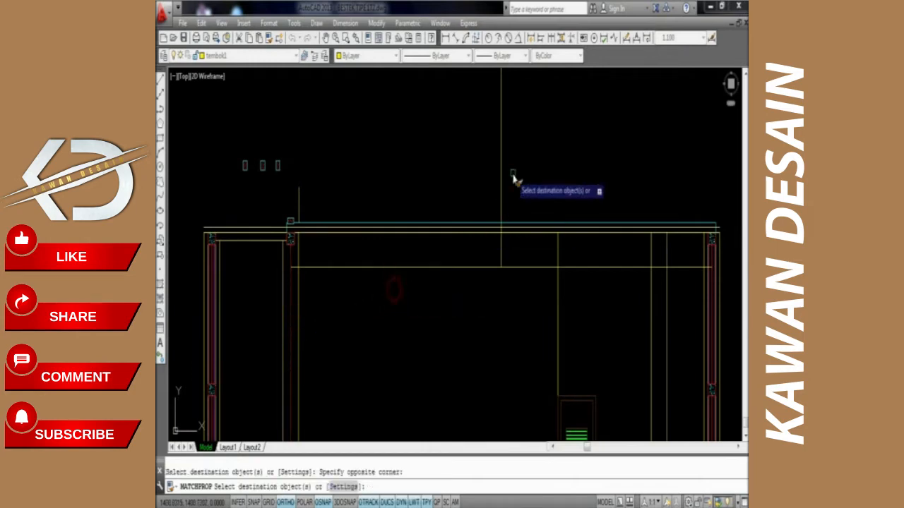
pyautogui.scroll(4, 306, 254)
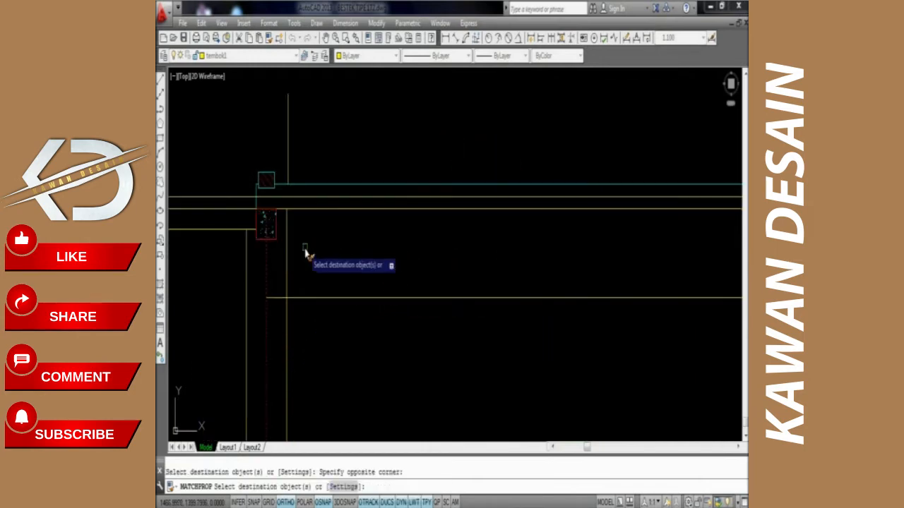
pyautogui.click(315, 199)
pyautogui.press('space')
# Draw a line sloping up at 35° from the foot of the short vertical line past the tall vertical centreline
pyautogui.moveTo(330, 227); pyautogui.dragTo(335, 250, button='middle')
pyautogui.write('l')
pyautogui.press('space')
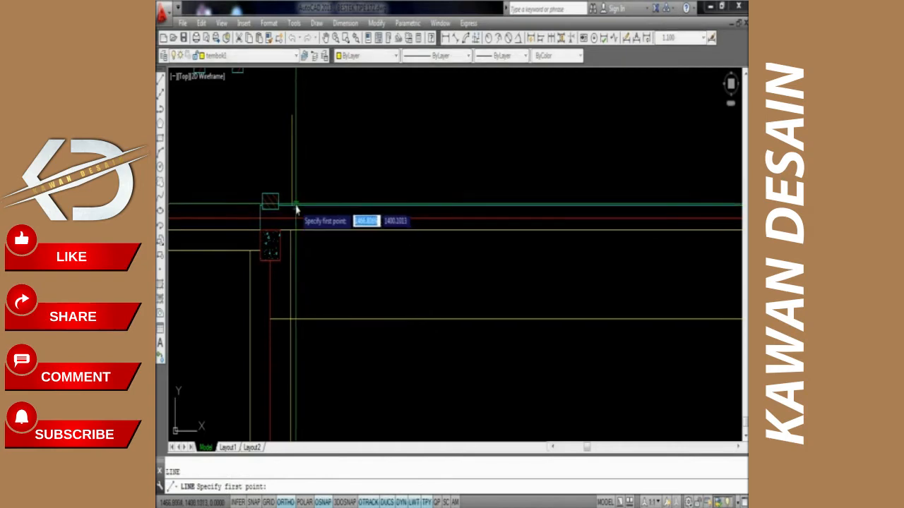
pyautogui.click(293, 205)
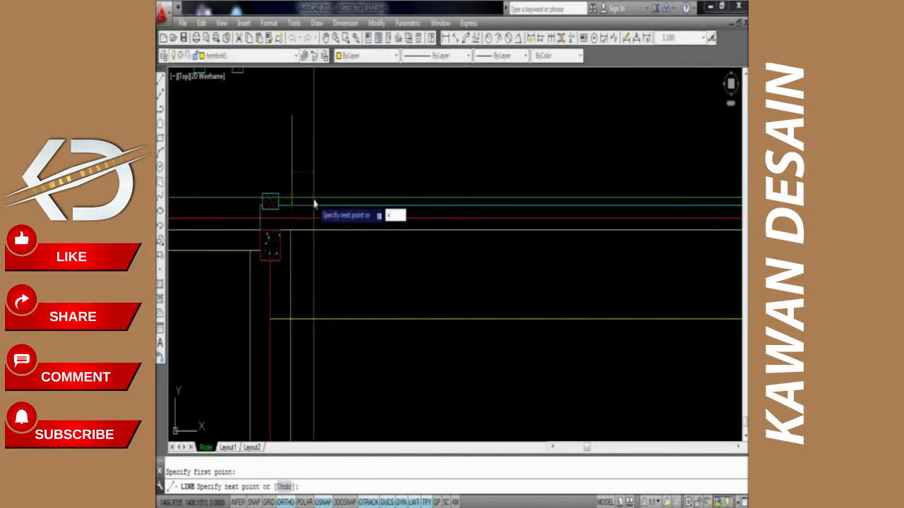
pyautogui.scroll(-6, 316, 220)
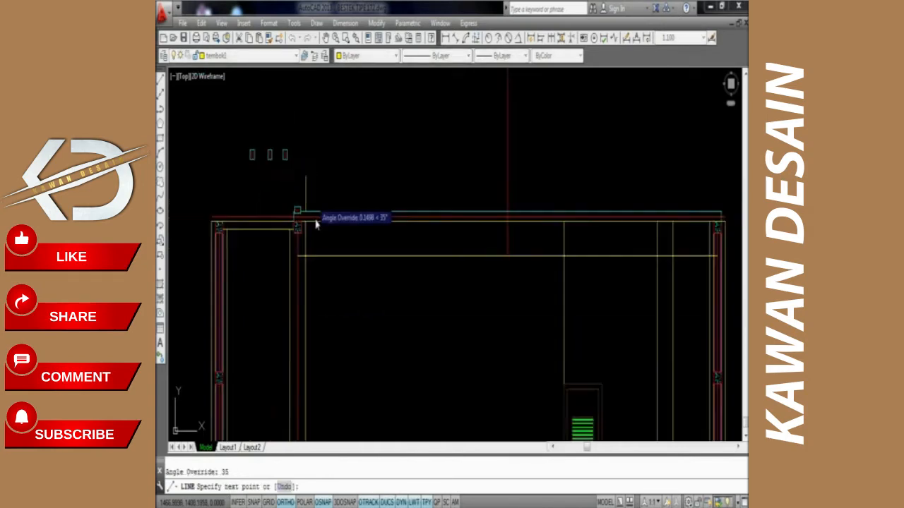
pyautogui.moveTo(416, 167); pyautogui.dragTo(351, 292, button='middle')
pyautogui.click(531, 146)
pyautogui.press('space')
# Offset the sloping line 0.06 toward its lower right twice in succession, giving three parallel rafter lines
pyautogui.moveTo(433, 227); pyautogui.dragTo(514, 121, button='middle')
pyautogui.scroll(2, 323, 218)
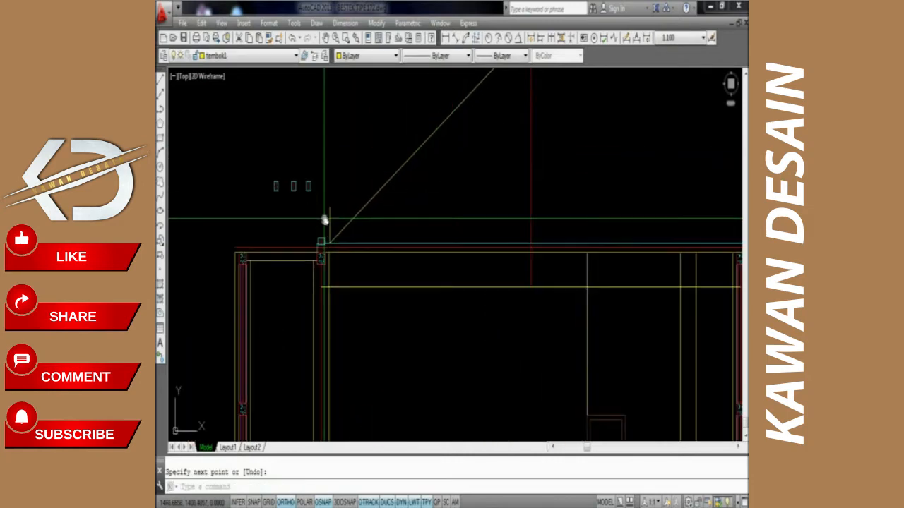
pyautogui.write('o')
pyautogui.press('space')
pyautogui.write('.06')
pyautogui.press('space')
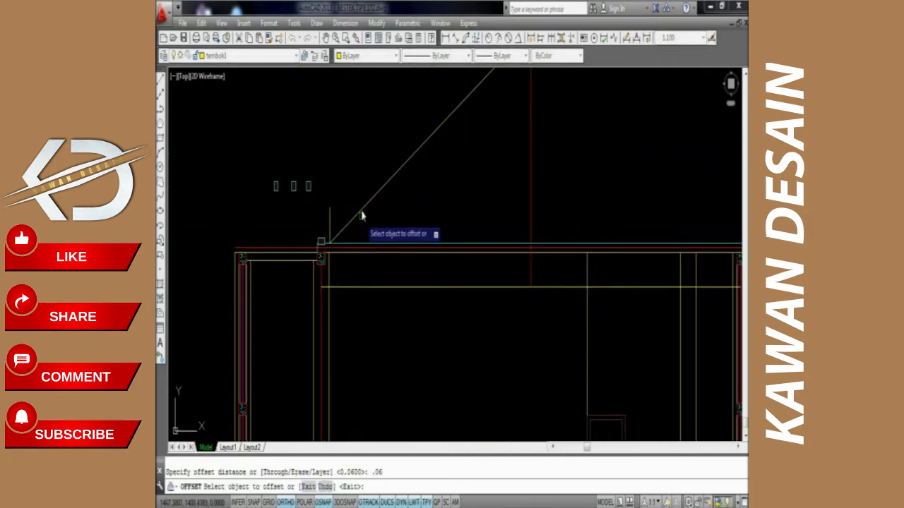
pyautogui.click(362, 210)
pyautogui.click(400, 214)
pyautogui.click(390, 183)
pyautogui.click(442, 204)
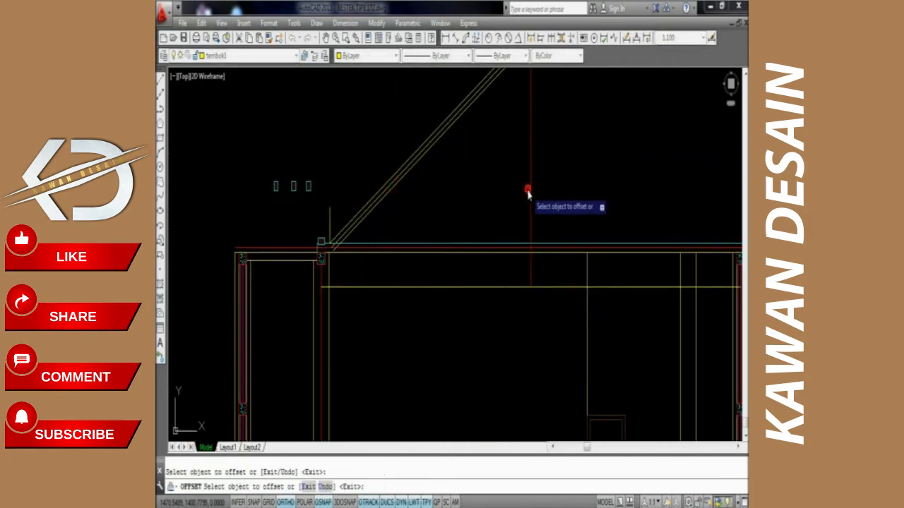
# Offset the tall vertical red centreline 0.06 to the left
pyautogui.click(529, 191)
pyautogui.click(495, 211)
pyautogui.press('space')
# Match the red centreline properties onto the middle sloping line and the outer sloping line's properties onto the left vertical offset
pyautogui.write('ma')
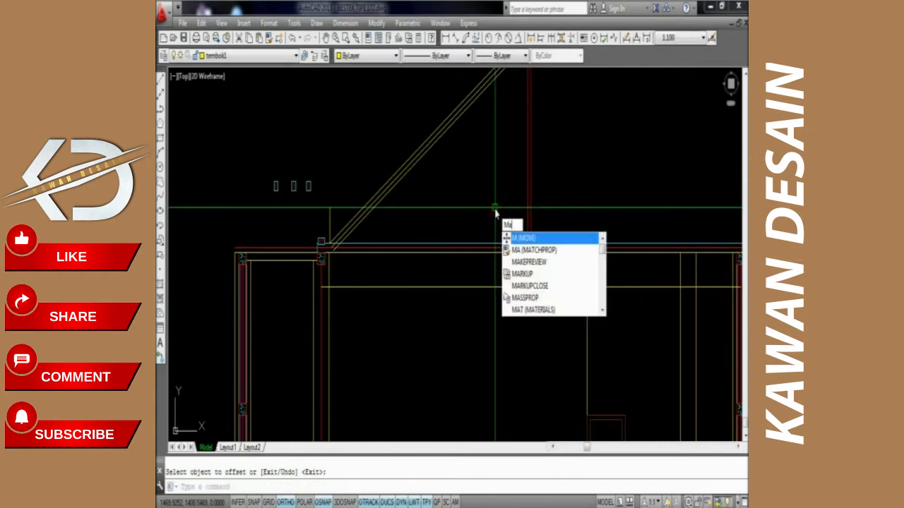
pyautogui.press('space')
pyautogui.scroll(2, 544, 254)
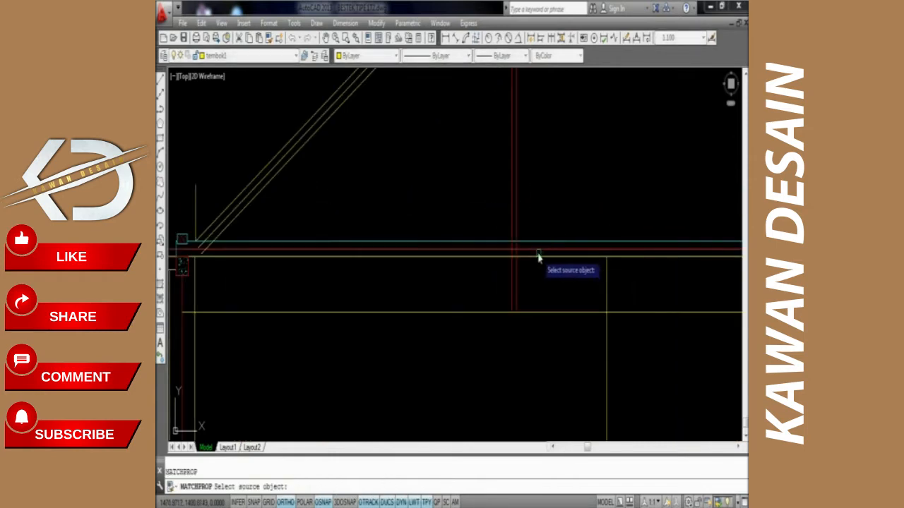
pyautogui.click(259, 187)
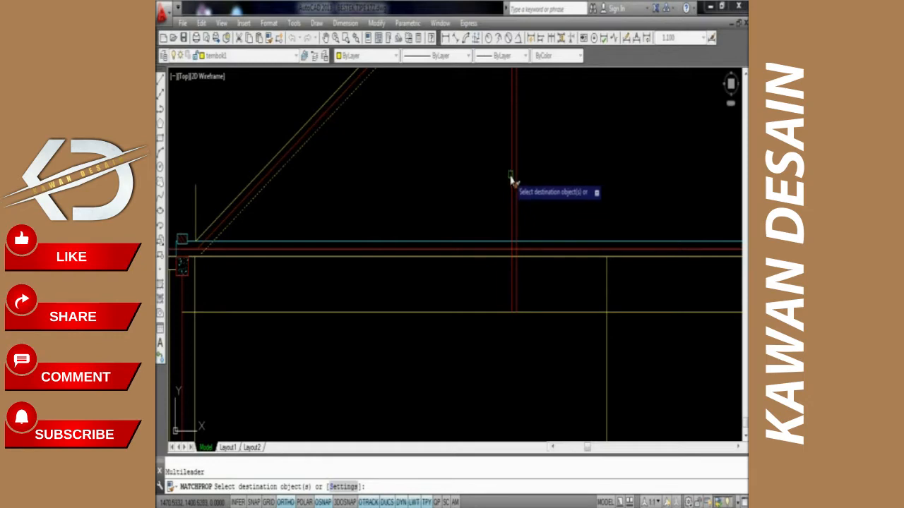
pyautogui.press('space')
# Delete the short vertical helper line at the foot of the rafter
pyautogui.scroll(-2, 506, 268)
pyautogui.scroll(4, 300, 244)
pyautogui.click(325, 231)
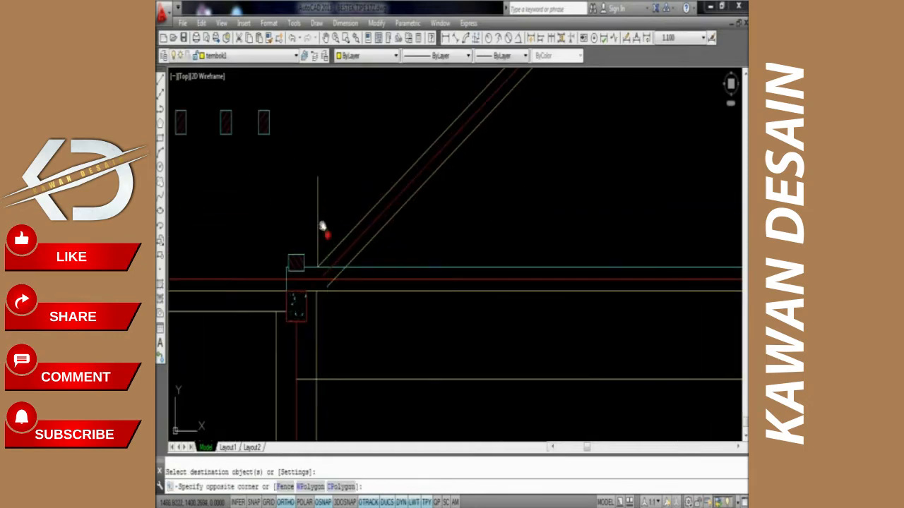
pyautogui.click(306, 200)
pyautogui.scroll(-2, 338, 222)
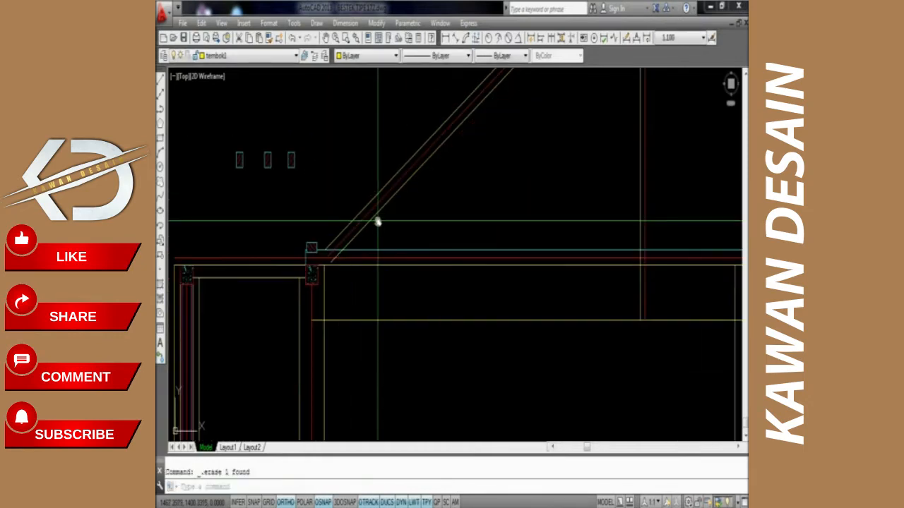
# Match the upper kayu line's properties onto the left line of the vertical post and both outer rafter lines
pyautogui.rightClick(378, 226)
pyautogui.click(416, 250)
pyautogui.click(394, 249)
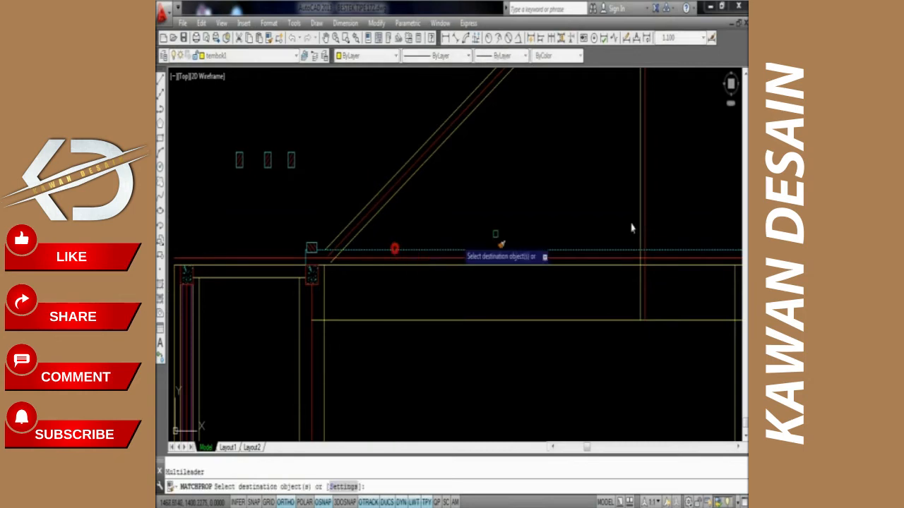
pyautogui.click(642, 215)
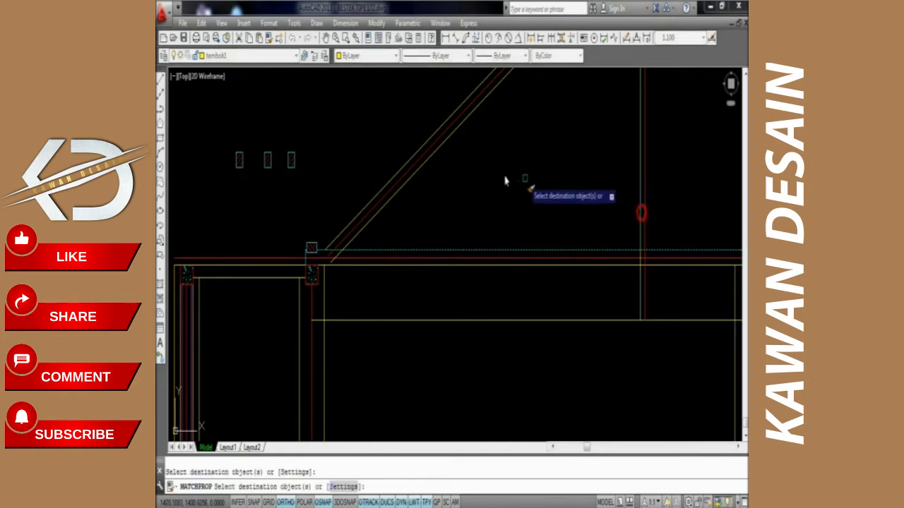
pyautogui.click(450, 119)
pyautogui.scroll(-6, 395, 202)
pyautogui.scroll(4, 406, 207)
pyautogui.moveTo(416, 206)
pyautogui.mouseDown(button='middle')
pyautogui.moveTo(391, 228)
pyautogui.moveTo(415, 227)
pyautogui.moveTo(421, 244)
pyautogui.moveTo(430, 227)
pyautogui.mouseUp(button='middle')
pyautogui.press('Escape')
pyautogui.press('Escape')
# Trim the vertical post lines below the beam's bottom line, using all objects as cutting edges
pyautogui.click(573, 200)
pyautogui.write('tr')
pyautogui.press('space')
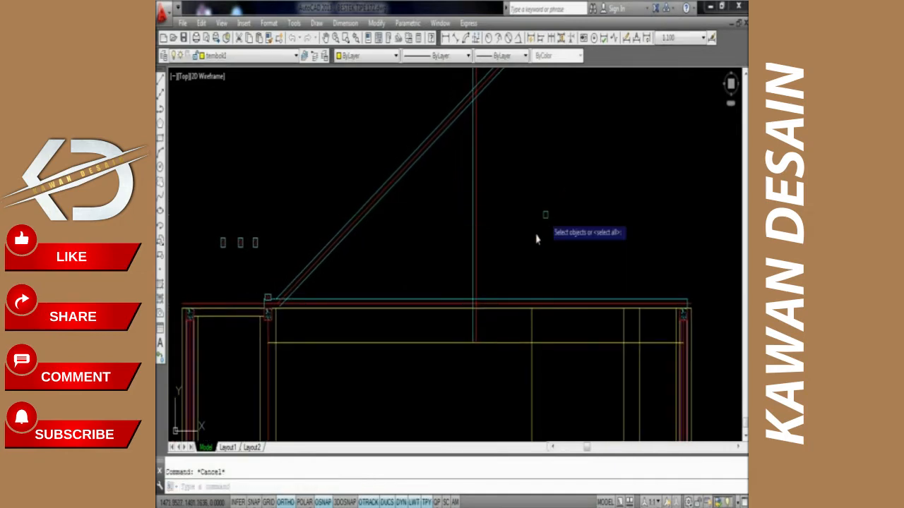
pyautogui.press('space')
pyautogui.click(502, 333)
pyautogui.click(466, 319)
pyautogui.press('space')
pyautogui.moveTo(468, 308); pyautogui.dragTo(498, 335, button='middle')
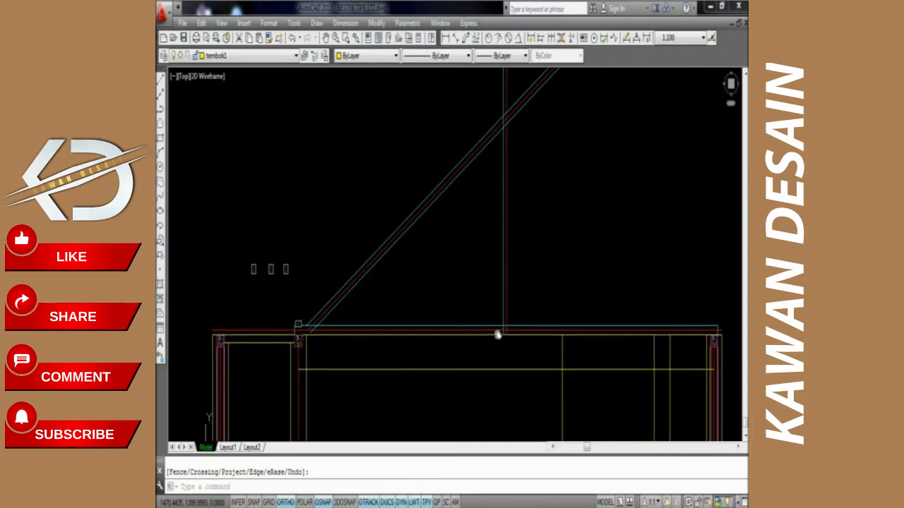
# Trim the rafter's lower outer line below the beam's top line
pyautogui.scroll(6, 317, 357)
pyautogui.press('space')
pyautogui.click(339, 233)
pyautogui.press('space')
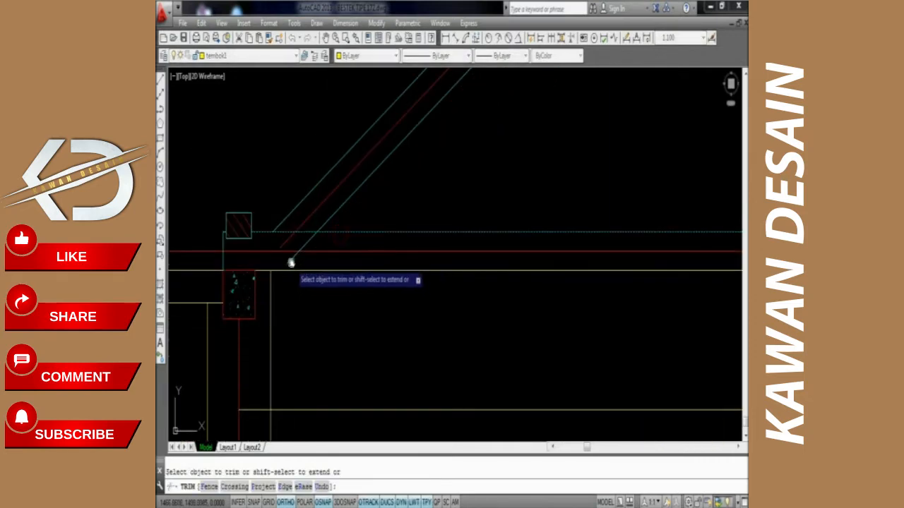
pyautogui.click(290, 261)
pyautogui.press('space')
# Trim the rafter's two outer lines beyond the left line of the vertical post
pyautogui.scroll(-6, 290, 262)
pyautogui.moveTo(360, 288); pyautogui.dragTo(333, 349, button='middle')
pyautogui.scroll(-4, 416, 285)
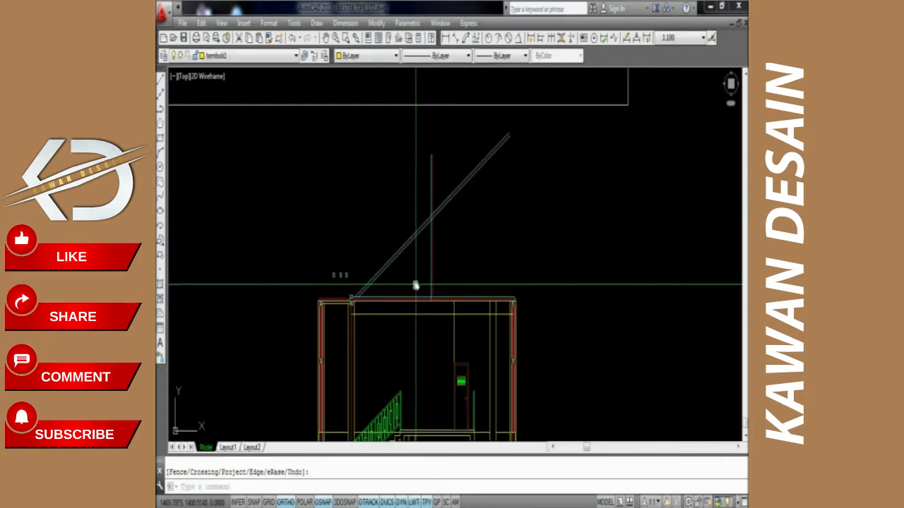
pyautogui.scroll(8, 431, 236)
pyautogui.press('space')
pyautogui.click(417, 194)
pyautogui.press('space')
pyautogui.scroll(-2, 449, 212)
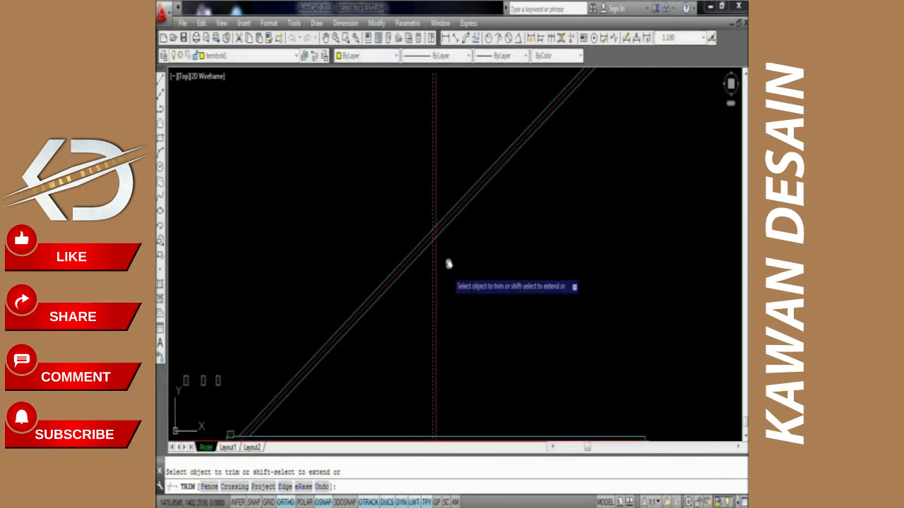
pyautogui.click(449, 255)
pyautogui.click(433, 177)
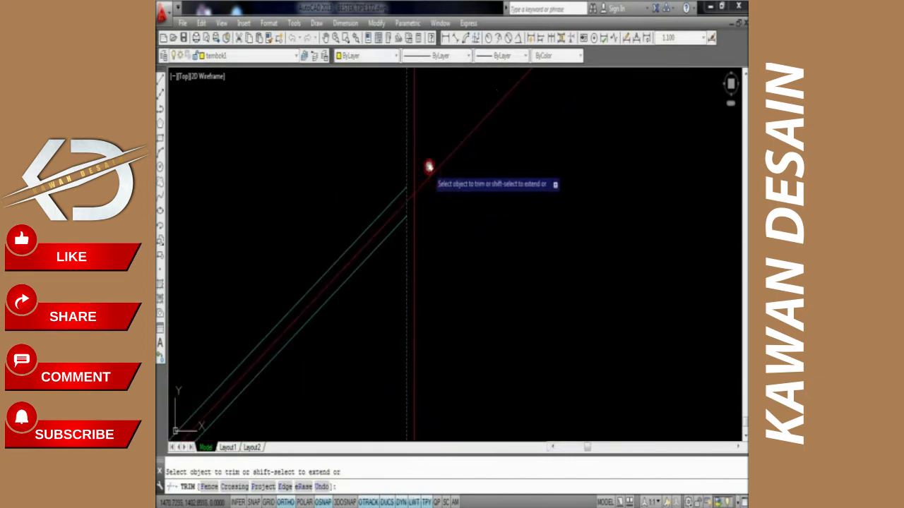
pyautogui.press('space')
# Trim the rafter's red centreline where it runs past the vertical post
pyautogui.press('space')
pyautogui.click(411, 216)
pyautogui.click(413, 250)
pyautogui.click(415, 235)
pyautogui.press('space')
pyautogui.click(441, 212)
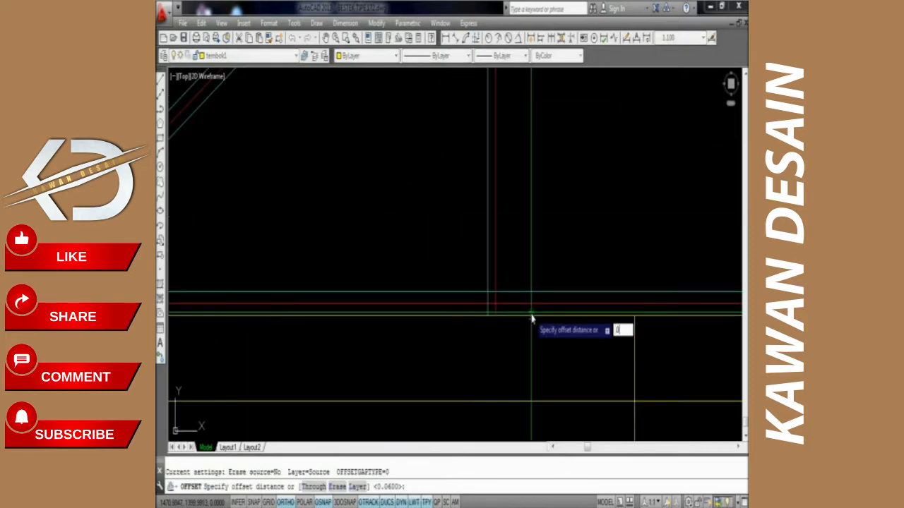
# Offset the tie beam's top line upward by 0.1
pyautogui.press('Return')
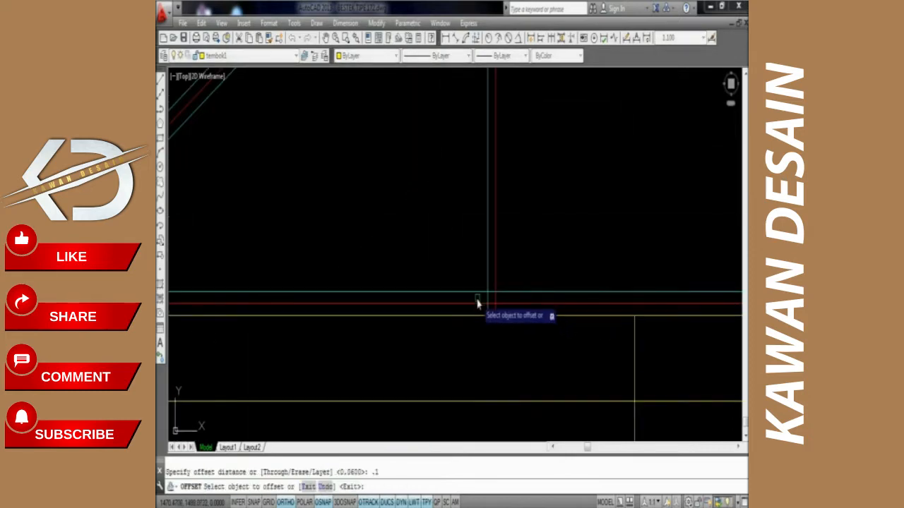
pyautogui.click(474, 291)
pyautogui.click(468, 238)
pyautogui.press('space')
# Offset the new line above the tie beam downward by 0.12
pyautogui.press('space')
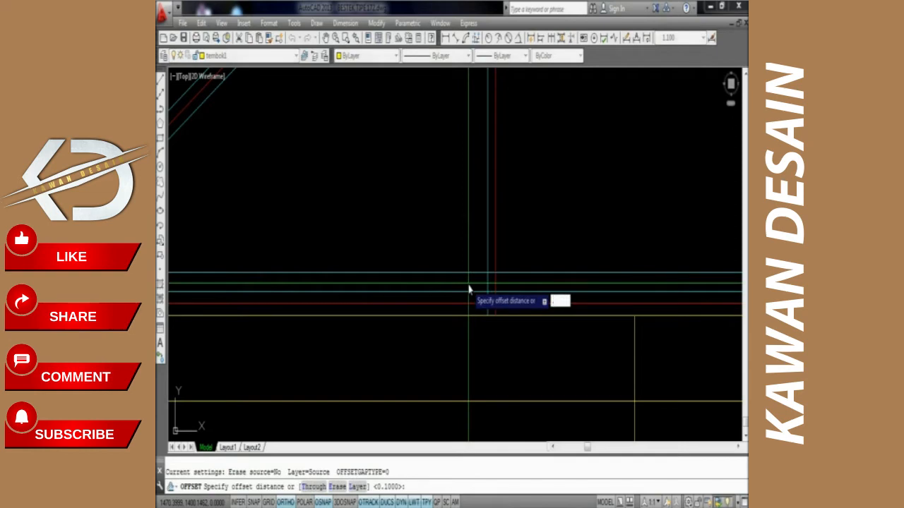
pyautogui.write('.12')
pyautogui.press('Return')
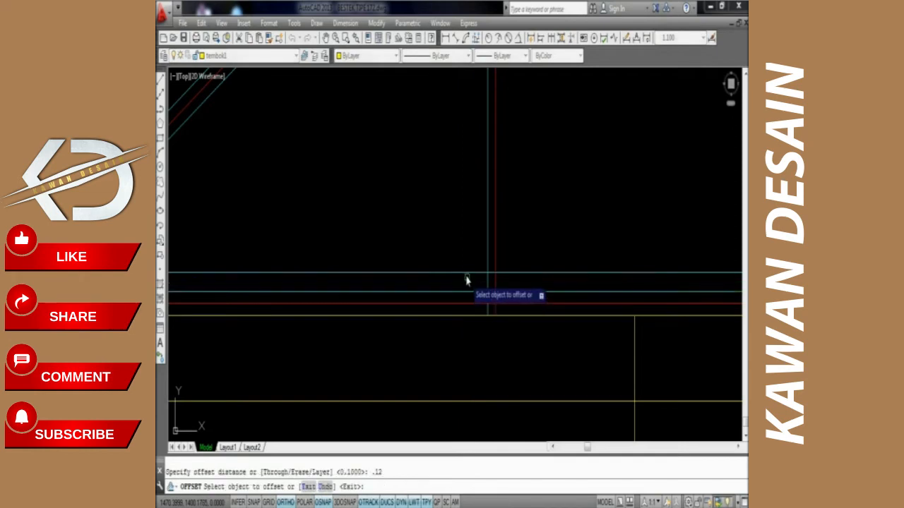
pyautogui.click(467, 279)
pyautogui.click(468, 344)
pyautogui.press('space')
# Offset the post's red centreline to the left by 0.5
pyautogui.press('space')
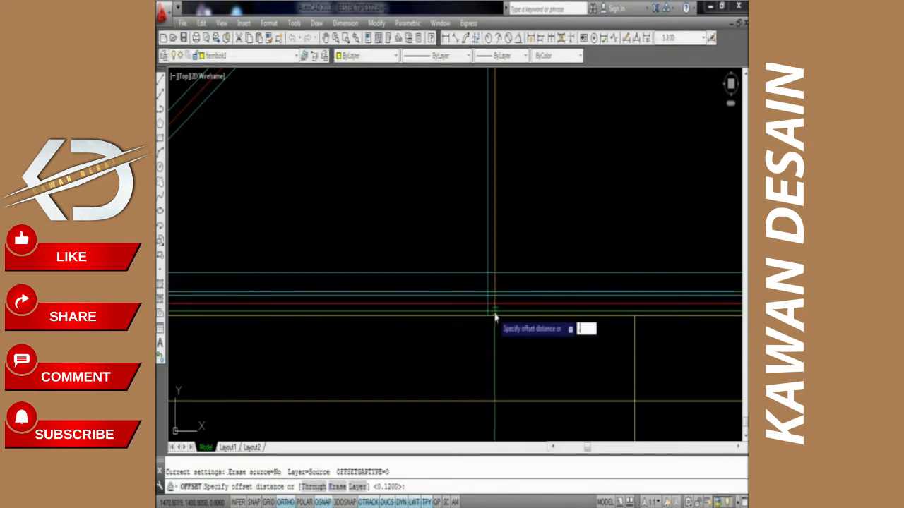
pyautogui.press('Return')
pyautogui.click(497, 256)
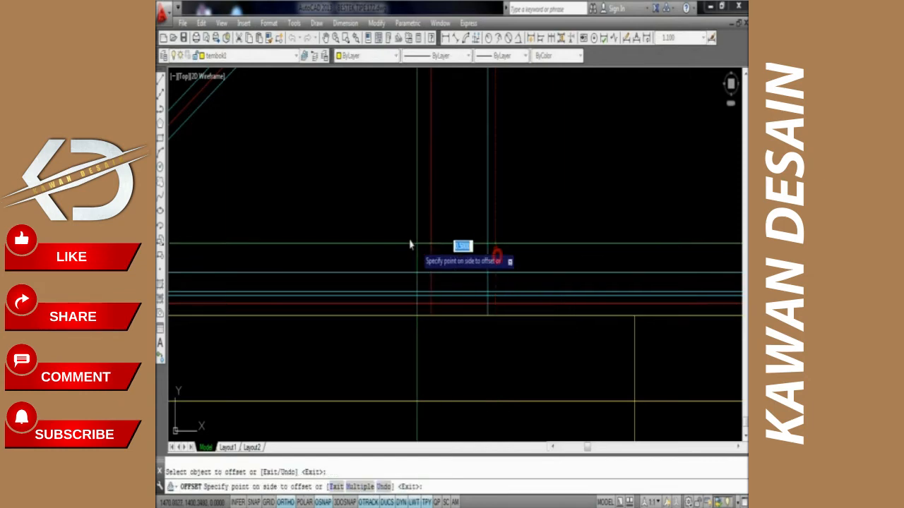
pyautogui.click(390, 227)
pyautogui.press('space')
# Fillet the left red offset with the lower and upper horizontal lines to close the left end of the added member
pyautogui.scroll(2, 451, 288)
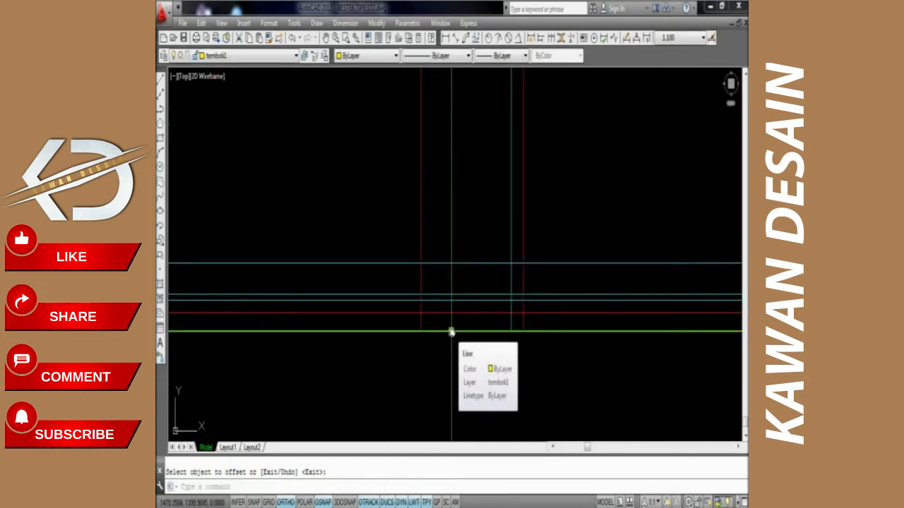
pyautogui.write('f')
pyautogui.press('space')
pyautogui.scroll(2, 448, 322)
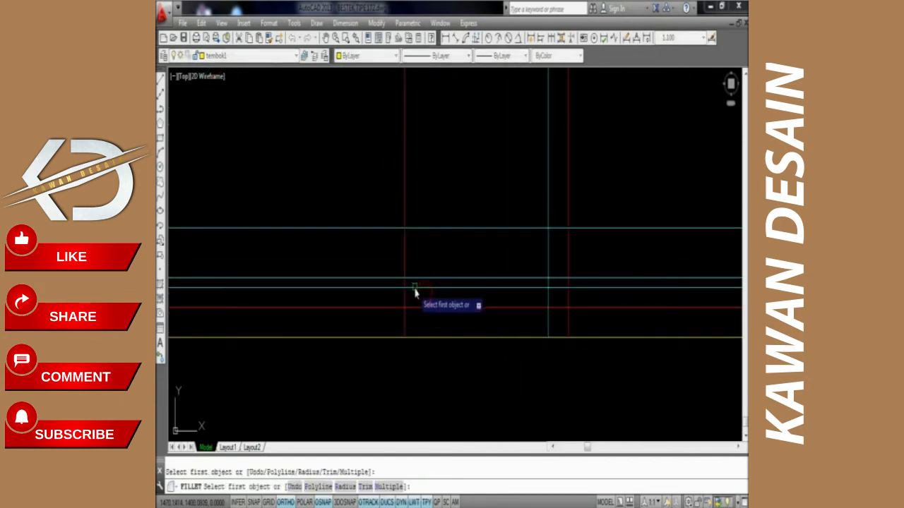
pyautogui.click(415, 288)
pyautogui.click(404, 268)
pyautogui.press('space')
pyautogui.click(406, 247)
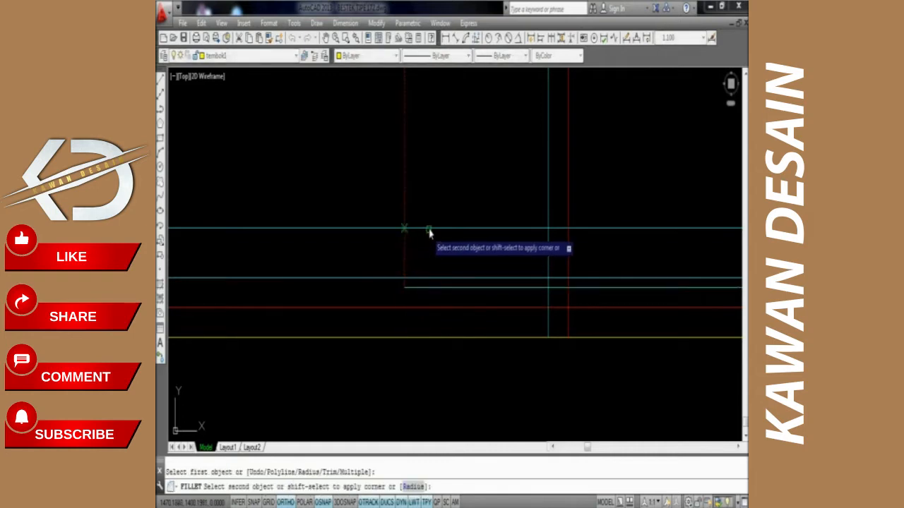
pyautogui.click(429, 229)
# Offset the added member's left end line 0.2 to the right
pyautogui.scroll(-3, 434, 250)
pyautogui.scroll(2, 430, 264)
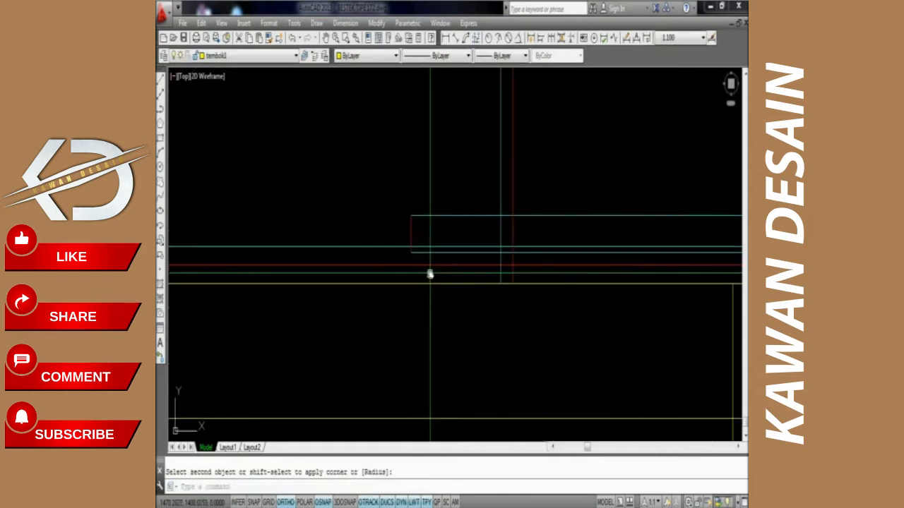
pyautogui.write('o')
pyautogui.press('space')
pyautogui.write('.2')
pyautogui.press('space')
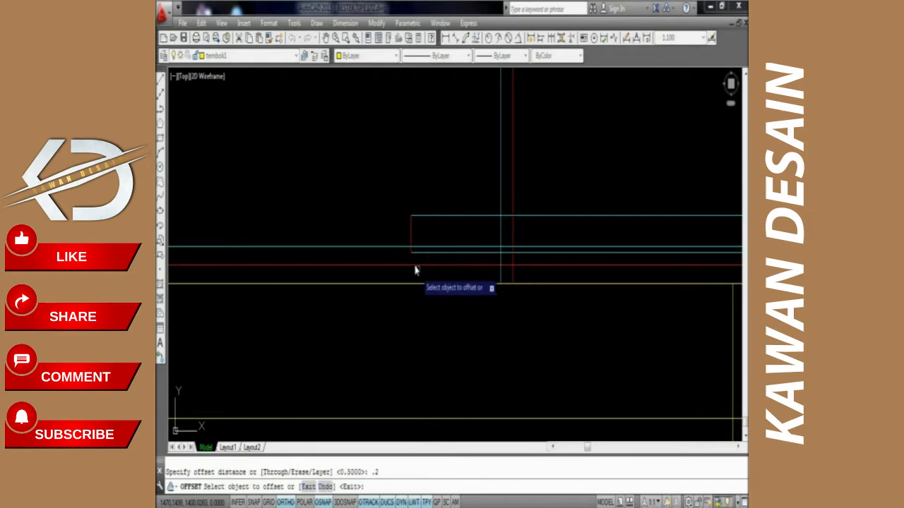
pyautogui.click(413, 230)
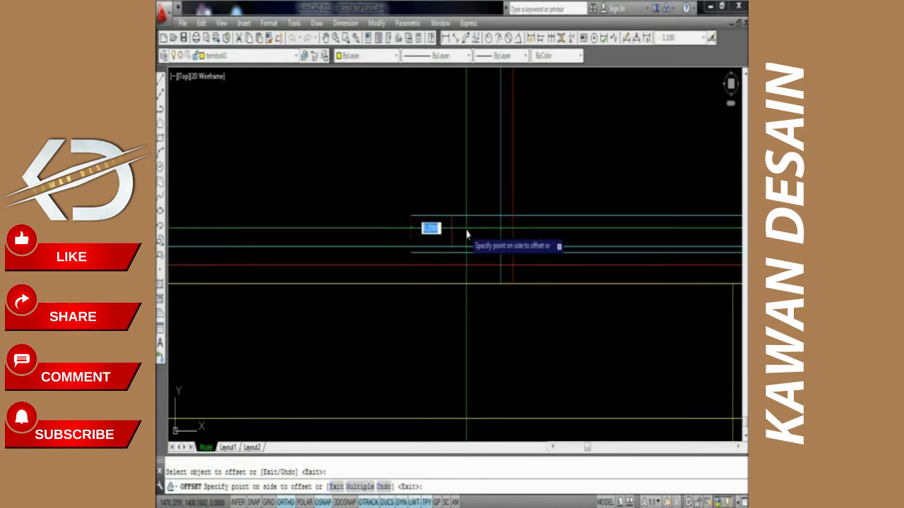
pyautogui.click(466, 230)
pyautogui.press('space')
# Fillet the added member's lower line with the inner red vertical to form the notch corner
pyautogui.write('f')
pyautogui.press('space')
pyautogui.scroll(2, 457, 252)
pyautogui.click(442, 252)
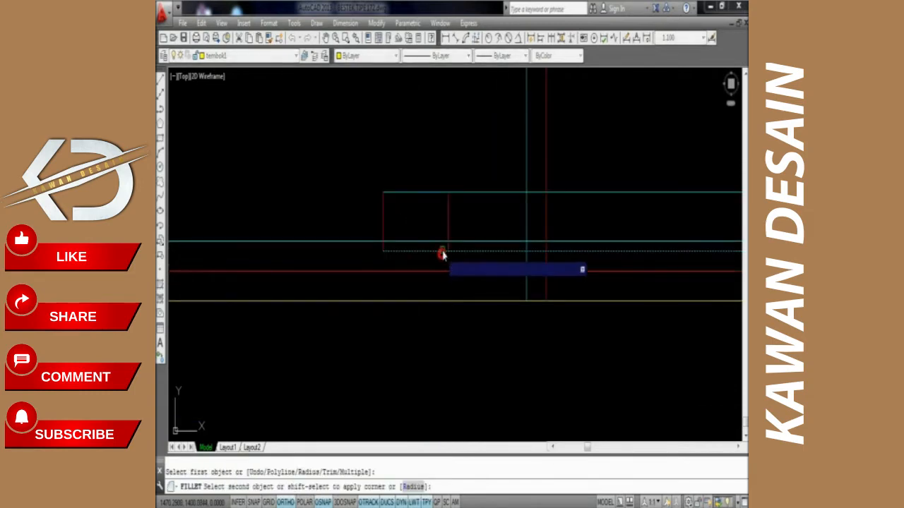
pyautogui.click(452, 250)
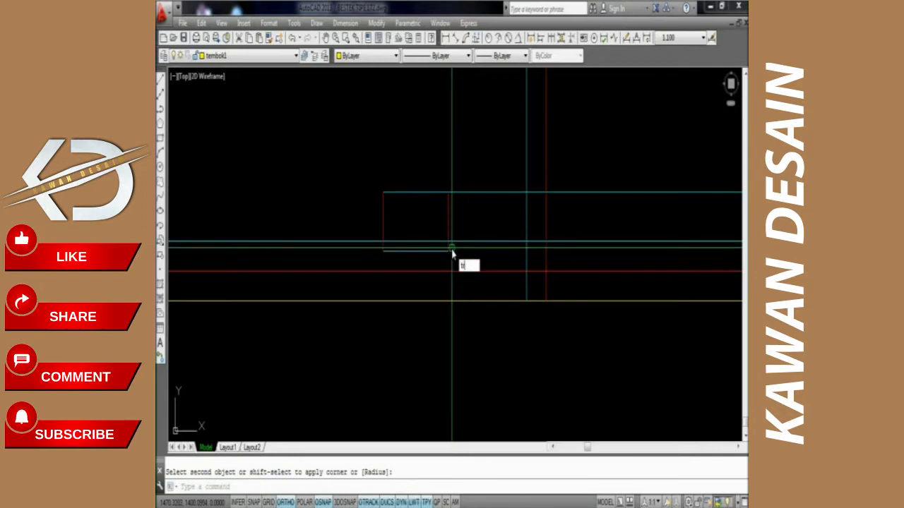
# Trim the inner vertical above the beam's top line and the beam line across the notch, using all objects as cutting edges
pyautogui.write('tr')
pyautogui.press('space')
pyautogui.press('space')
pyautogui.click(448, 233)
pyautogui.scroll(-3, 452, 243)
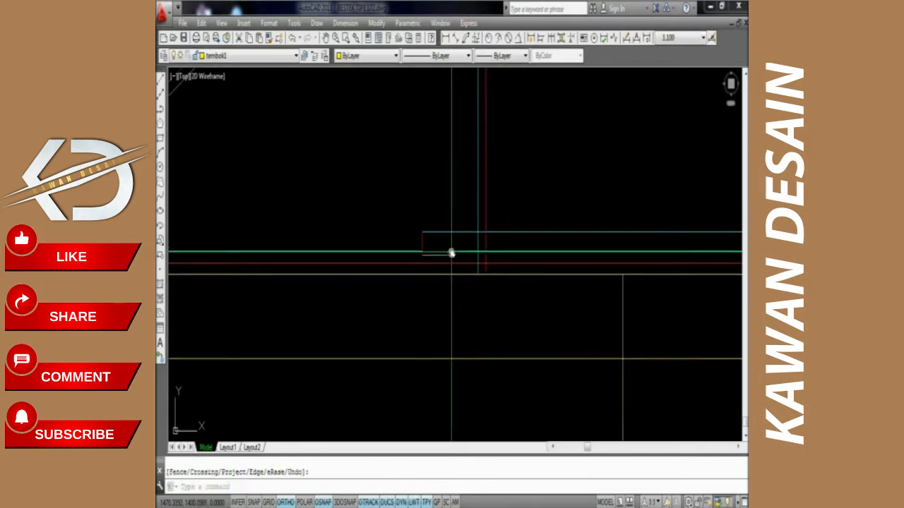
# Match the kayu line properties of the post's left line onto the added member's notched end
pyautogui.write('ma')
pyautogui.press('space')
pyautogui.click(405, 192)
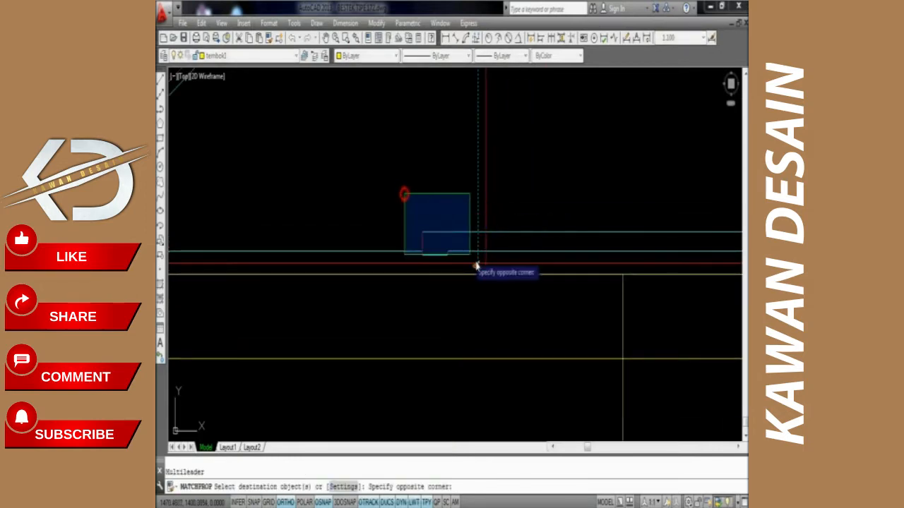
pyautogui.click(475, 262)
pyautogui.scroll(-5, 510, 297)
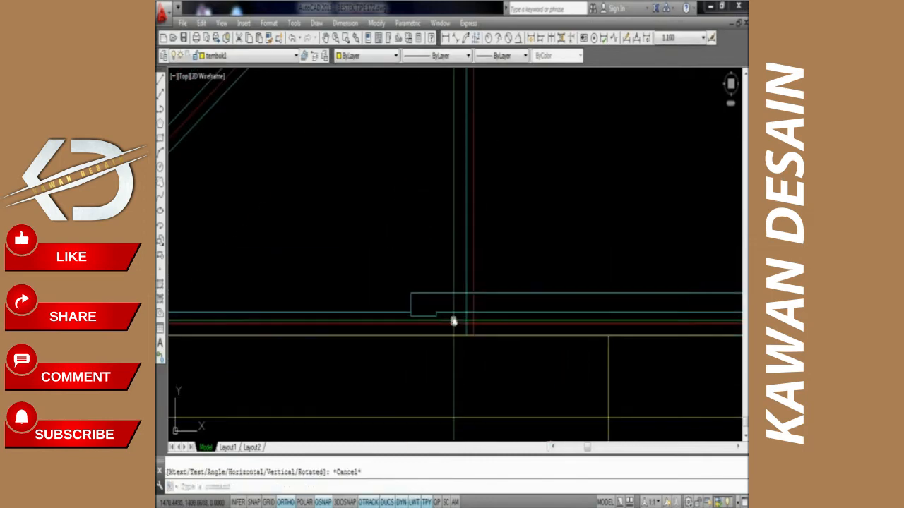
# Offset the added member's top line upward by 0.15
pyautogui.write('o')
pyautogui.press('space')
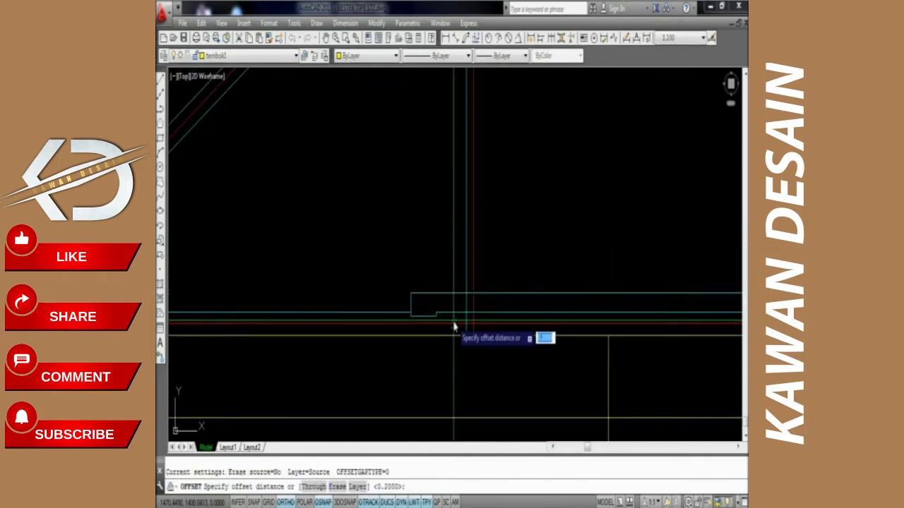
pyautogui.write('.15')
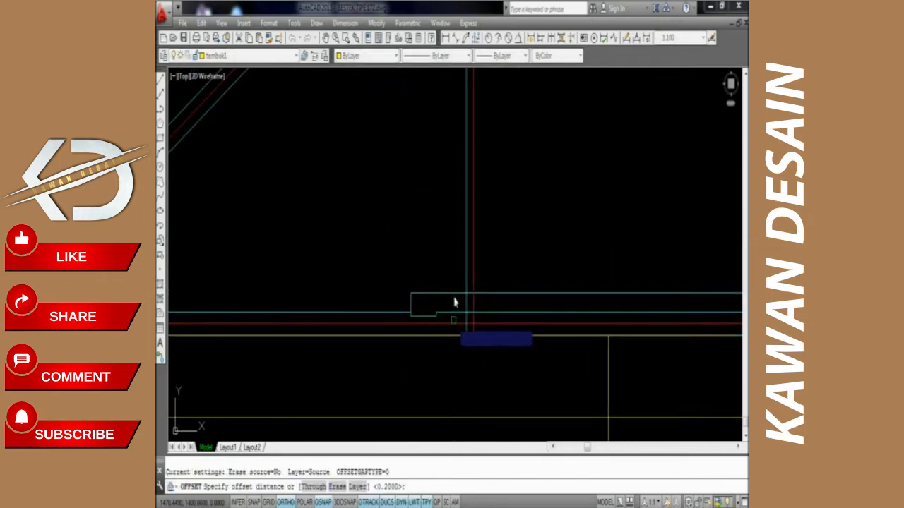
pyautogui.press('Return')
pyautogui.click(458, 293)
pyautogui.click(444, 235)
pyautogui.press('space')
# Draw a short line between the rafter's centreline and its lower outer line, about midway up the rafter
pyautogui.scroll(-2, 453, 234)
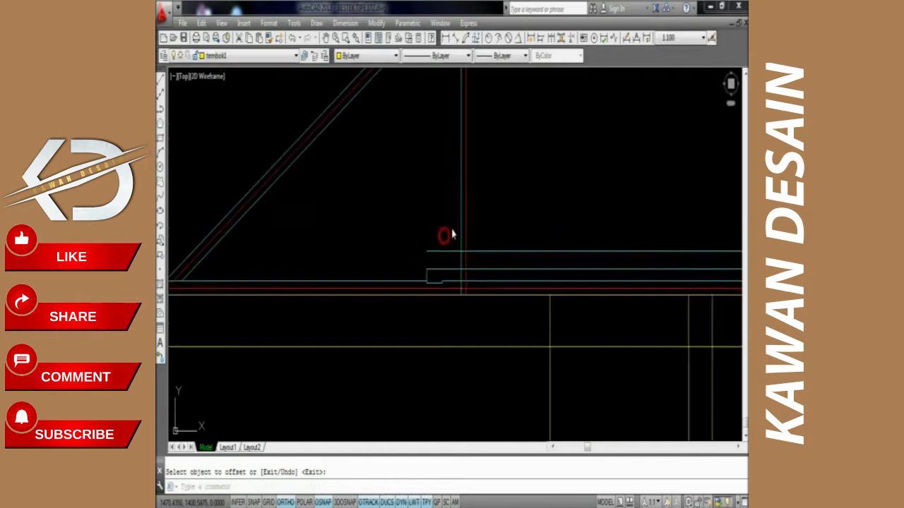
pyautogui.moveTo(453, 233); pyautogui.dragTo(472, 276, button='middle')
pyautogui.scroll(1, 392, 216)
pyautogui.write('l')
pyautogui.press('space')
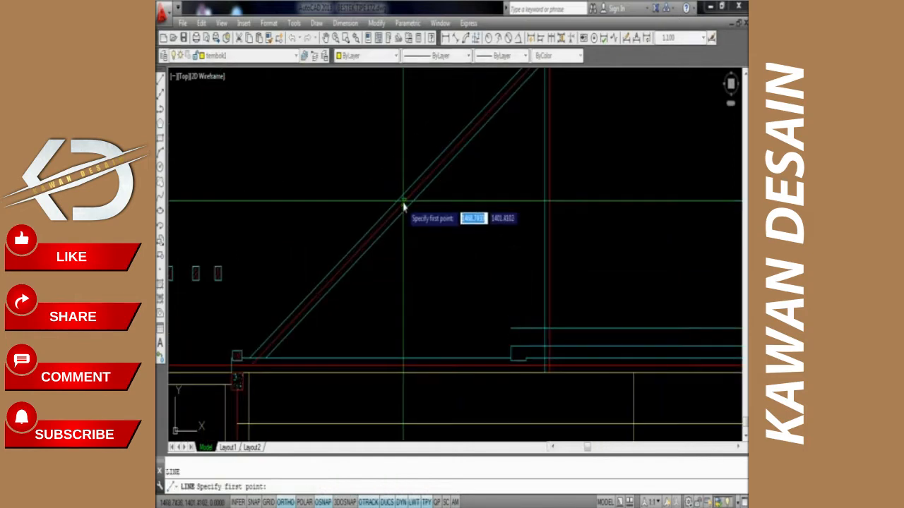
pyautogui.click(403, 210)
pyautogui.scroll(1, 402, 219)
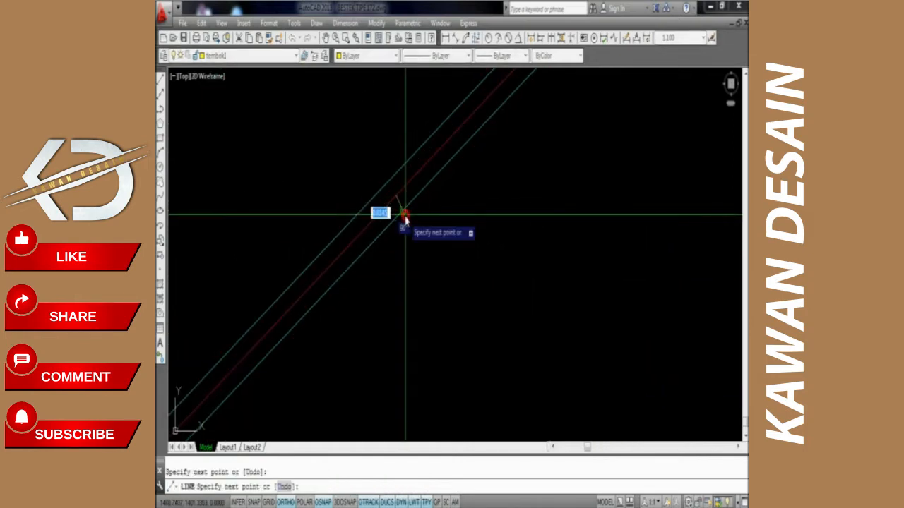
# Offset the short line inside the rafter by 0.06 toward the rafter's foot
pyautogui.press('space')
pyautogui.write('o')
pyautogui.press('space')
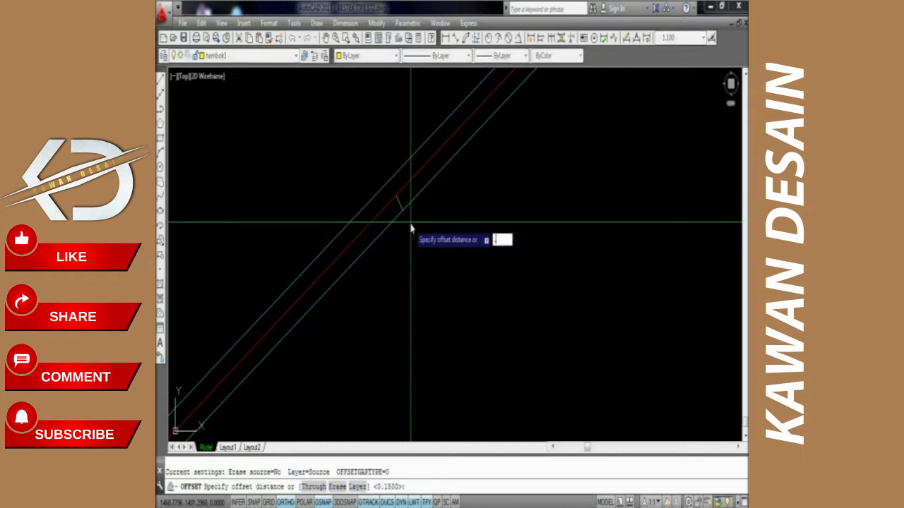
pyautogui.click(400, 206)
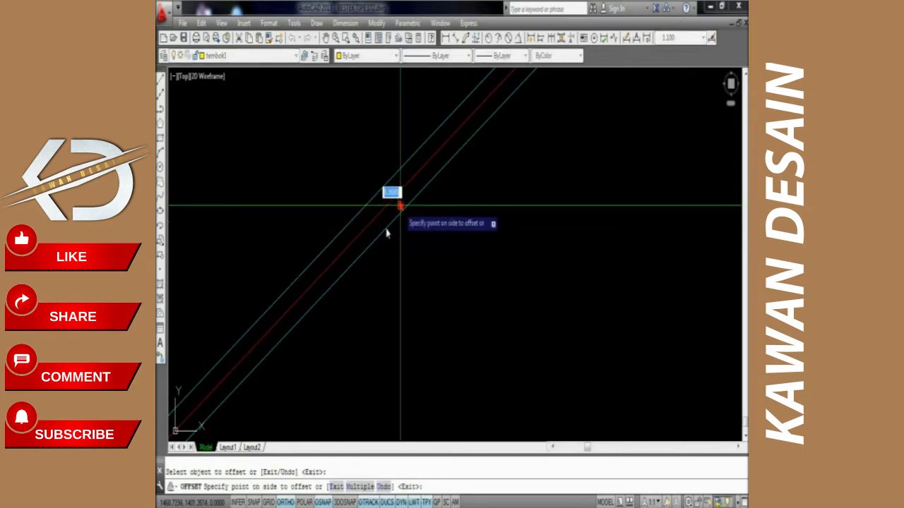
pyautogui.press('space')
pyautogui.scroll(-4, 396, 235)
pyautogui.scroll(4, 402, 235)
pyautogui.press('space')
pyautogui.press('space')
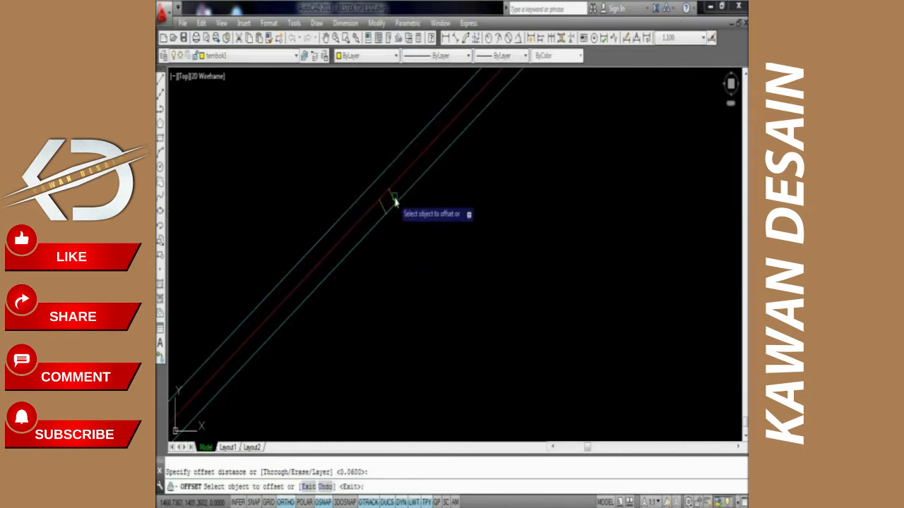
pyautogui.moveTo(394, 198)
pyautogui.mouseDown(button='middle')
pyautogui.moveTo(382, 167)
pyautogui.moveTo(393, 202)
pyautogui.mouseUp(button='middle')
pyautogui.press('Escape')
# Draw a diagonal brace line from the lower short line's end on the rafter to the post's left line at the 0.15 offset
pyautogui.write('l')
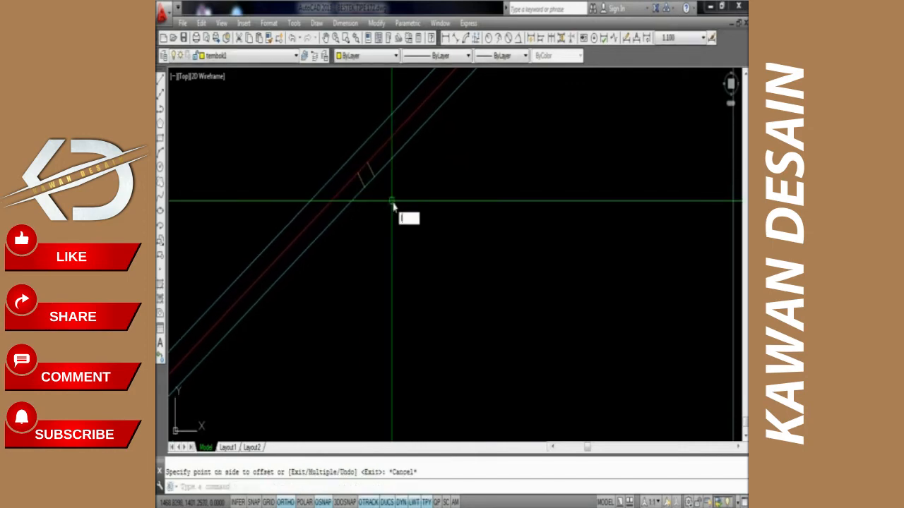
pyautogui.press('space')
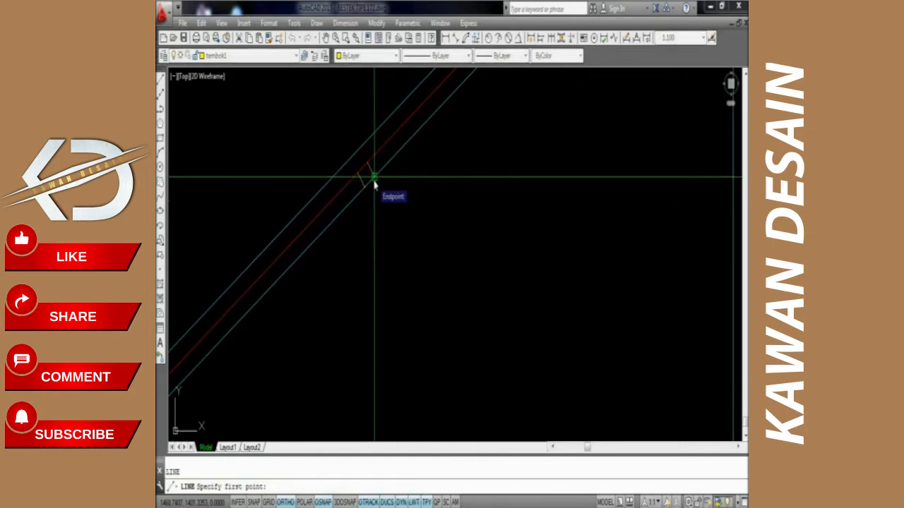
pyautogui.click(367, 204)
pyautogui.scroll(-2, 367, 204)
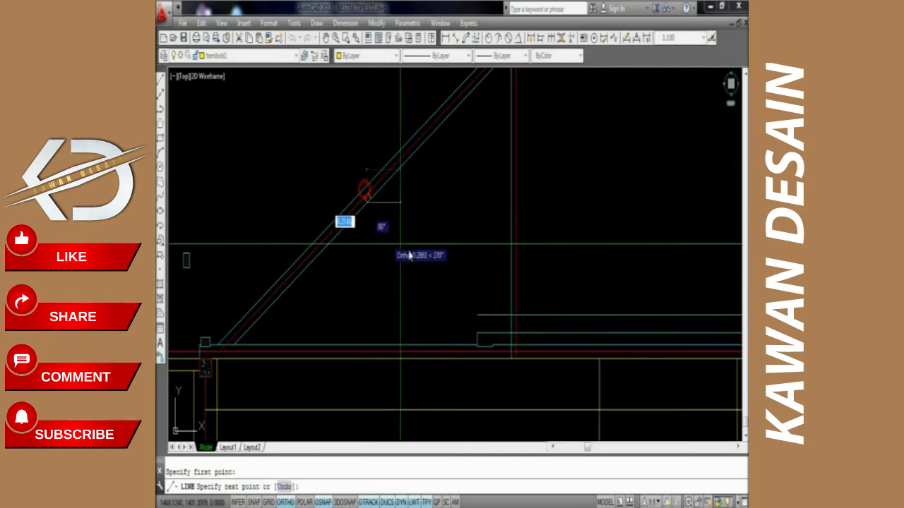
pyautogui.scroll(2, 492, 317)
pyautogui.click(523, 314)
pyautogui.press('space')
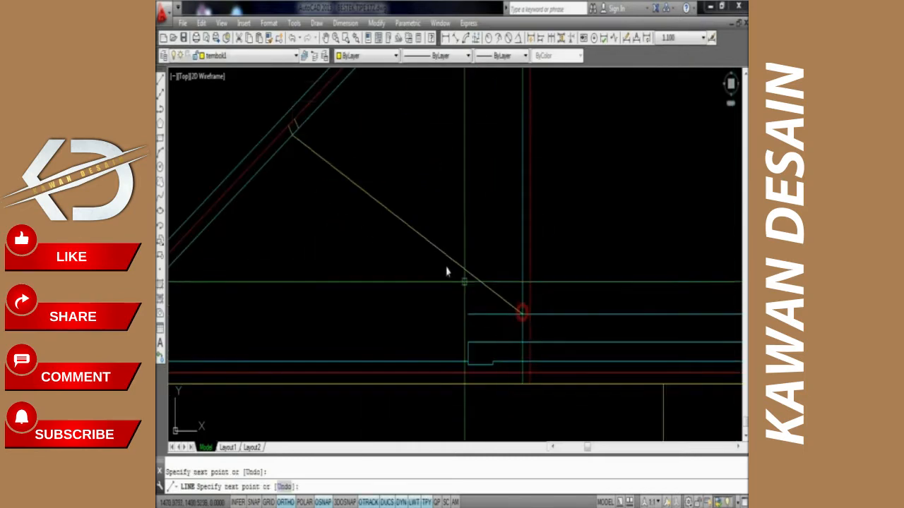
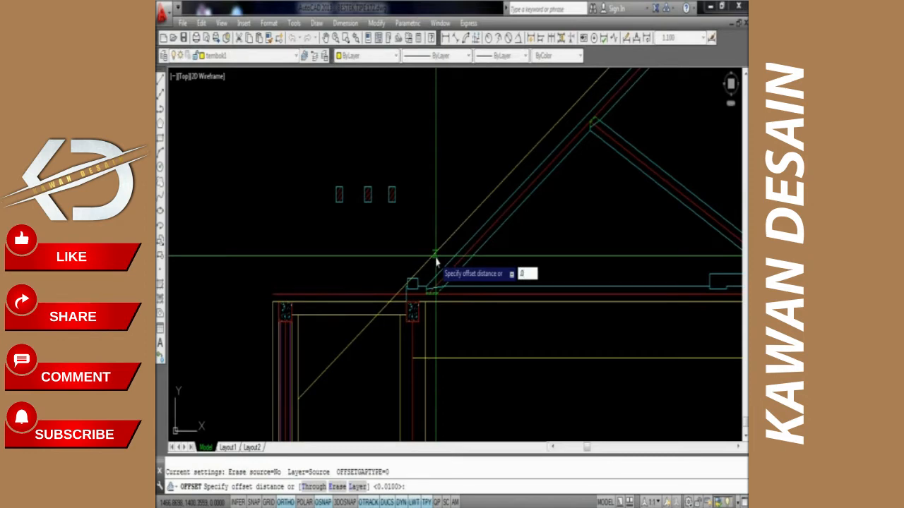
# Offset the sloping roof line outward by 0.07
pyautogui.scroll(6, 434, 258)
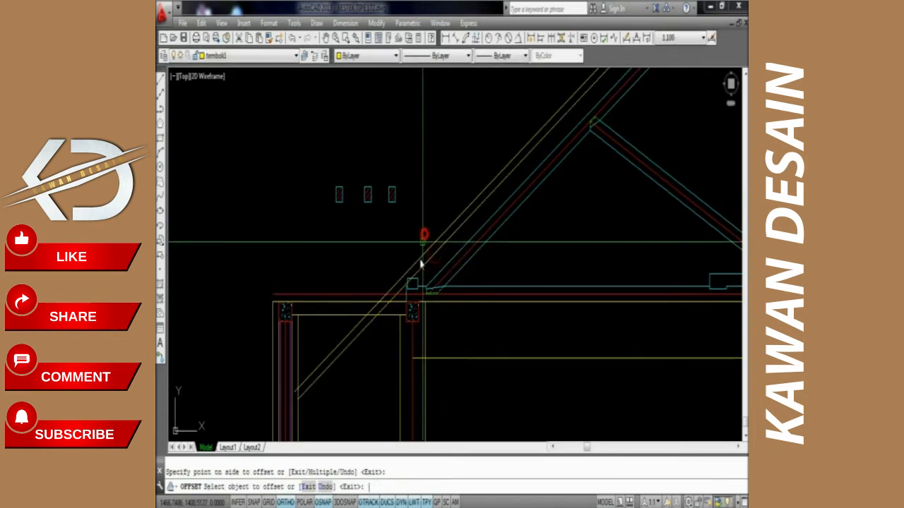
pyautogui.moveTo(425, 329)
pyautogui.mouseDown(button='middle')
pyautogui.moveTo(452, 288)
pyautogui.moveTo(458, 320)
pyautogui.mouseUp(button='middle')
pyautogui.scroll(-4, 460, 279)
# Create a boundary polyline from the part of the wall-plate square lying below the roof slope
pyautogui.scroll(2, 450, 308)
pyautogui.scroll(2, 450, 308)
pyautogui.write('bo')
pyautogui.press('Return')
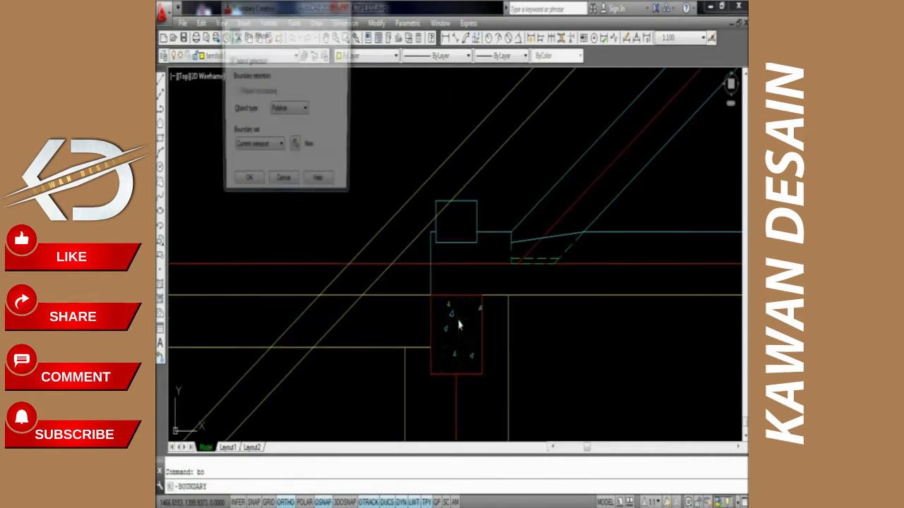
pyautogui.press('Return')
pyautogui.click(459, 233)
pyautogui.press('Return')
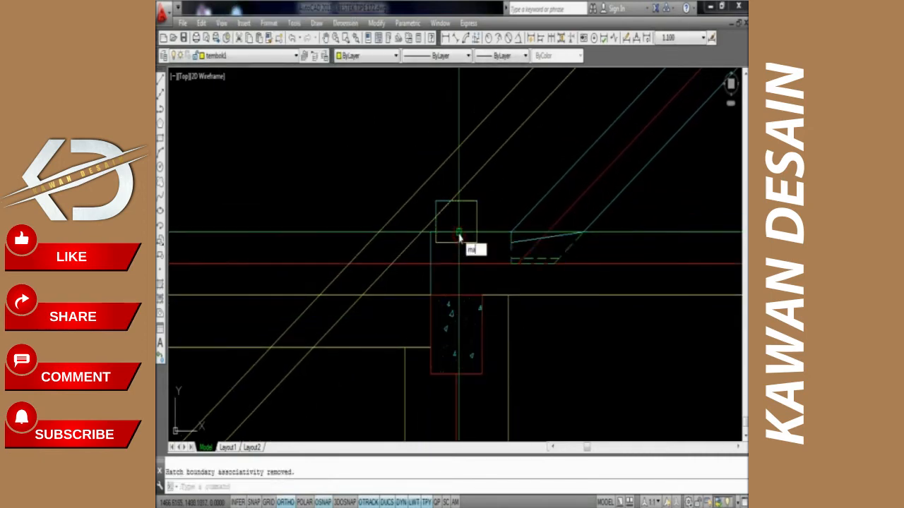
# Match the new boundary to the timber square's properties and delete the original square
pyautogui.press('Return')
pyautogui.press('Return')
pyautogui.click(436, 205)
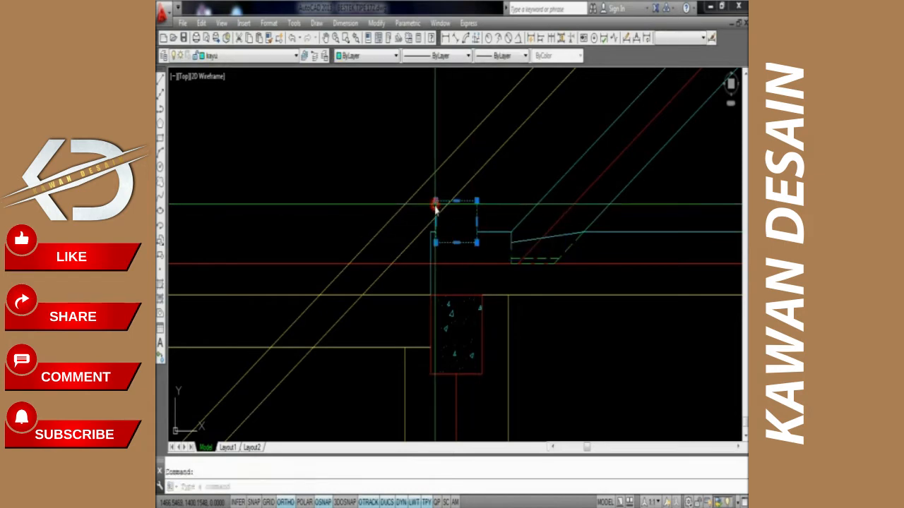
pyautogui.press('Delete')
# Hatch the cut wall-plate section with the ANSI31 pattern at scale 0.01
pyautogui.write('h')
pyautogui.press('Return')
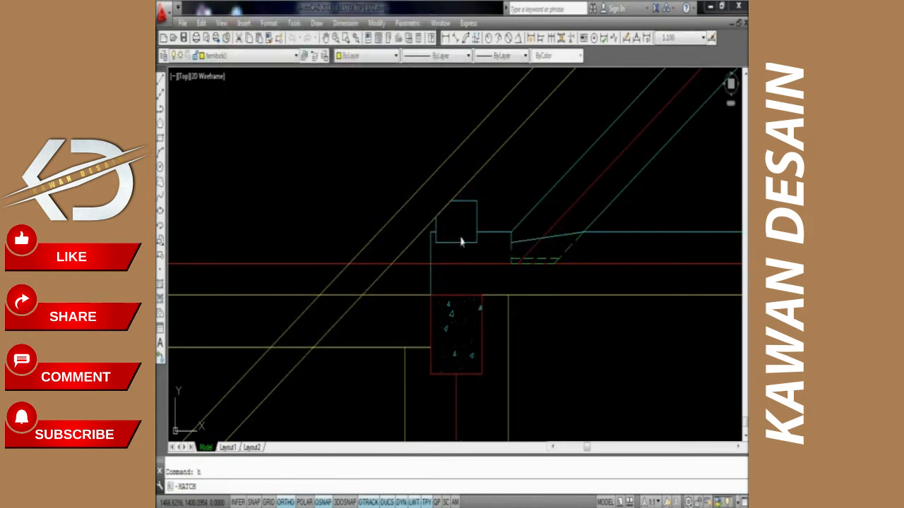
pyautogui.click(460, 238)
pyautogui.press('Return')
pyautogui.press('Return')
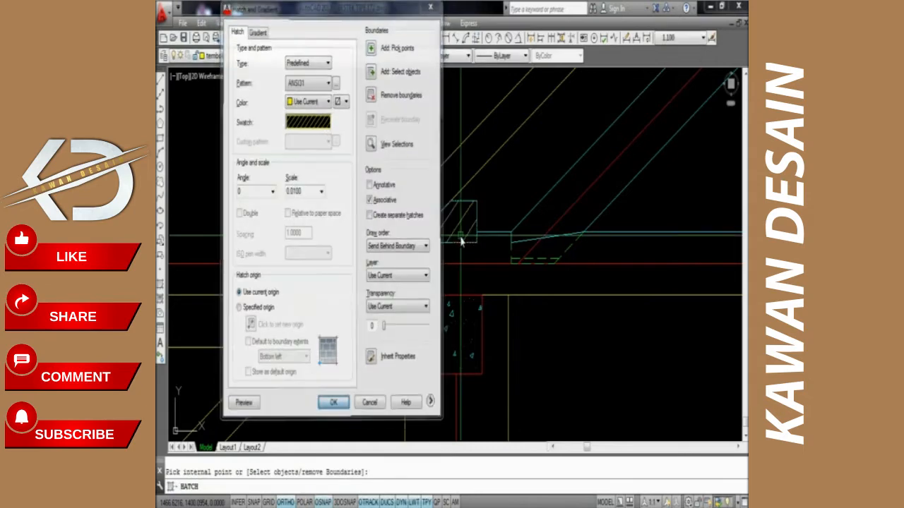
# Match the wall-plate hatch to the hatch of the small timber sections beside the truss
pyautogui.write('ma')
pyautogui.press('Return')
pyautogui.scroll(-4, 458, 245)
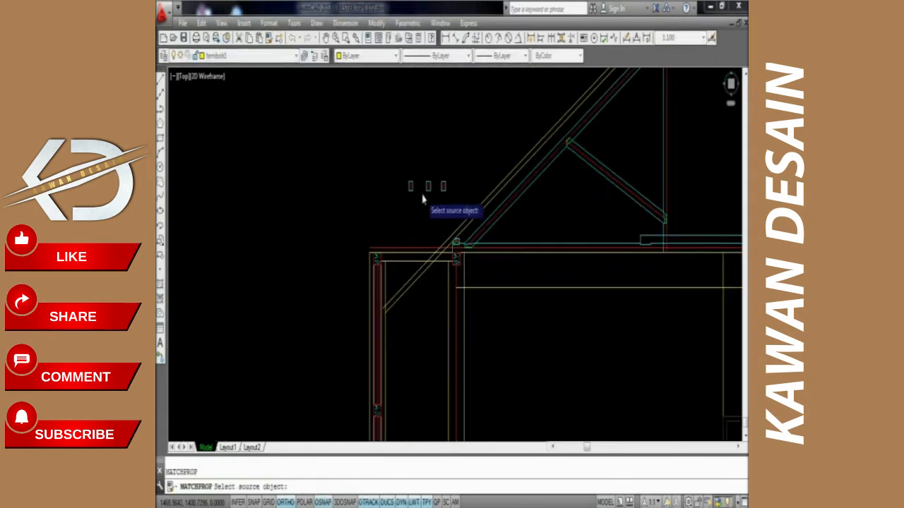
pyautogui.scroll(3, 423, 196)
pyautogui.click(446, 167)
pyautogui.scroll(-2, 458, 204)
pyautogui.scroll(5, 434, 303)
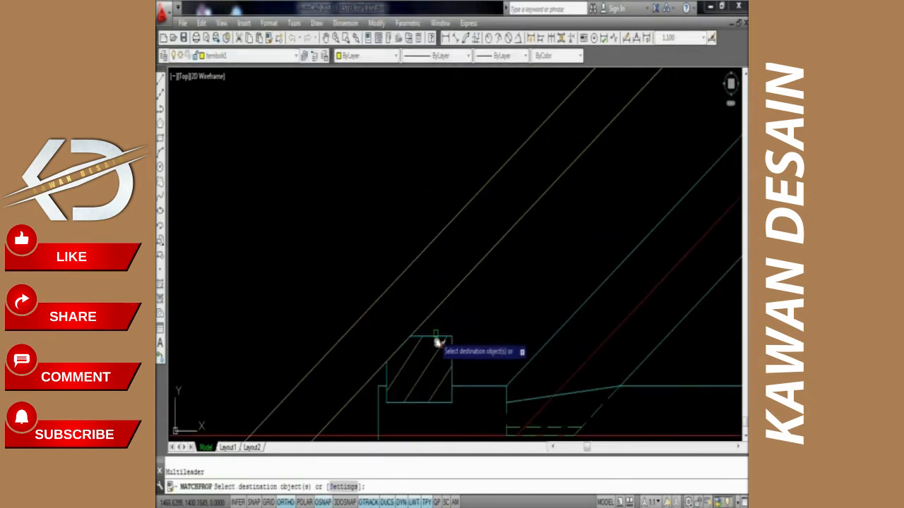
pyautogui.click(438, 355)
pyautogui.press('Return')
# Put the two sloping roof lines on layer 0.13
pyautogui.scroll(-7, 474, 286)
pyautogui.moveTo(474, 287); pyautogui.dragTo(309, 366, button='middle')
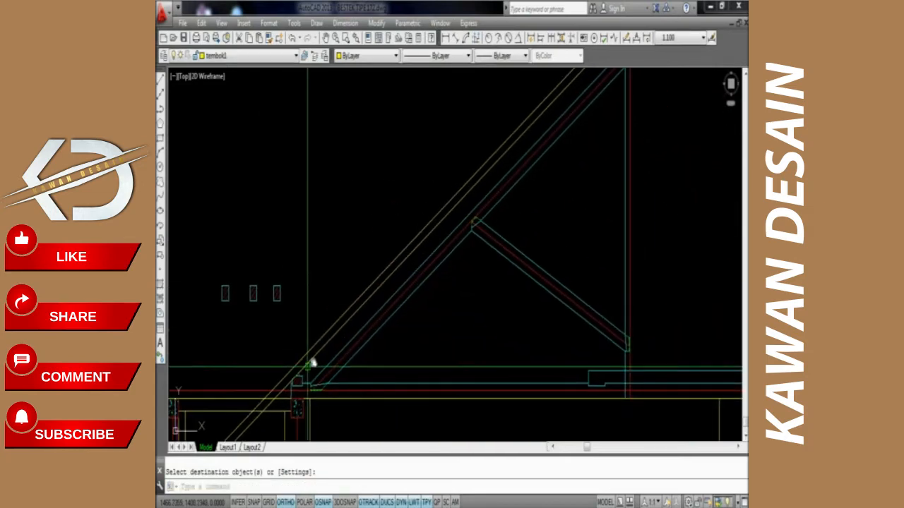
pyautogui.scroll(3, 386, 287)
pyautogui.click(385, 285)
pyautogui.click(349, 202)
pyautogui.click(255, 56)
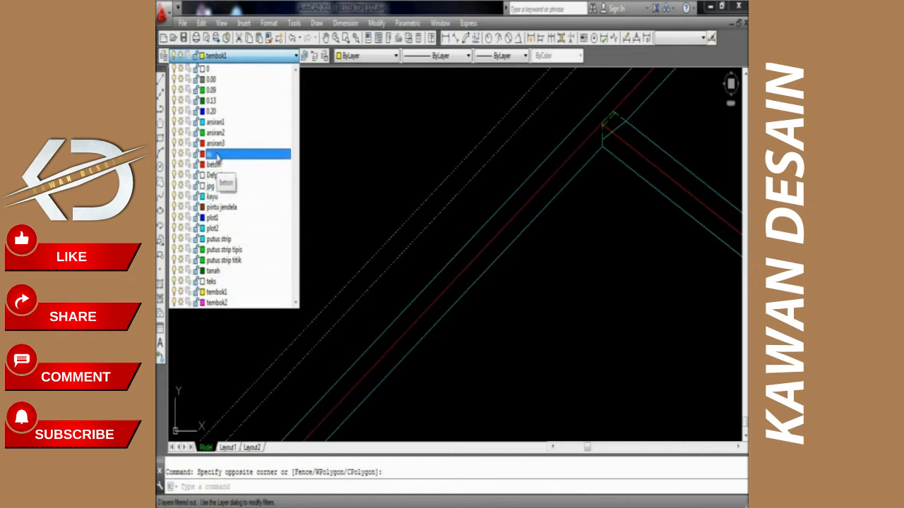
pyautogui.click(220, 103)
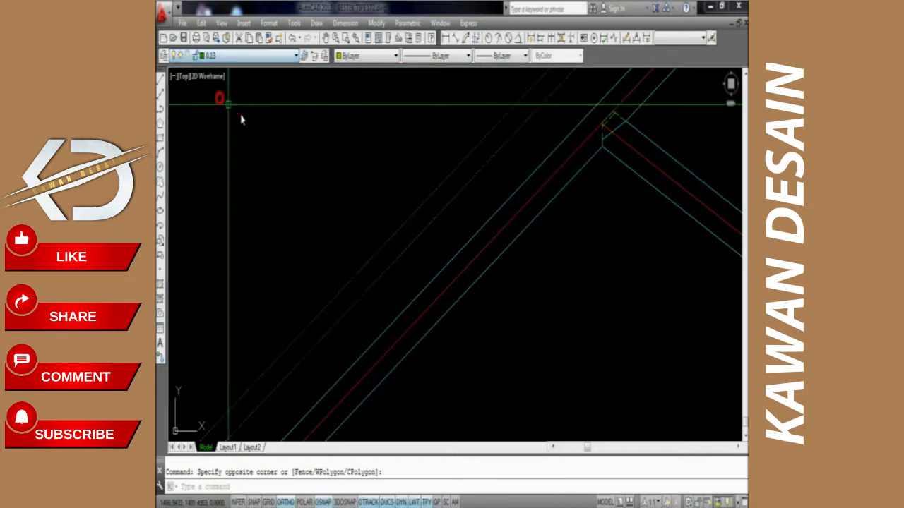
pyautogui.press('Escape')
# Copy the hatched timber section nearest the truss horizontally into the free space beside the rafter
pyautogui.scroll(-10, 483, 241)
pyautogui.scroll(8, 441, 247)
pyautogui.moveTo(441, 247)
pyautogui.mouseDown(button='middle')
pyautogui.moveTo(308, 404)
pyautogui.moveTo(329, 357)
pyautogui.mouseUp(button='middle')
pyautogui.write('co')
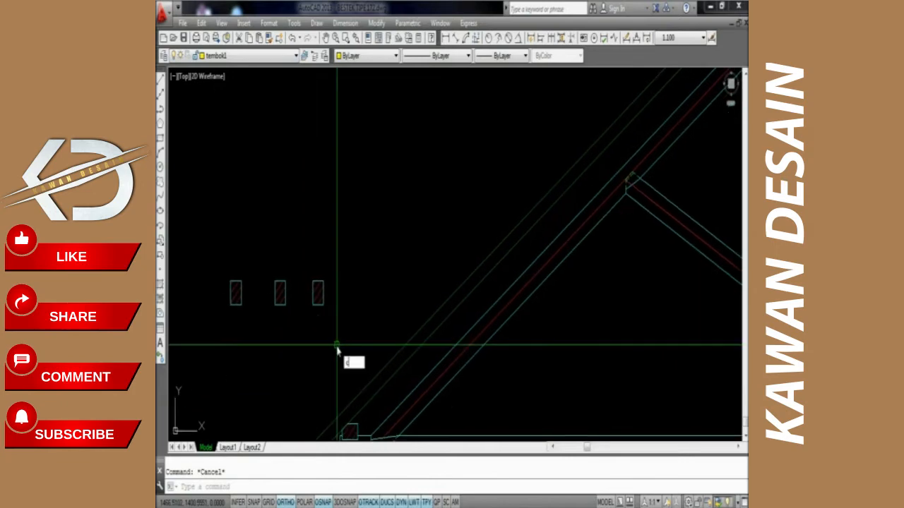
pyautogui.press('space')
pyautogui.click(337, 346)
pyautogui.click(306, 253)
pyautogui.press('space')
pyautogui.click(340, 281)
pyautogui.click(409, 280)
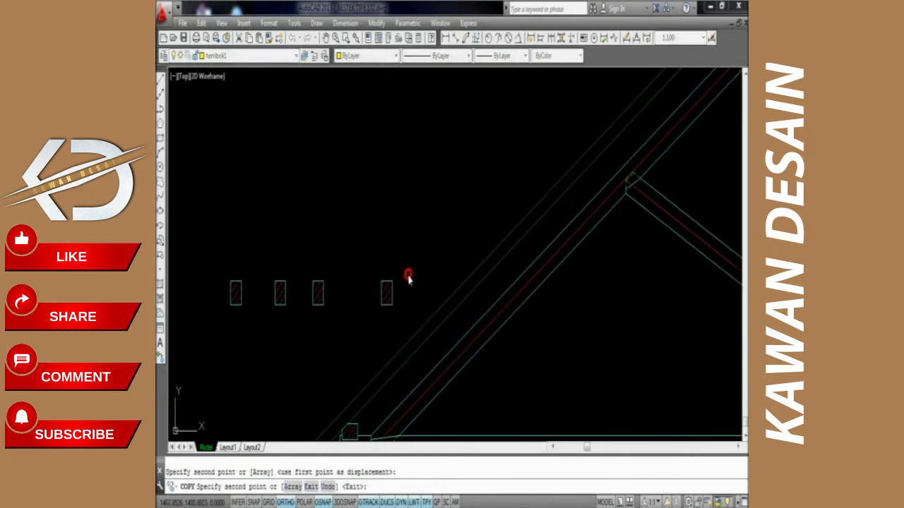
pyautogui.press('space')
# Rotate the copied timber section by 35 degrees
pyautogui.write('ro')
pyautogui.press('space')
pyautogui.click(407, 304)
pyautogui.click(379, 264)
pyautogui.press('space')
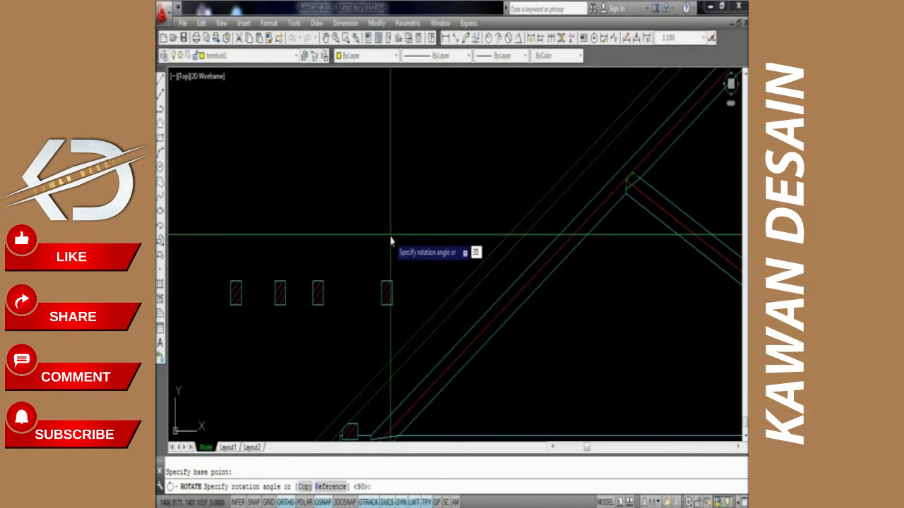
pyautogui.press('Return')
# Move the rotated timber section against the underside of the lower roof line, above the brace joint, as a purlin
pyautogui.scroll(-2, 391, 240)
pyautogui.moveTo(428, 261); pyautogui.dragTo(394, 331, button='middle')
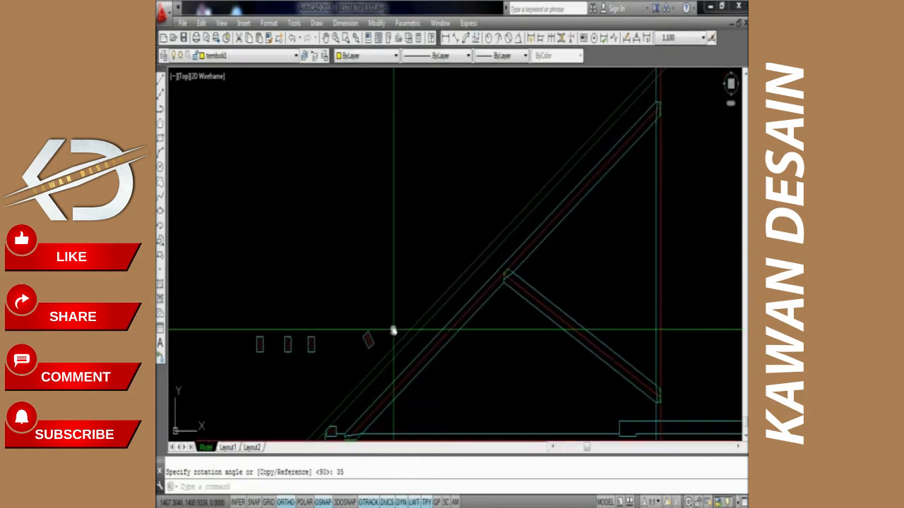
pyautogui.press('space')
pyautogui.scroll(3, 373, 357)
pyautogui.click(374, 355)
pyautogui.click(354, 303)
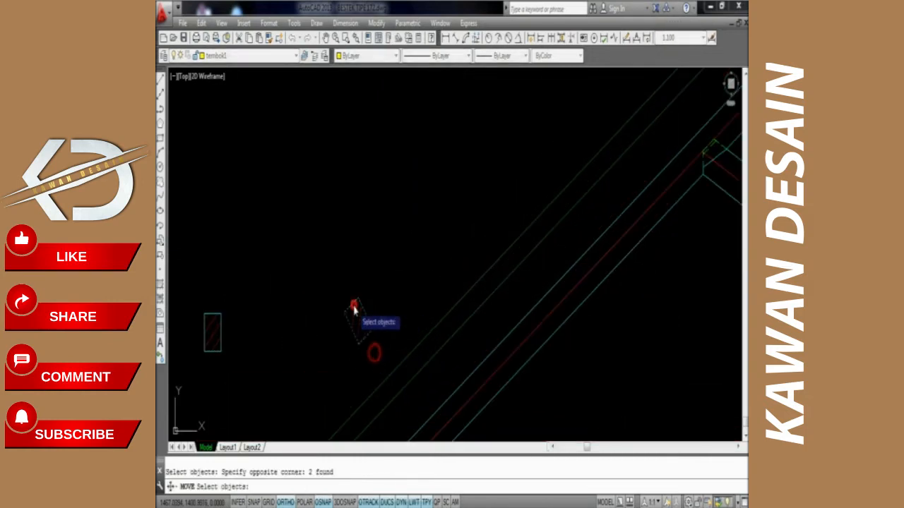
pyautogui.press('space')
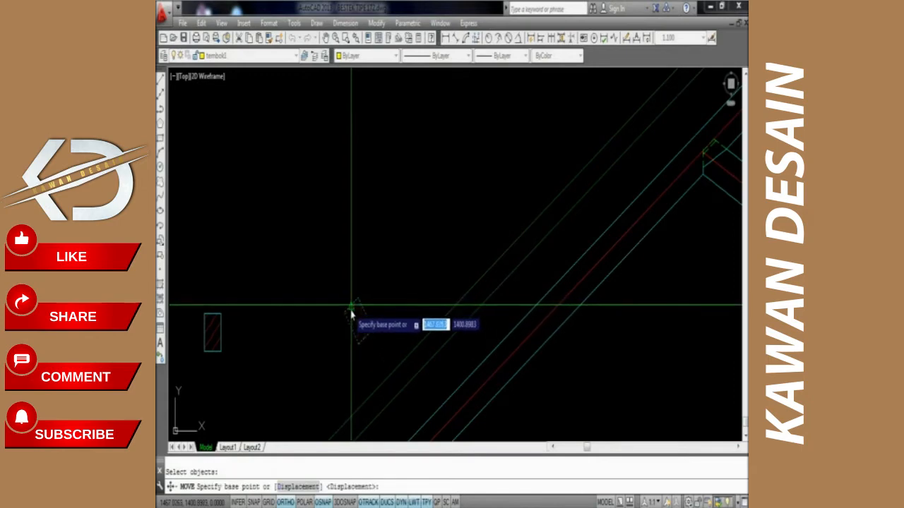
pyautogui.click(351, 309)
pyautogui.scroll(-2, 390, 306)
pyautogui.scroll(2, 438, 262)
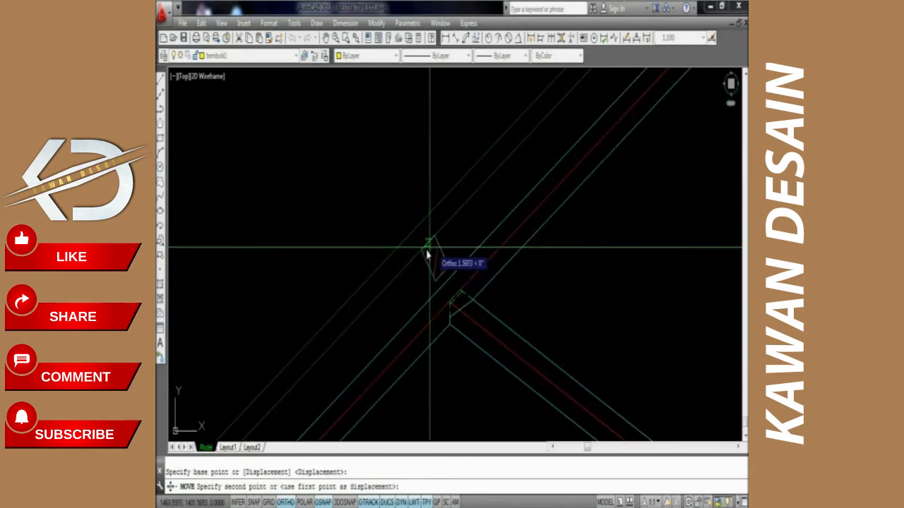
pyautogui.click(425, 250)
pyautogui.moveTo(433, 280); pyautogui.dragTo(441, 239, button='middle')
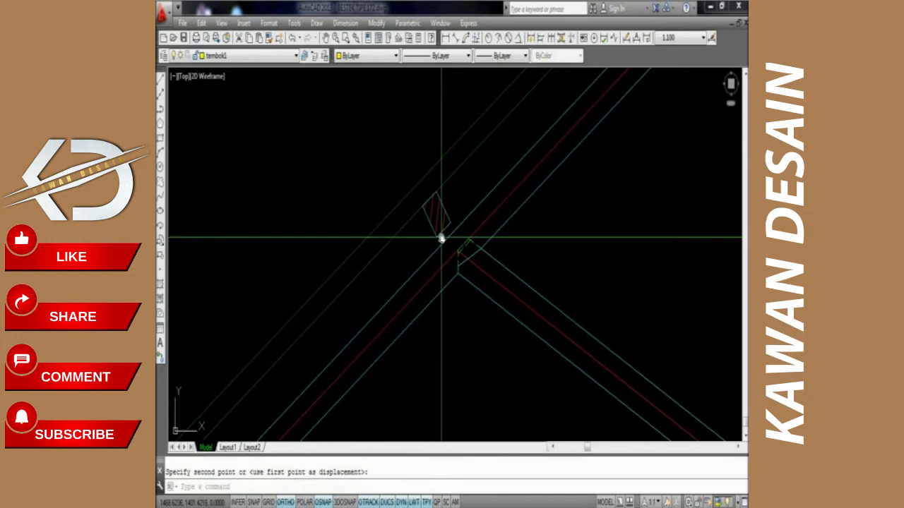
pyautogui.scroll(1, 430, 269)
pyautogui.moveTo(430, 269); pyautogui.dragTo(447, 286, button='middle')
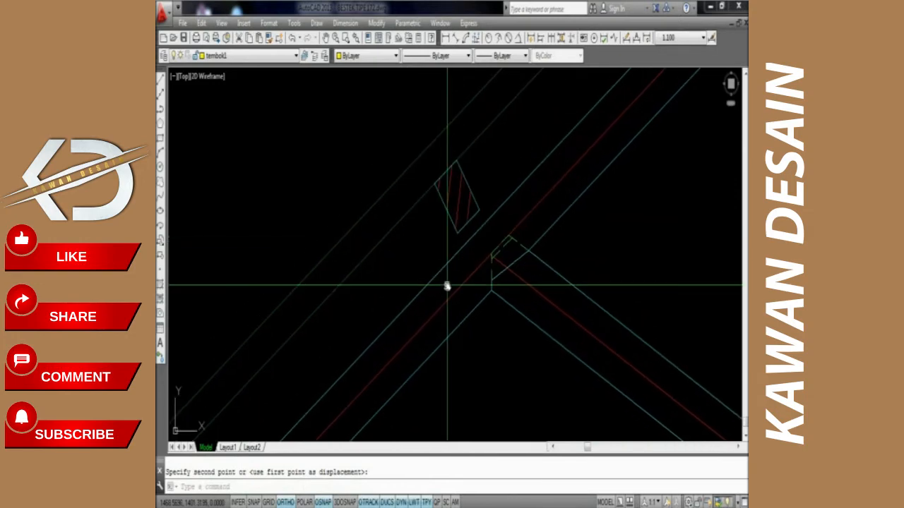
pyautogui.press('Return')
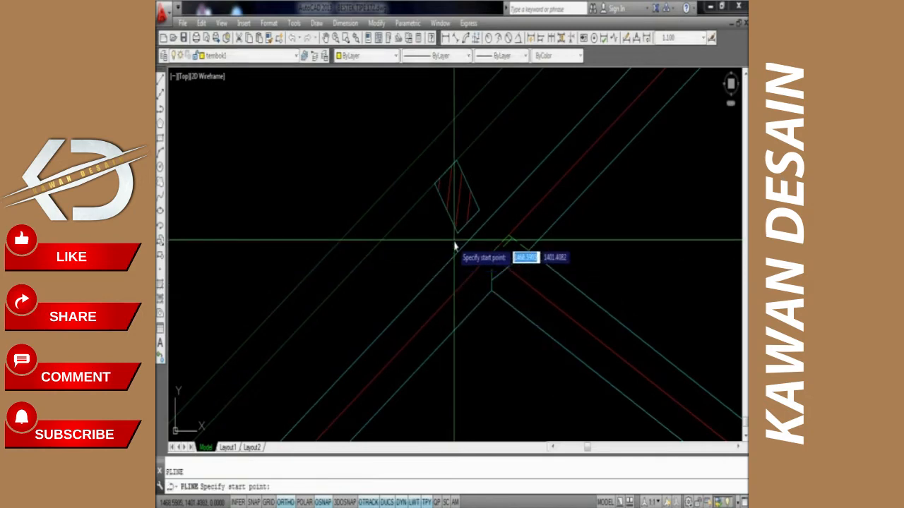
pyautogui.press('Escape')
pyautogui.write('co')
pyautogui.press('Return')
pyautogui.click(452, 259)
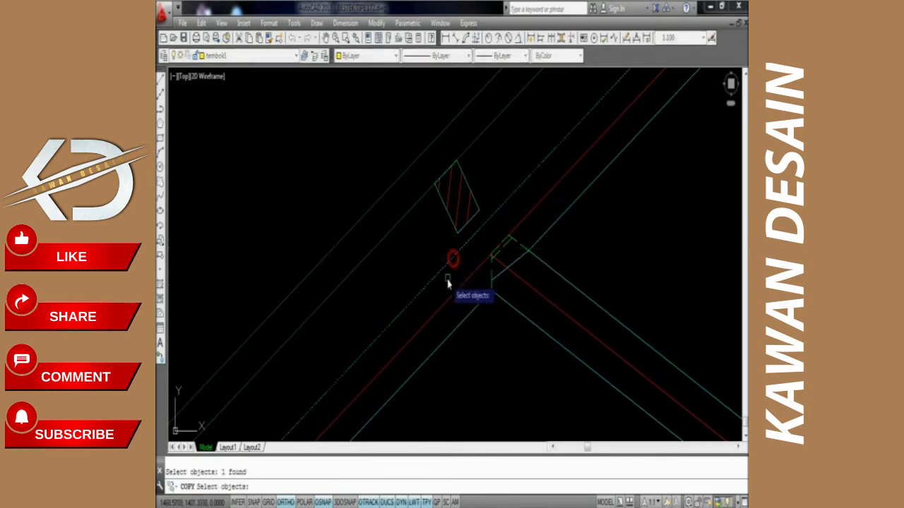
pyautogui.press('Return')
pyautogui.click(446, 266)
pyautogui.press('Escape')
# Copy the rafter's upper line outward so it crosses the purlin
pyautogui.press('Return')
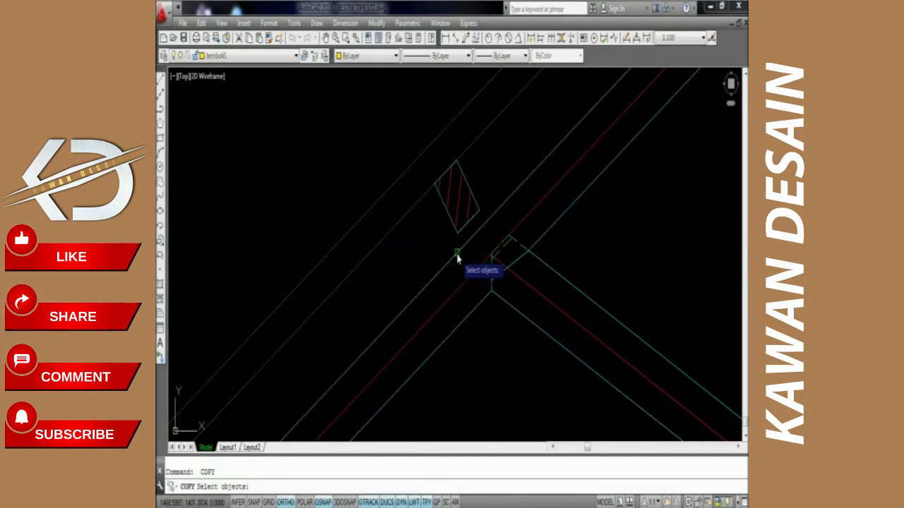
pyautogui.click(457, 254)
pyautogui.press('Return')
pyautogui.click(457, 253)
pyautogui.click(448, 247)
pyautogui.press('Return')
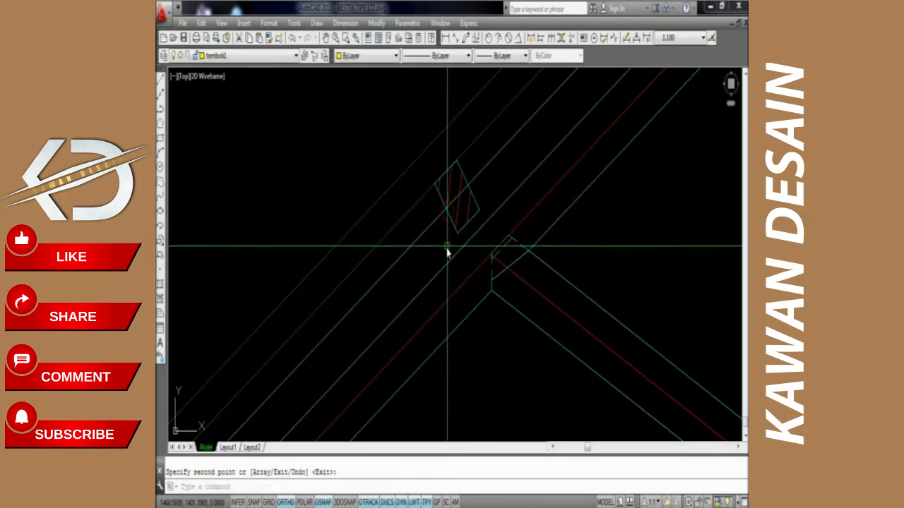
# Draw a line along the purlin's downslope edge, from the copied line to the rafter's upper line
pyautogui.moveTo(437, 252); pyautogui.dragTo(439, 255, button='middle')
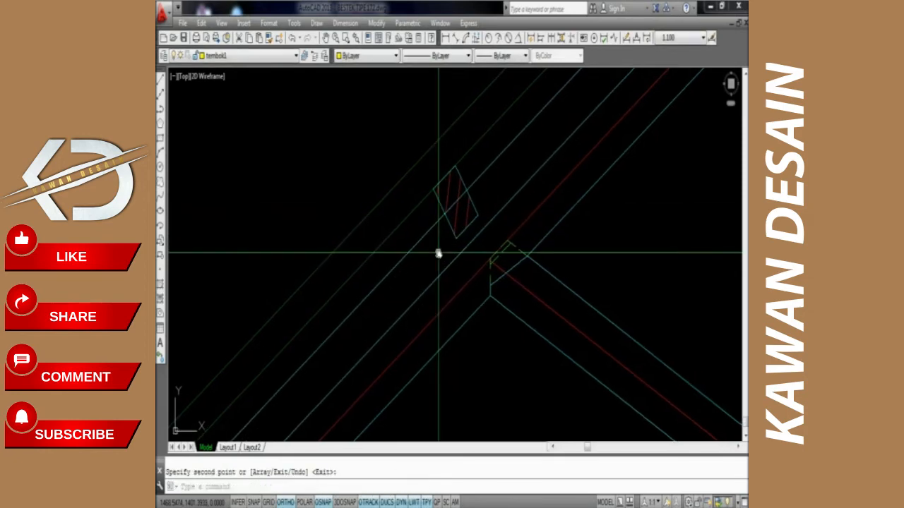
pyautogui.write('l')
pyautogui.press('Return')
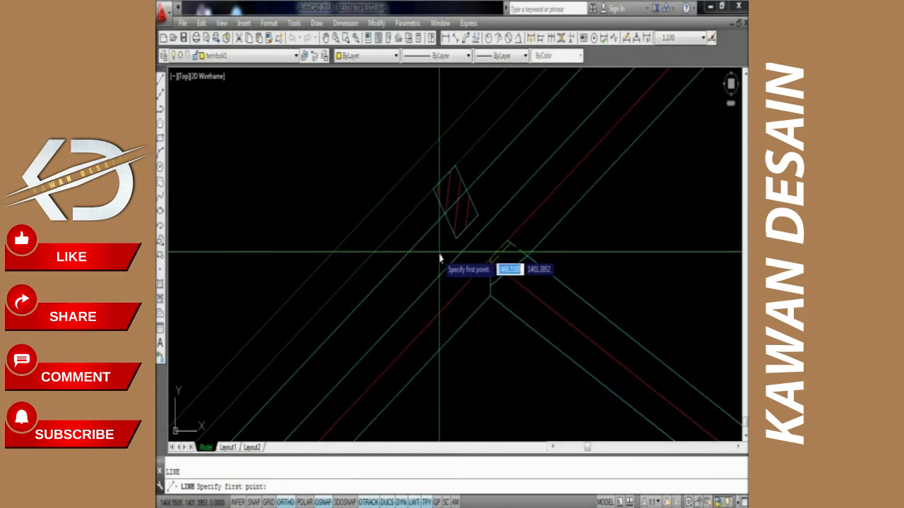
pyautogui.click(445, 213)
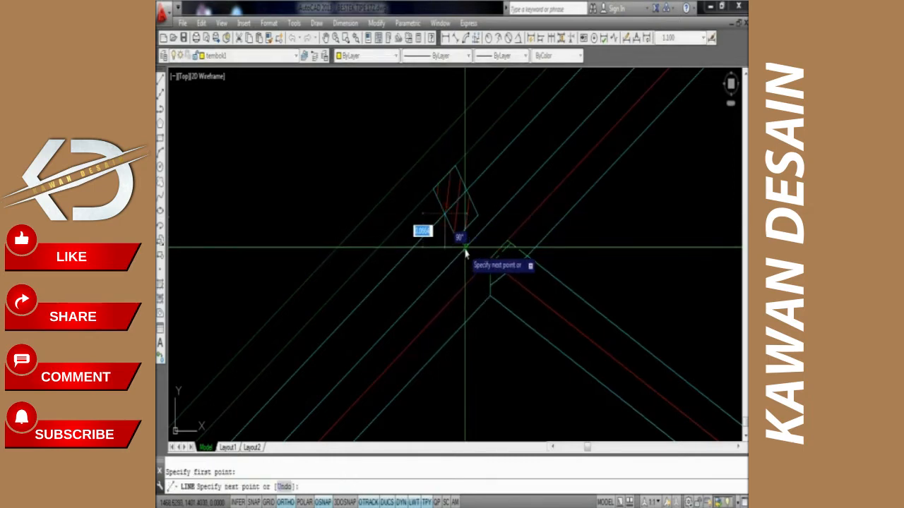
pyautogui.click(458, 265)
pyautogui.press('Return')
# Offset the line on the purlin's downslope edge by 0.05 toward the rafter's foot
pyautogui.write('o')
pyautogui.press('Return')
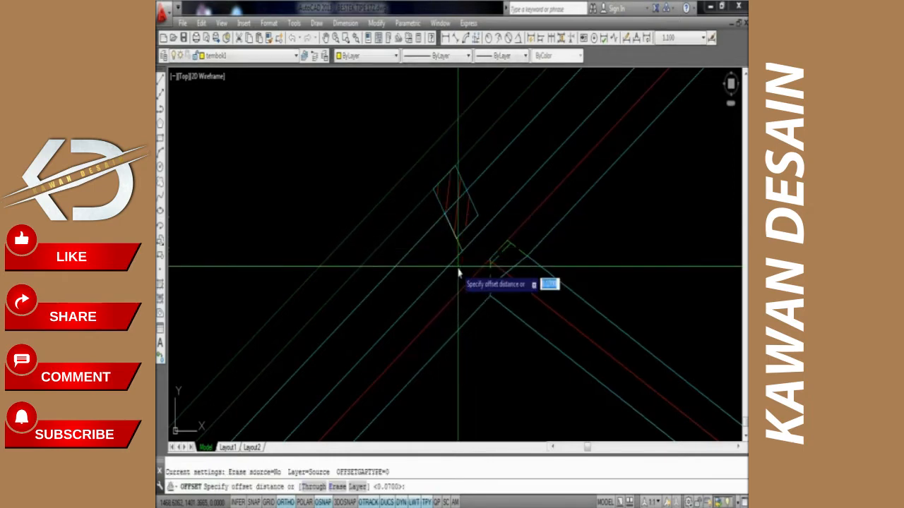
pyautogui.press('Return')
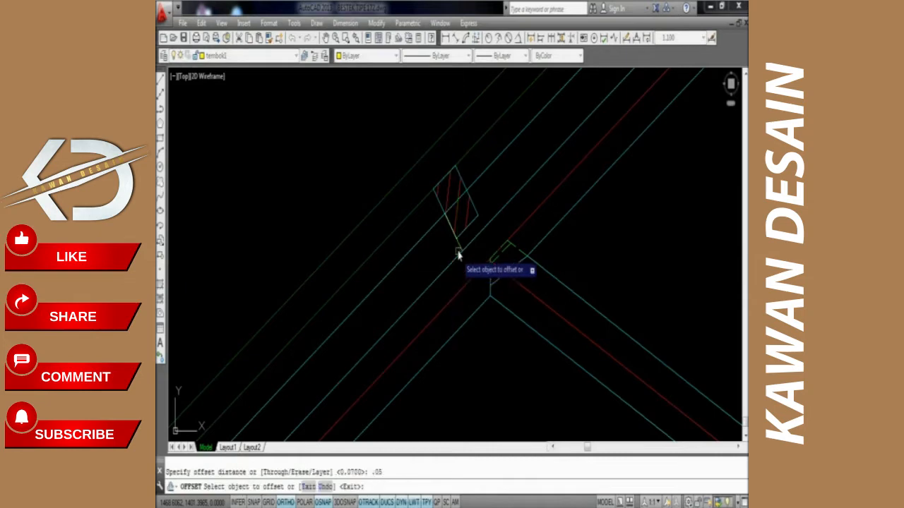
pyautogui.click(446, 249)
pyautogui.click(443, 263)
# Offset the new short line by a further 0.03 toward the rafter's foot
pyautogui.moveTo(433, 274); pyautogui.dragTo(401, 306, button='middle')
pyautogui.scroll(2, 428, 229)
pyautogui.press('Return')
pyautogui.press('Return')
pyautogui.write('0.03')
pyautogui.press('Return')
pyautogui.click(441, 214)
pyautogui.click(424, 243)
pyautogui.press('Return')
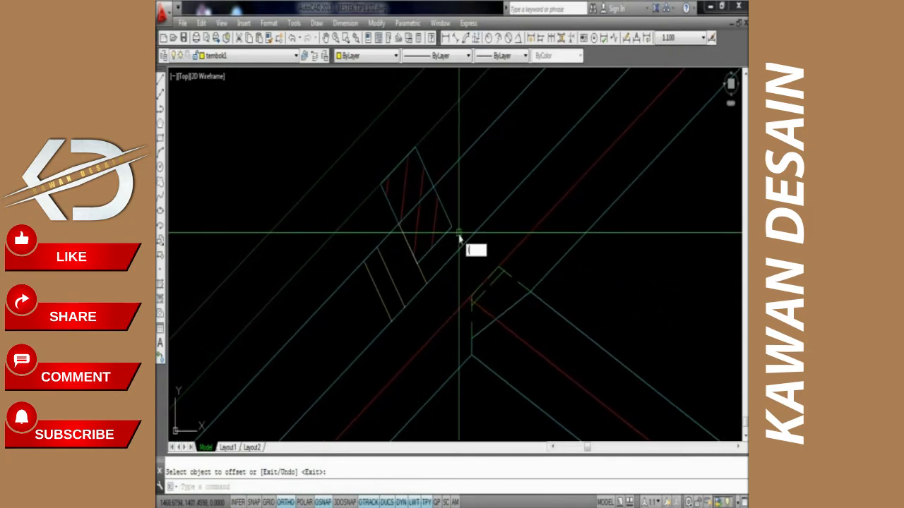
# Draw a line along the purlin's upslope edge down to the rafter and offset it 0.05 up the slope
pyautogui.press('Return')
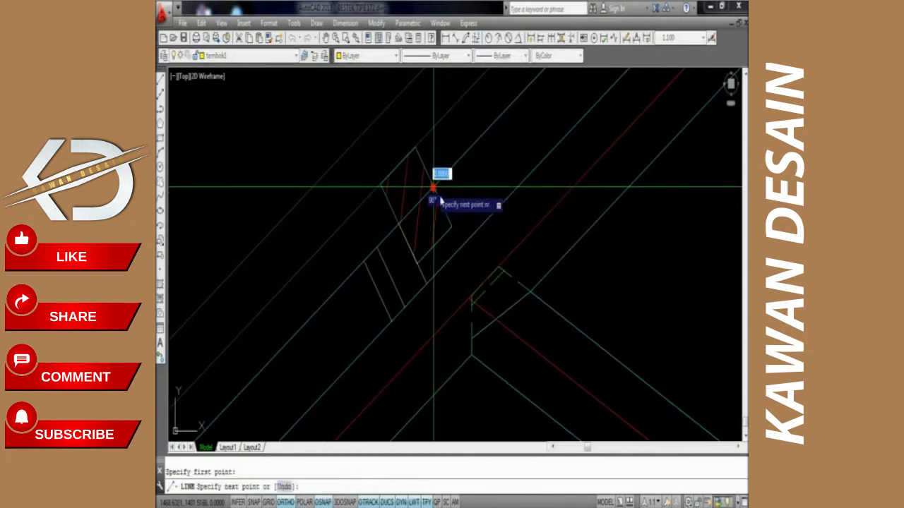
pyautogui.press('Return')
pyautogui.write('o')
pyautogui.press('Return')
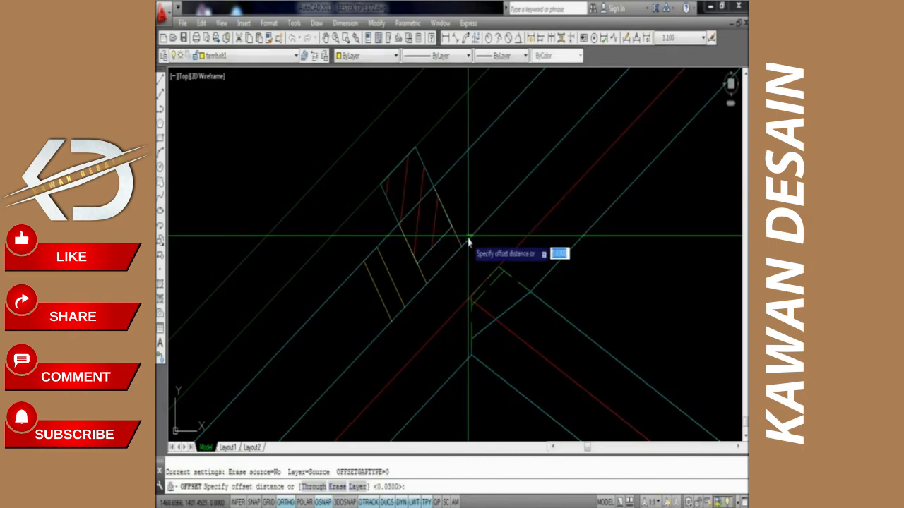
pyautogui.press('Return')
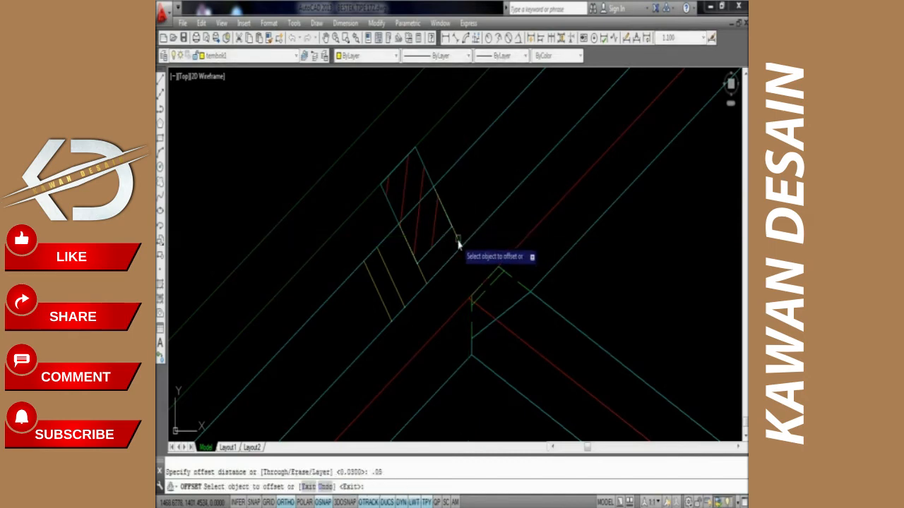
pyautogui.click(464, 228)
pyautogui.click(472, 230)
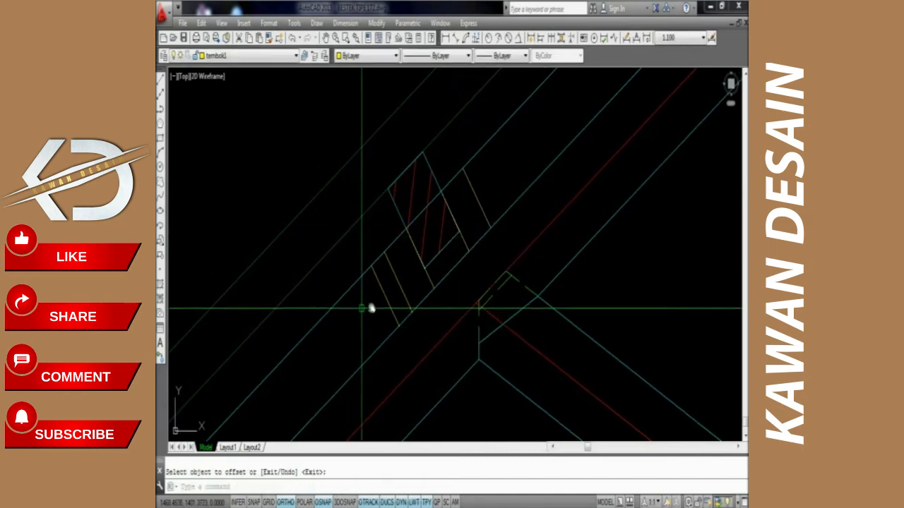
pyautogui.press('Return')
# Draw a line along the purlin's lower edge and extend it downslope to the outermost short line of the support
pyautogui.write('l')
pyautogui.press('Return')
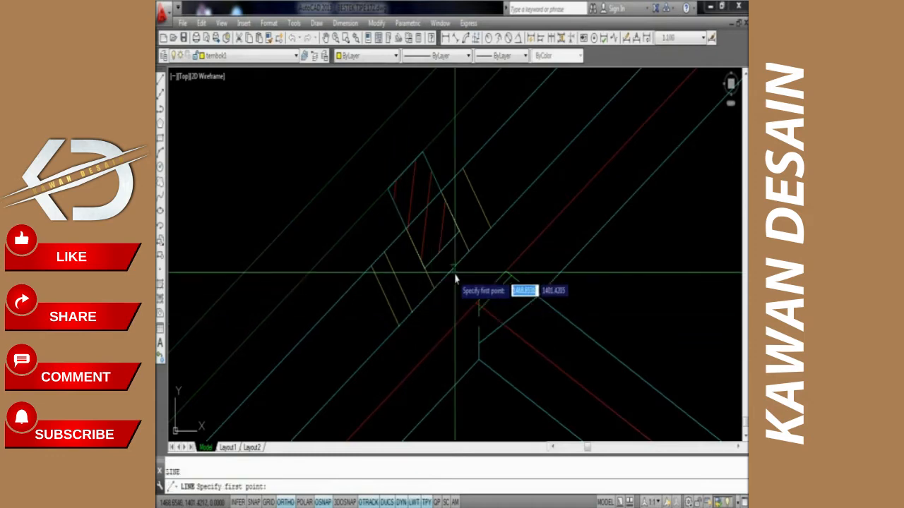
pyautogui.click(459, 231)
pyautogui.click(424, 267)
pyautogui.press('Return')
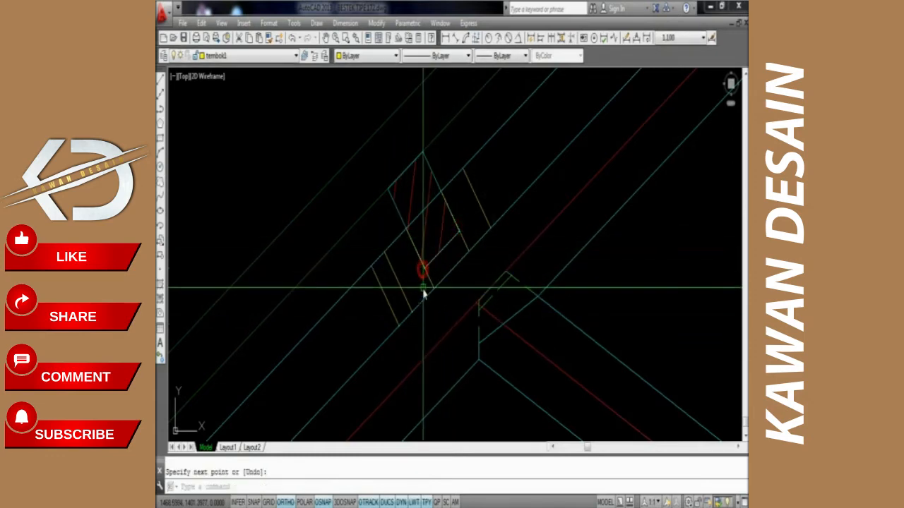
pyautogui.write('ex')
pyautogui.press('Return')
pyautogui.press('Return')
pyautogui.click(430, 261)
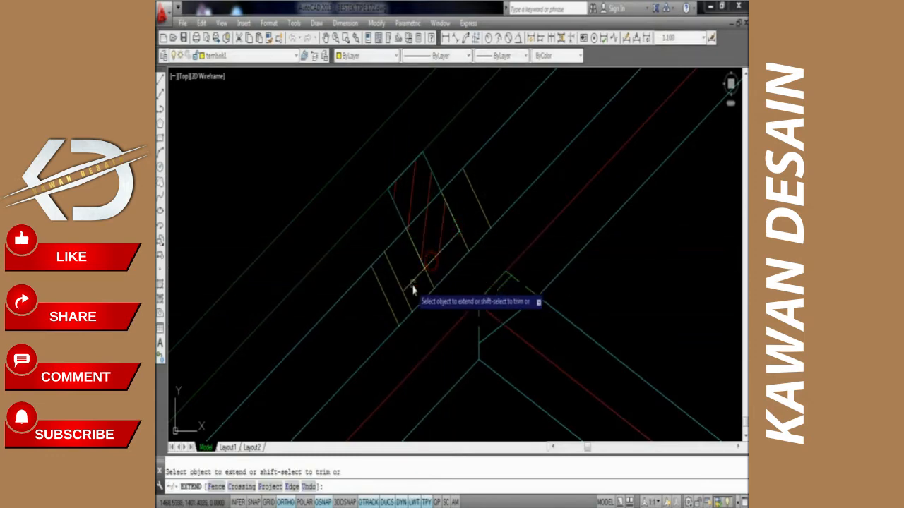
pyautogui.click(413, 284)
pyautogui.press('Return')
# Outline the support with a polyline from the purlin's downslope edge, around the tapered lower end, along the rafter to the upslope short line
pyautogui.press('Return')
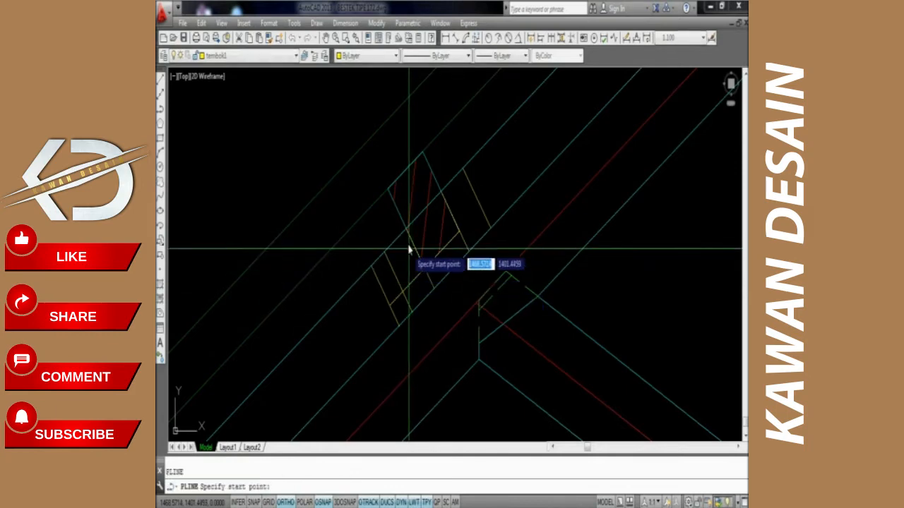
pyautogui.click(406, 229)
pyautogui.click(385, 255)
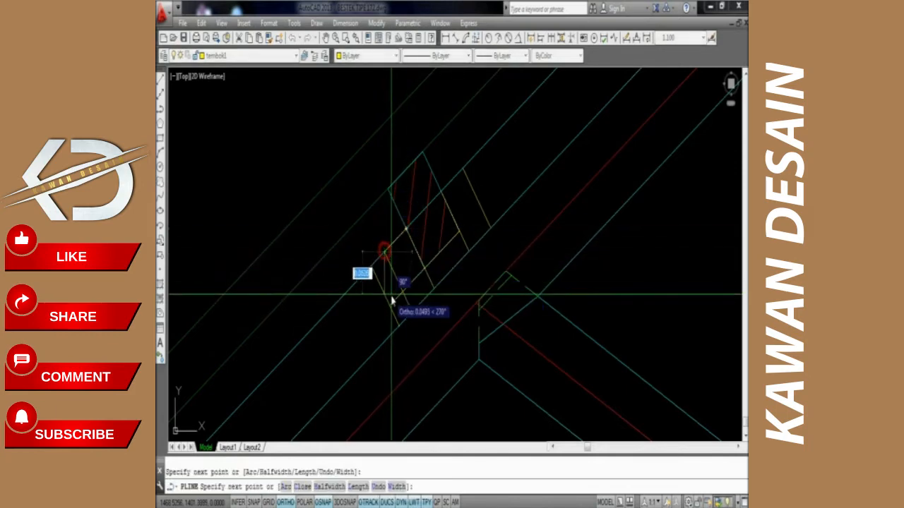
pyautogui.click(390, 307)
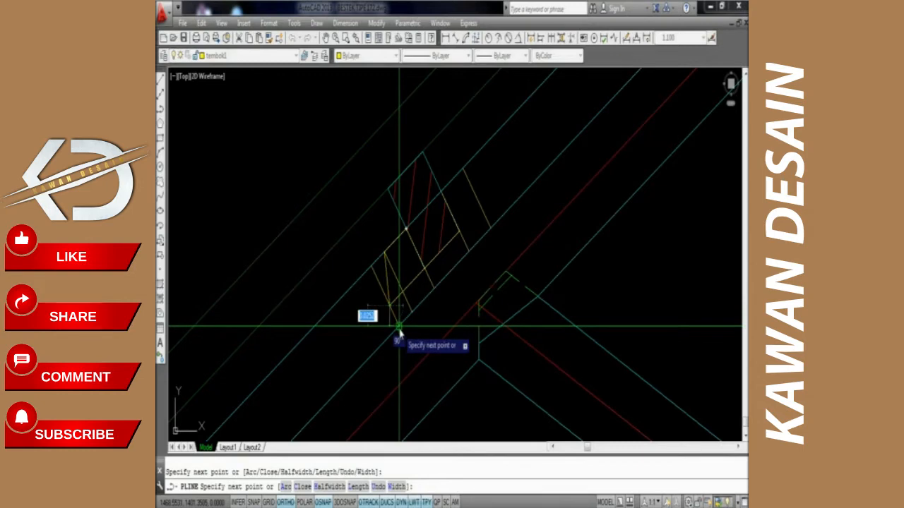
pyautogui.click(399, 328)
pyautogui.click(490, 251)
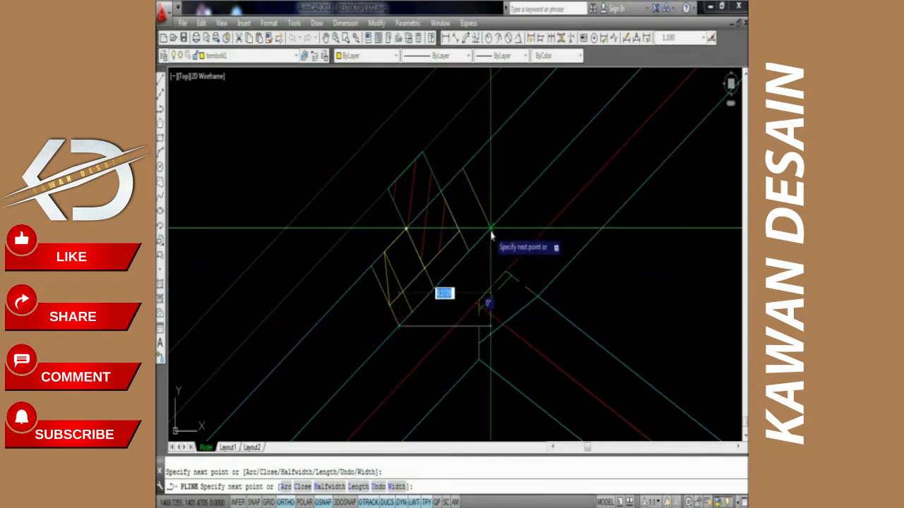
pyautogui.click(491, 228)
pyautogui.press('Return')
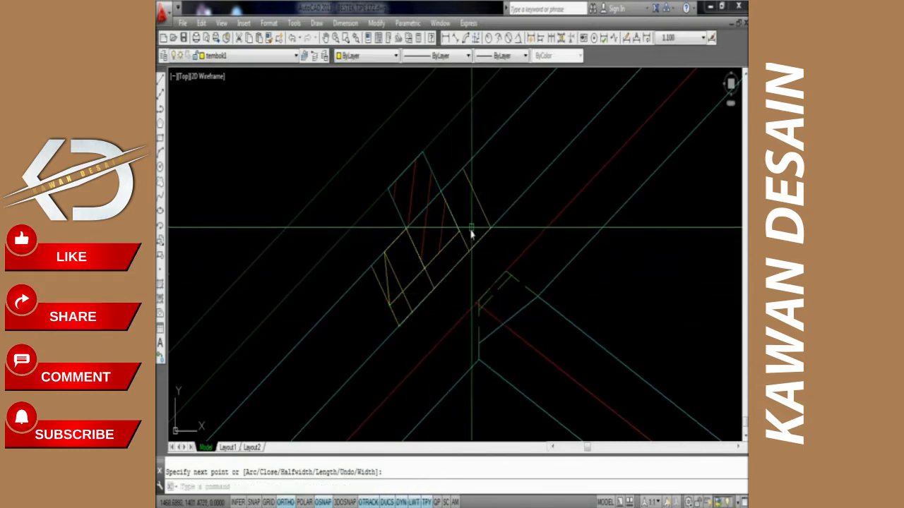
pyautogui.press('Return')
pyautogui.click(471, 229)
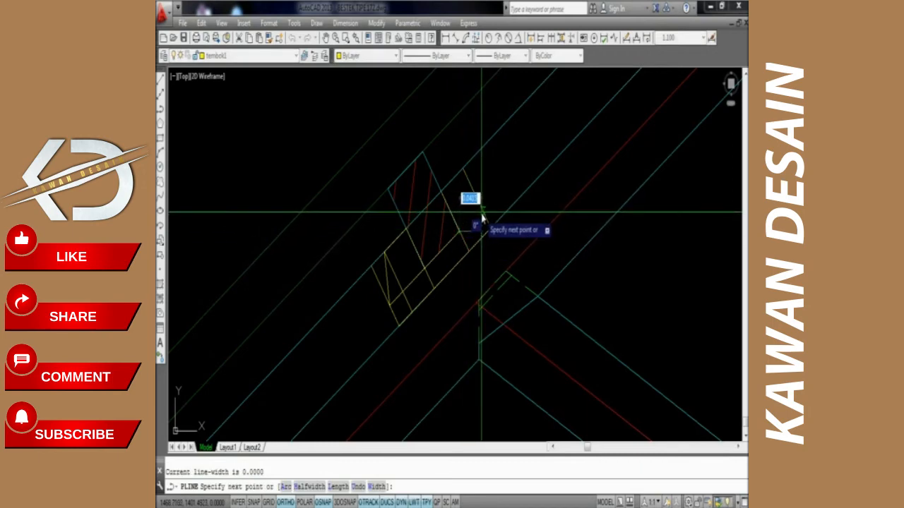
pyautogui.press('Return')
# Move the line under the purlin up the slope so that its lower end meets the purlin's upslope bottom corner
pyautogui.write('m')
pyautogui.press('Return')
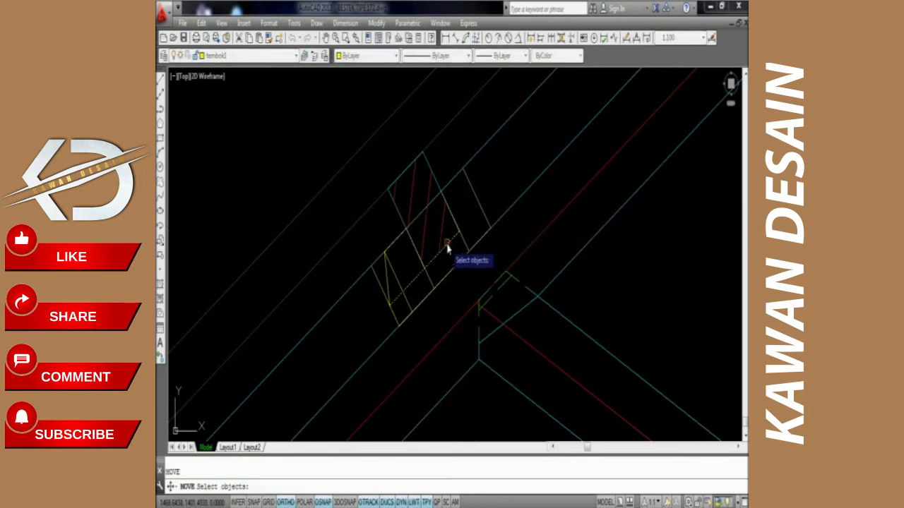
pyautogui.press('Return')
pyautogui.click(390, 305)
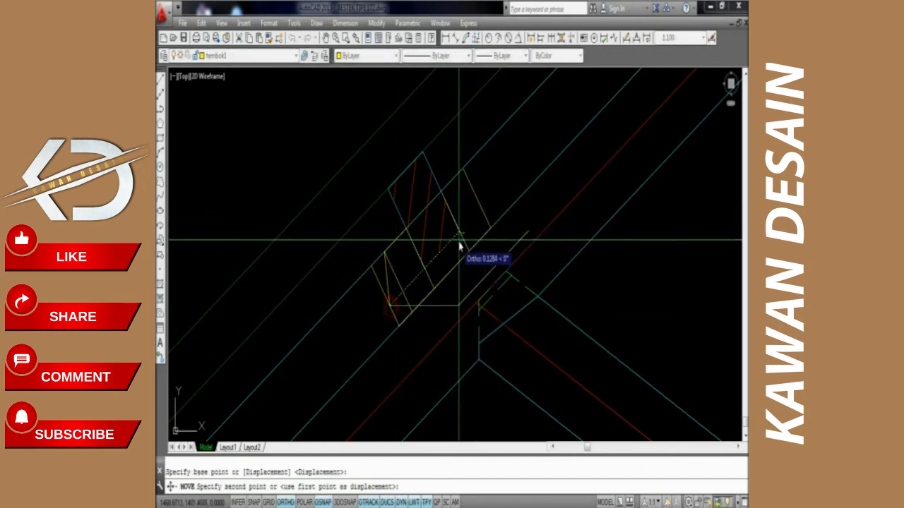
pyautogui.click(459, 232)
pyautogui.press('Return')
pyautogui.press('Escape')
# Erase the leftover short construction lines of the purlin support
pyautogui.click(382, 290)
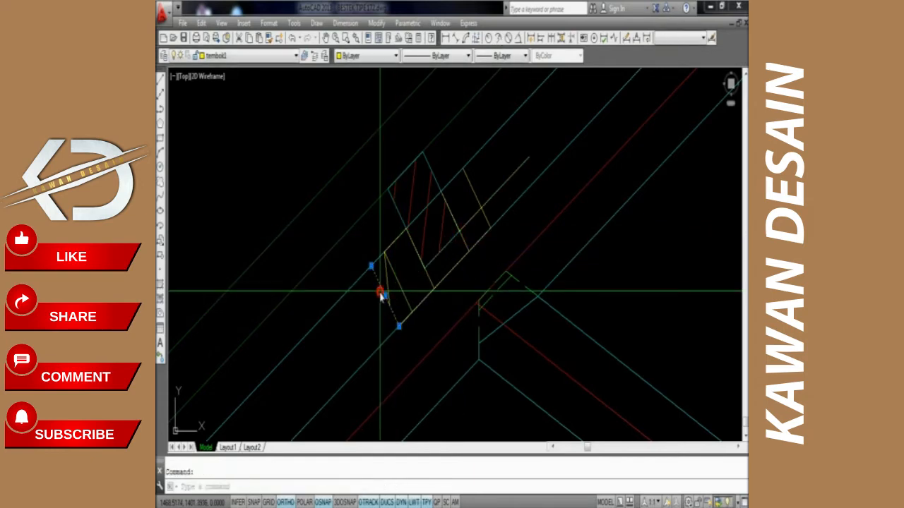
pyautogui.press('Delete')
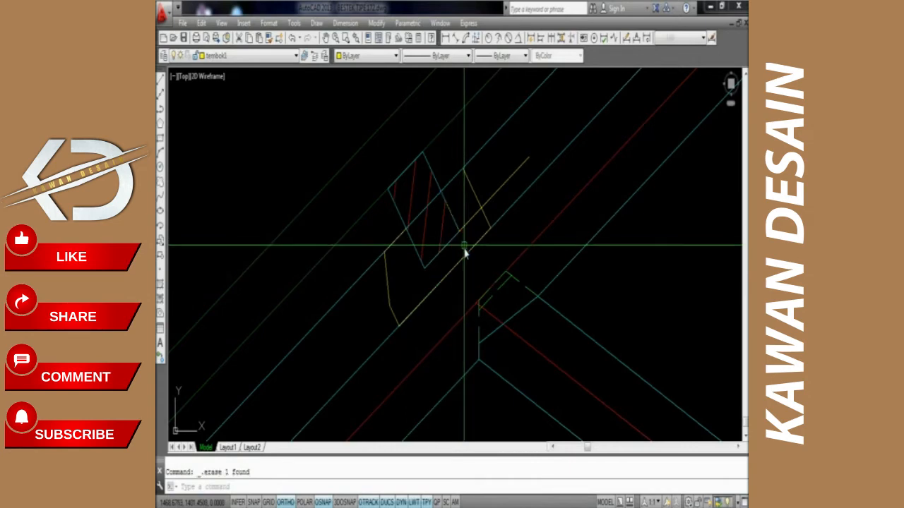
pyautogui.press('Delete')
# Fillet the upslope support's top line with its end line and match the purlin and support outlines to the thin roof line
pyautogui.write('f')
pyautogui.press('Return')
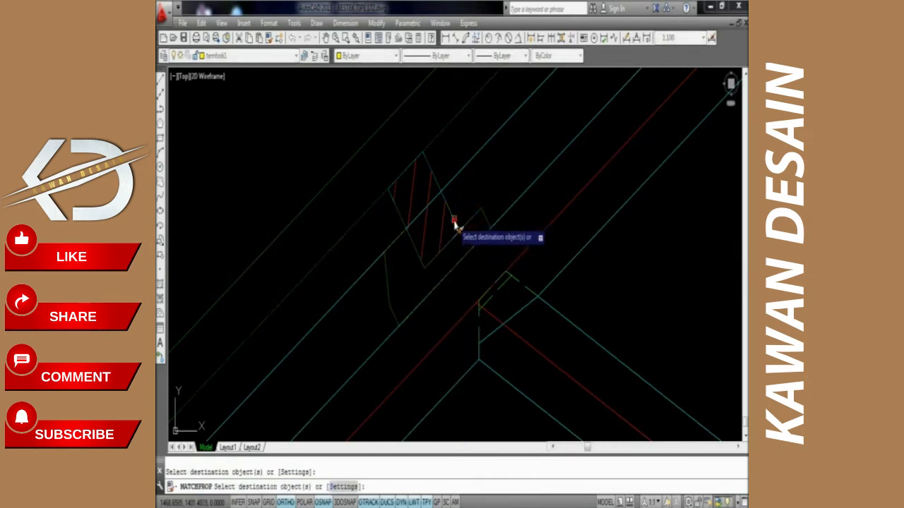
pyautogui.press('Return')
# Delete the copied line that runs through the purlin parallel to the rafter
pyautogui.click(469, 185)
pyautogui.click(461, 168)
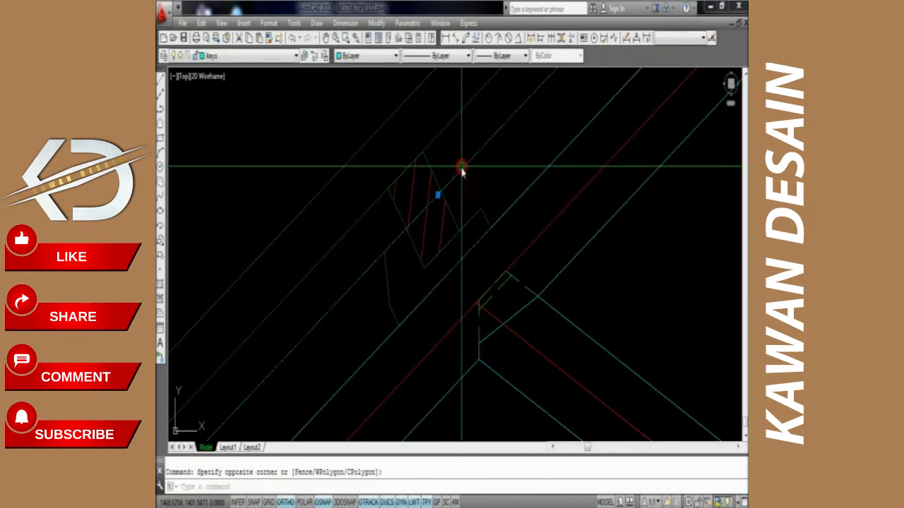
pyautogui.press('Delete')
# Draw a 0.02 by 0.2 upright rectangle for a roof tile in the free area outside the eaves
pyautogui.scroll(-5, 462, 233)
pyautogui.moveTo(462, 260); pyautogui.dragTo(414, 312, button='middle')
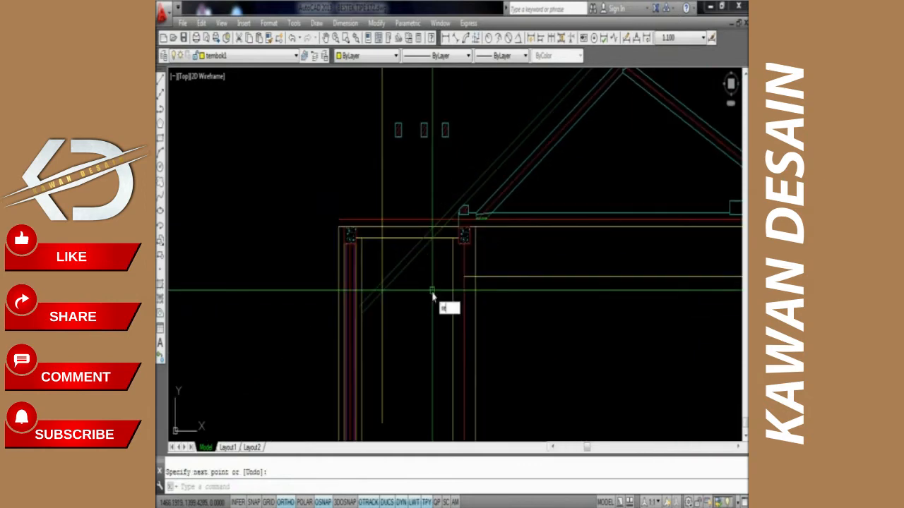
pyautogui.write('c')
pyautogui.press('Return')
pyautogui.click(321, 182)
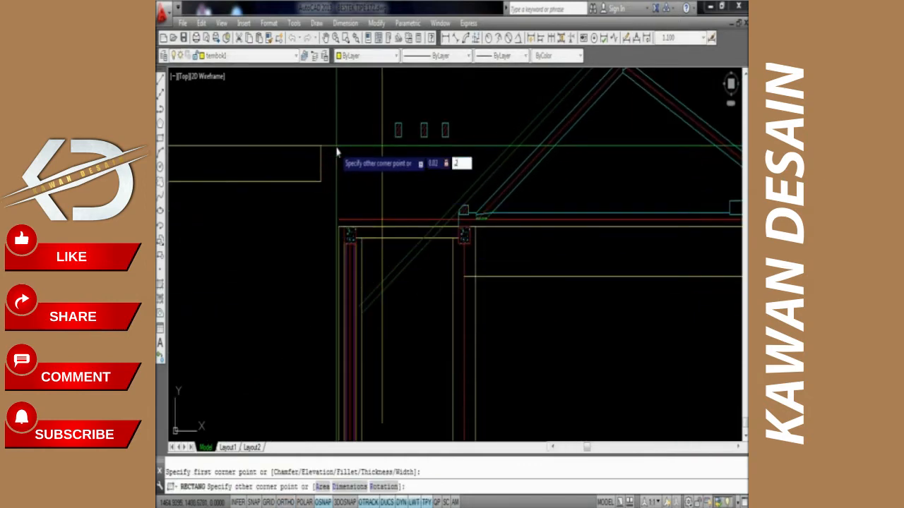
pyautogui.press('Return')
# Hatch the inside of the narrow tile rectangle
pyautogui.scroll(3, 333, 166)
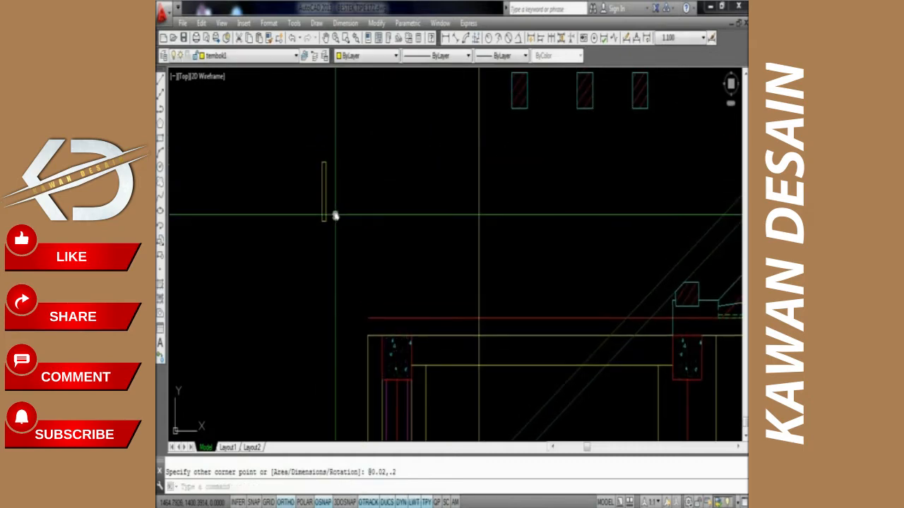
pyautogui.write('h')
pyautogui.press('Return')
pyautogui.click(365, 42)
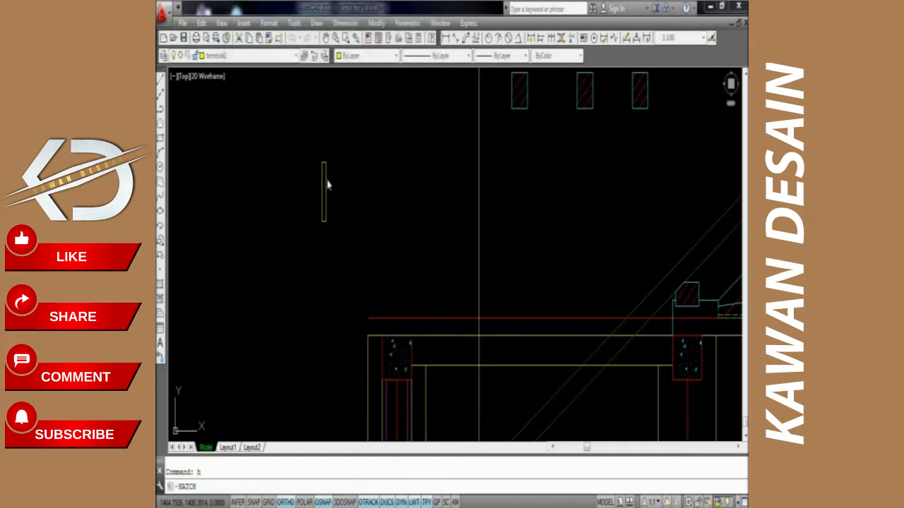
pyautogui.click(325, 187)
pyautogui.press('Return')
pyautogui.press('Return')
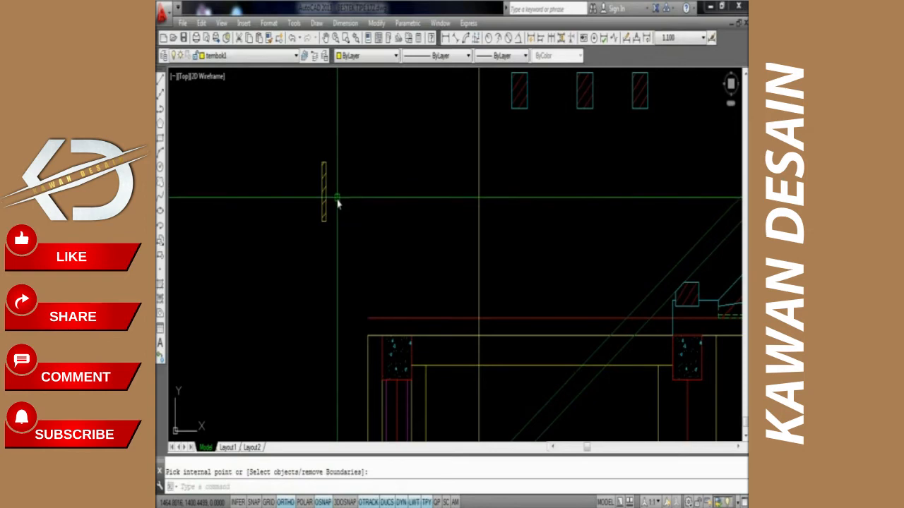
# Copy the hatched tile rectangle downward beside the original so that the two tiles overlap
pyautogui.write('co')
pyautogui.press('Return')
pyautogui.click(335, 234)
pyautogui.click(311, 200)
pyautogui.press('Return')
pyautogui.click(322, 162)
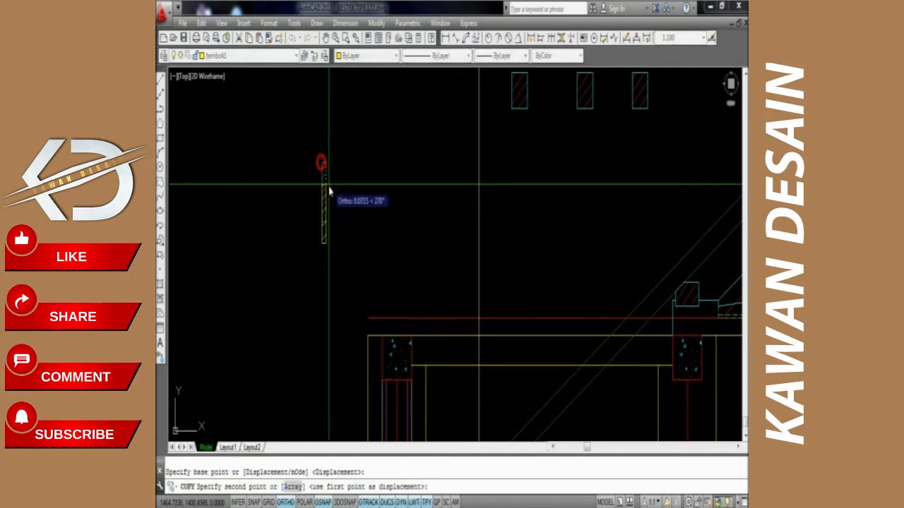
pyautogui.press('Return')
# Rotate the two overlapping tiles by 35 degrees
pyautogui.scroll(-3, 359, 195)
pyautogui.moveTo(359, 206); pyautogui.dragTo(332, 252, button='middle')
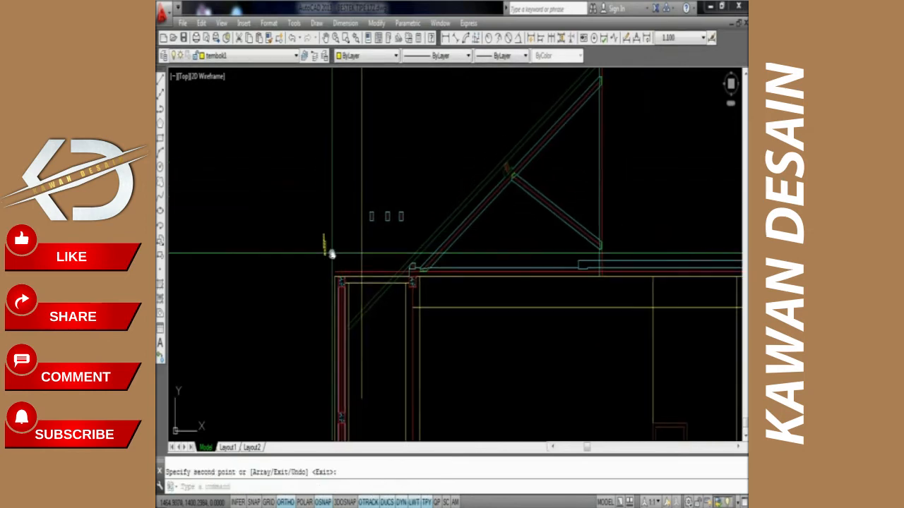
pyautogui.scroll(2, 332, 252)
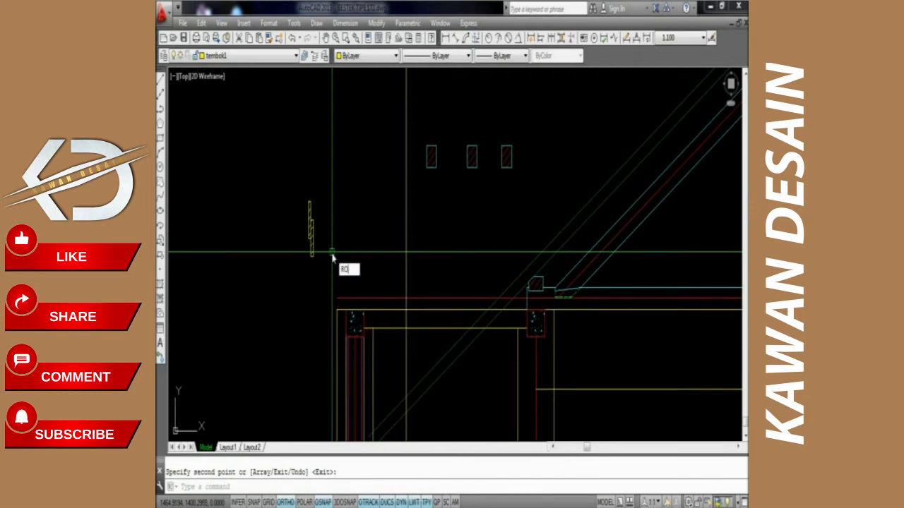
pyautogui.press('Return')
pyautogui.click(332, 252)
pyautogui.click(297, 175)
pyautogui.click(335, 207)
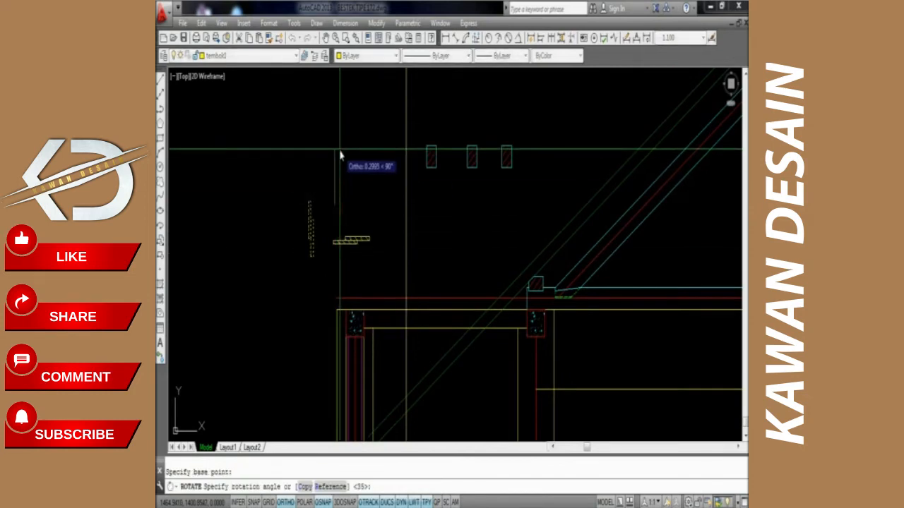
pyautogui.write('35')
pyautogui.press('Return')
# Match the outlines of both tiles to the properties of the thin sloping roof line
pyautogui.write('m')
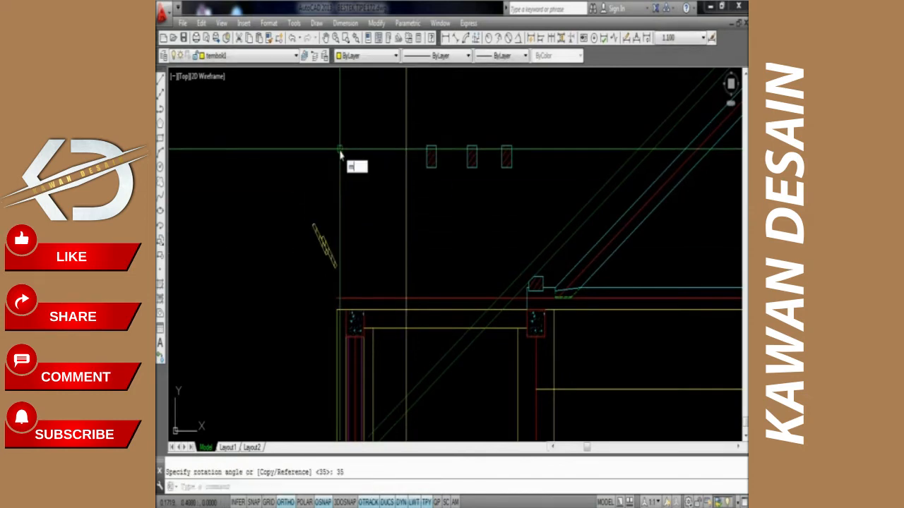
pyautogui.write('a')
pyautogui.press('Return')
pyautogui.scroll(4, 428, 162)
pyautogui.scroll(-5, 428, 161)
pyautogui.scroll(3, 401, 185)
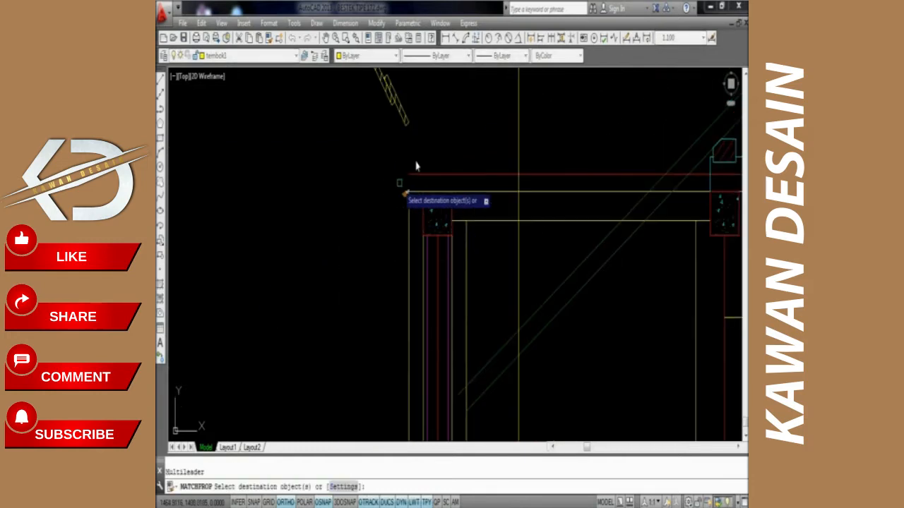
pyautogui.moveTo(411, 137); pyautogui.dragTo(387, 203, button='middle')
pyautogui.press('Escape')
pyautogui.press('Return')
pyautogui.click(541, 344)
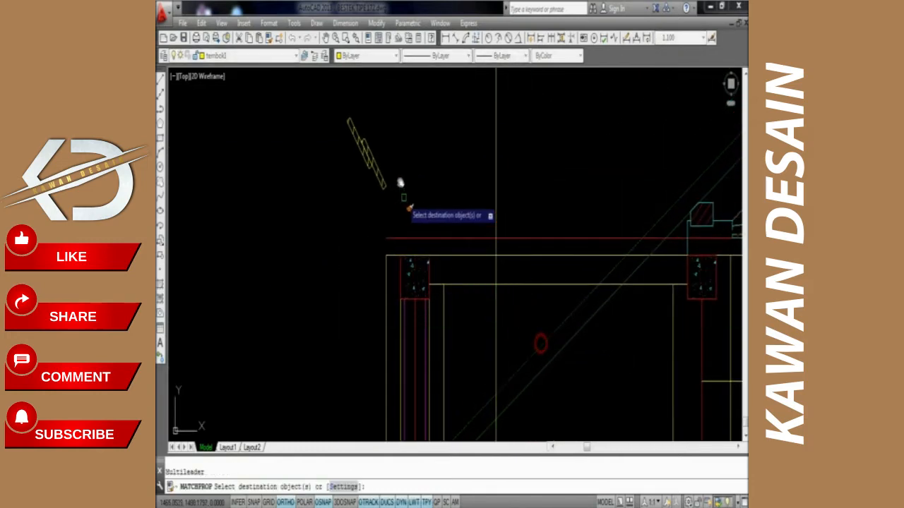
pyautogui.scroll(2, 403, 192)
pyautogui.press('Return')
pyautogui.scroll(2, 345, 145)
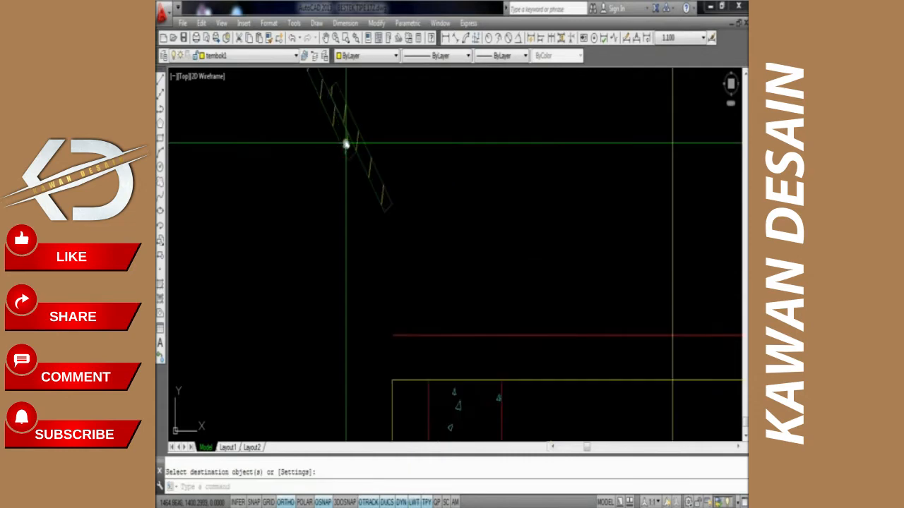
# Put the hatches of both tiles on the arsiran2 layer
pyautogui.click(346, 144)
pyautogui.click(358, 135)
pyautogui.click(281, 56)
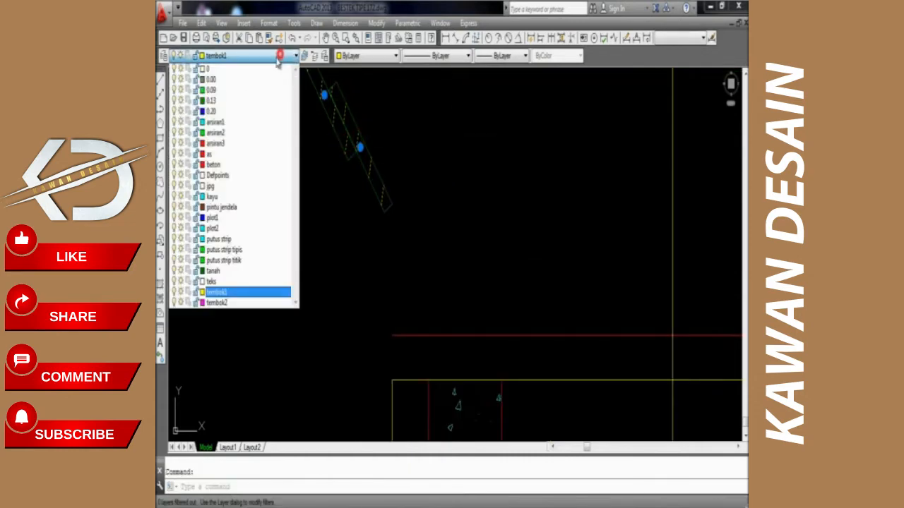
pyautogui.click(215, 132)
pyautogui.press('Escape')
# Copy the tile pair from the lower tile's upper corner to where the lower roof line crosses the vertical line at the eaves
pyautogui.scroll(3, 355, 184)
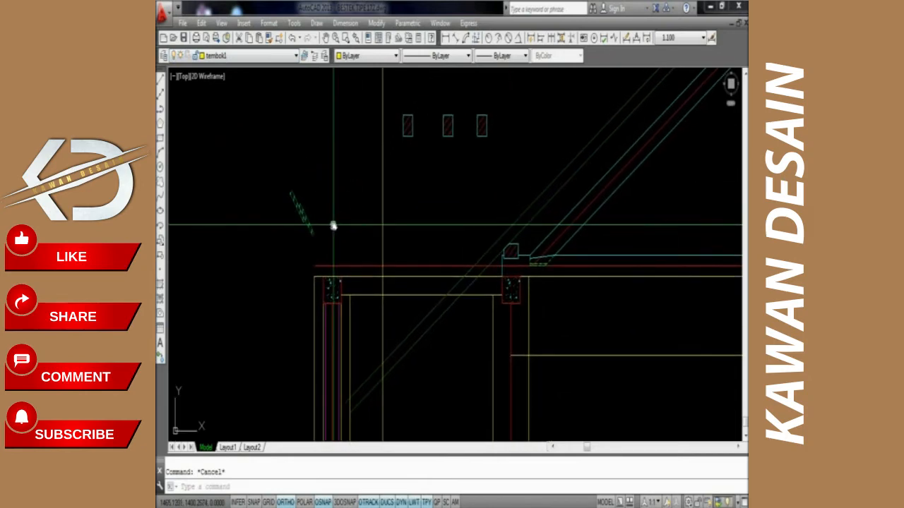
pyautogui.write('co')
pyautogui.press('Return')
pyautogui.scroll(3, 326, 226)
pyautogui.click(320, 226)
pyautogui.click(228, 152)
pyautogui.press('Return')
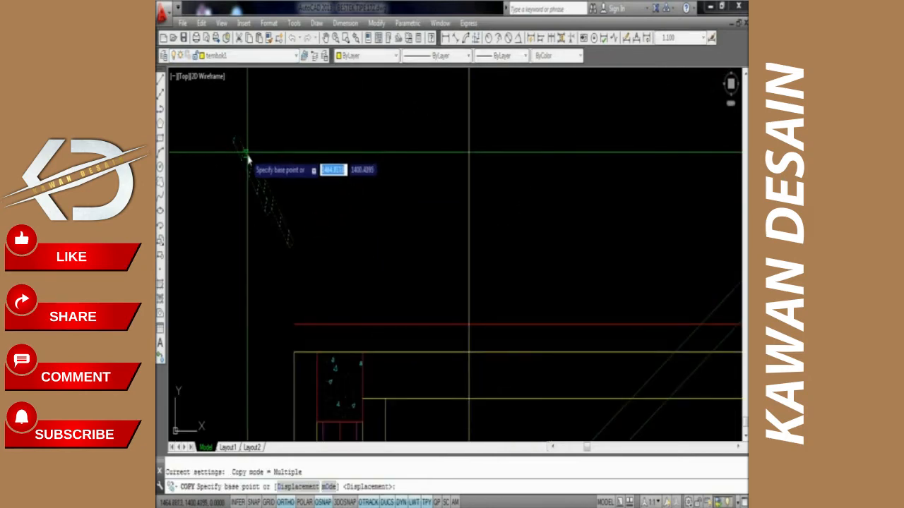
pyautogui.click(246, 154)
pyautogui.scroll(-4, 369, 184)
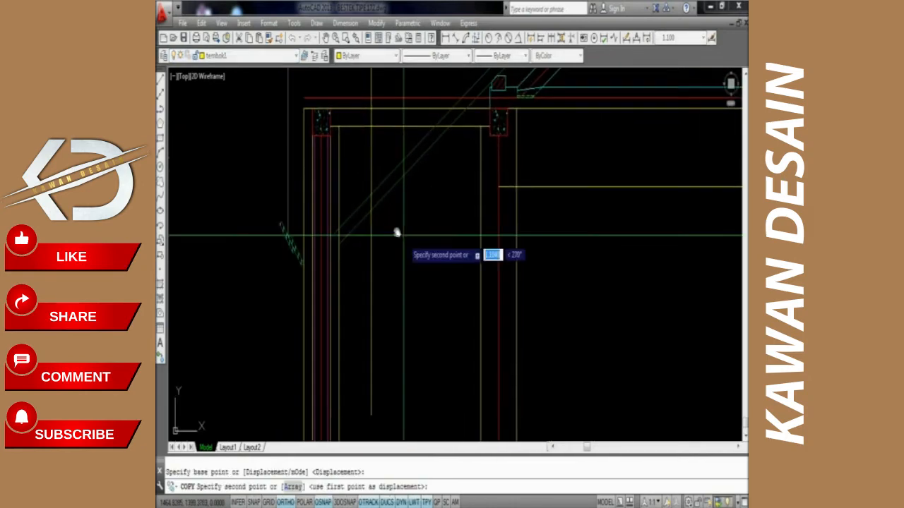
pyautogui.click(372, 210)
pyautogui.press('Escape')
# Align the UCS to the lower sloping roof line using the Object option
pyautogui.scroll(3, 407, 222)
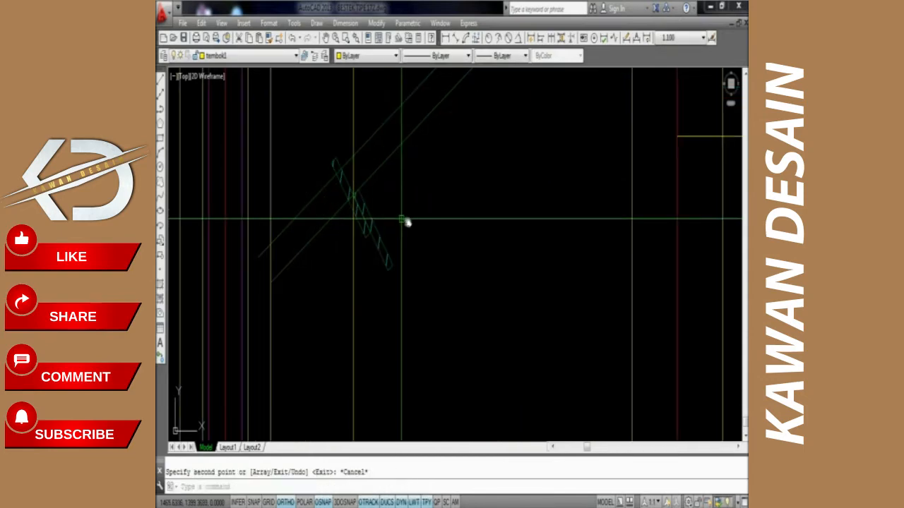
pyautogui.scroll(-3, 377, 276)
pyautogui.moveTo(367, 330); pyautogui.dragTo(368, 330, button='middle')
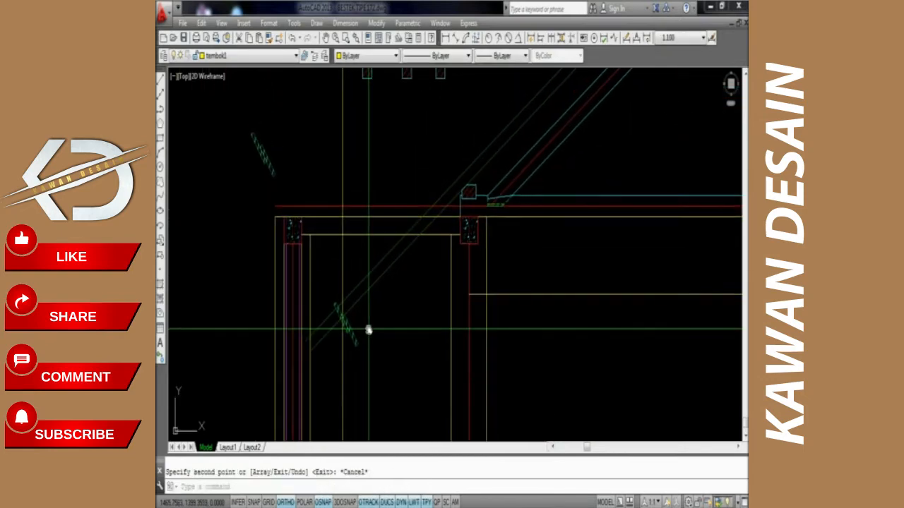
pyautogui.write('ucs')
pyautogui.press('Return')
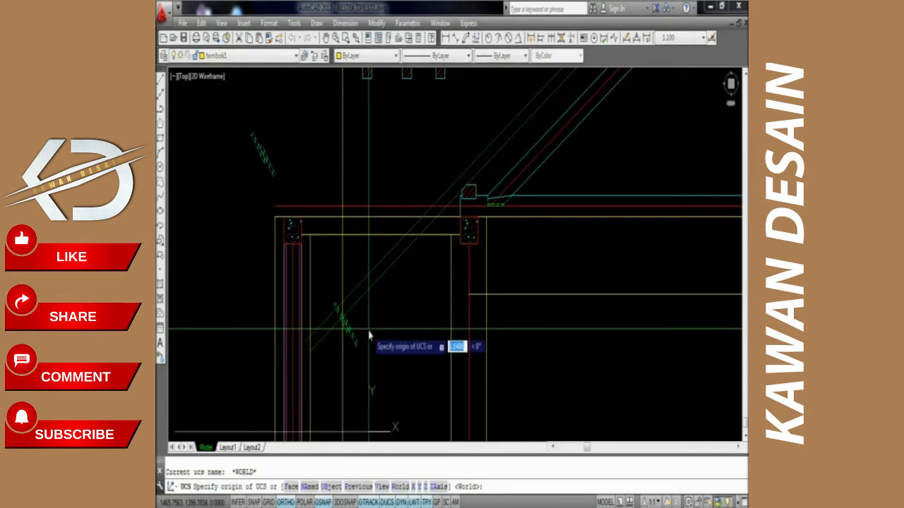
pyautogui.write('ob')
pyautogui.press('Return')
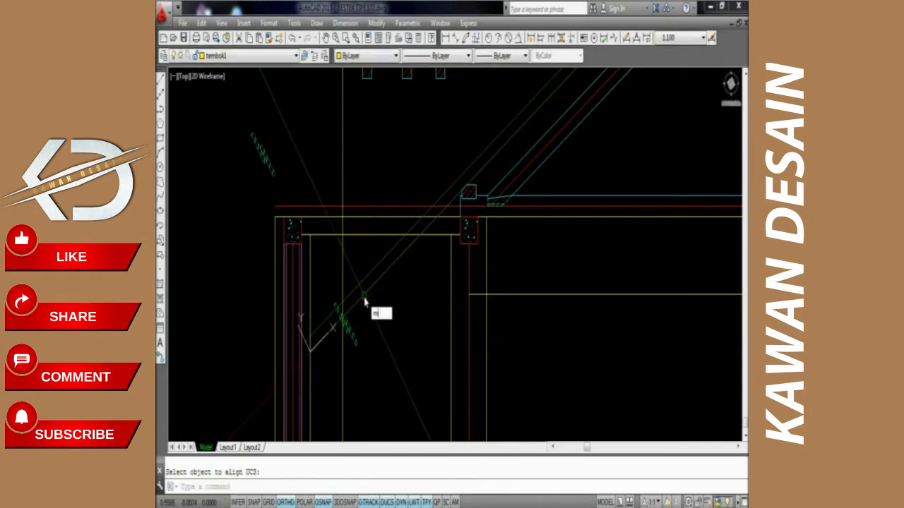
# Move the tile pair from the eaves up along the roof slope to just before the wall plate
pyautogui.press('Return')
pyautogui.click(327, 276)
pyautogui.click(368, 369)
pyautogui.press('Return')
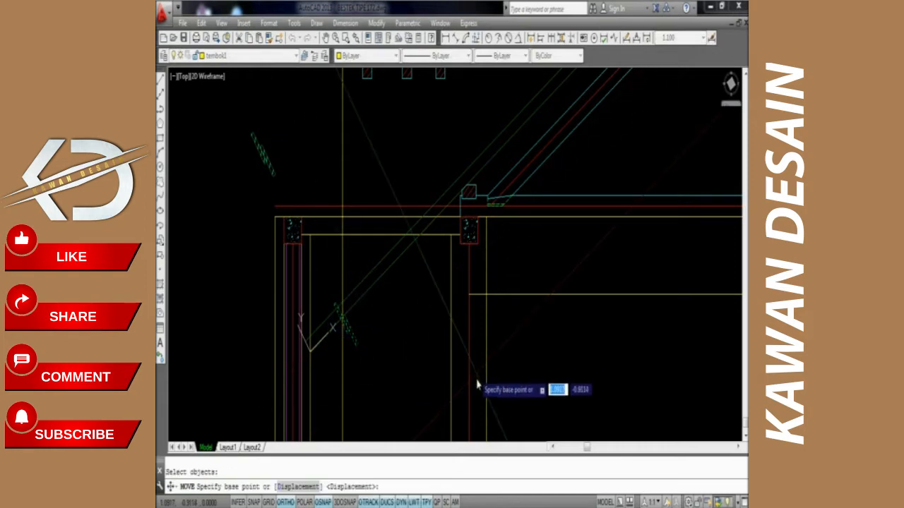
pyautogui.click(488, 401)
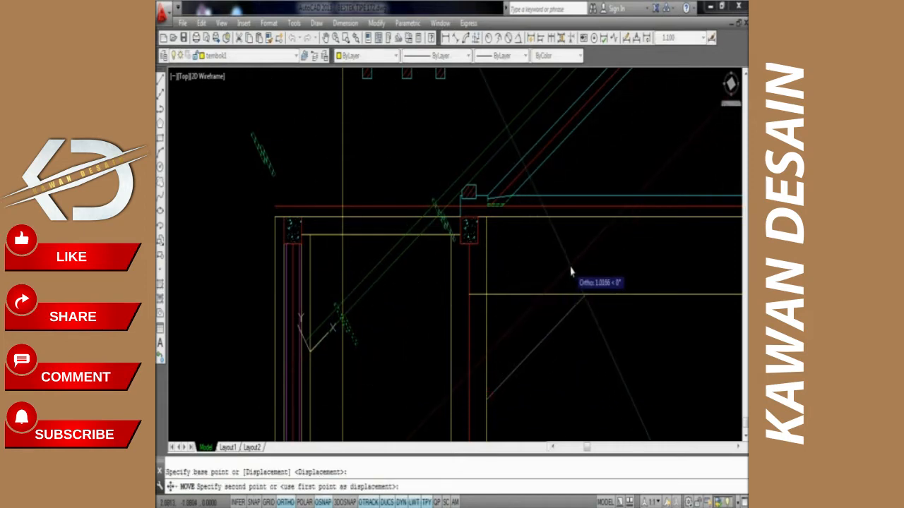
pyautogui.moveTo(562, 268); pyautogui.dragTo(529, 297, button='middle')
pyautogui.scroll(2, 529, 297)
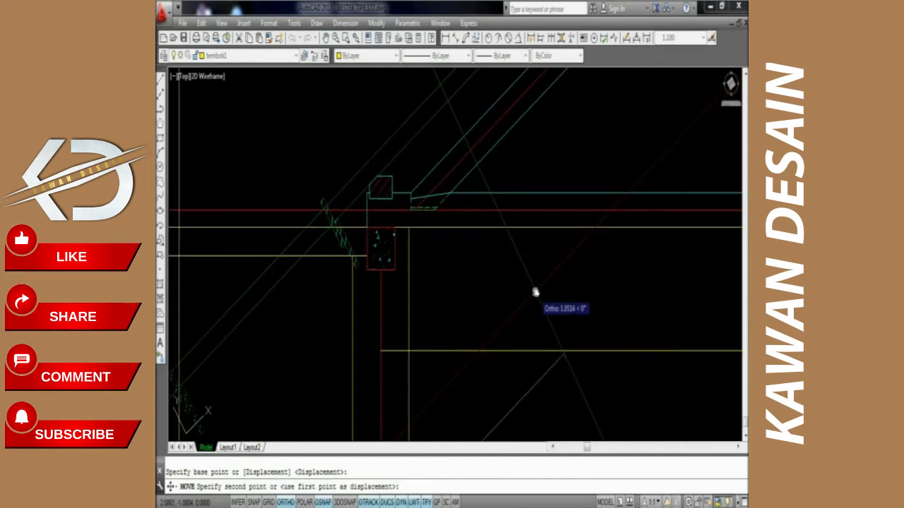
# Erase one tile of the pair near the wall plate, together with its hatch, leaving a single tile
pyautogui.click(334, 303)
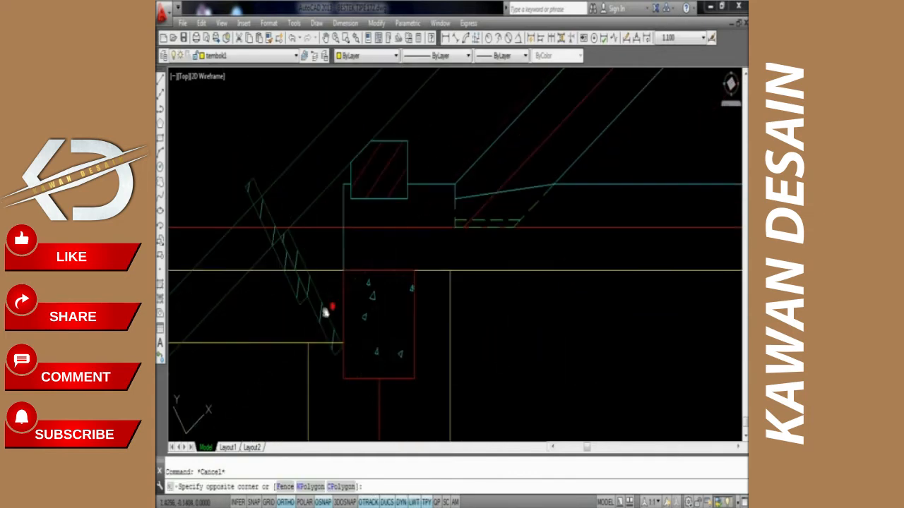
pyautogui.click(315, 319)
pyautogui.press('Delete')
pyautogui.scroll(-4, 399, 292)
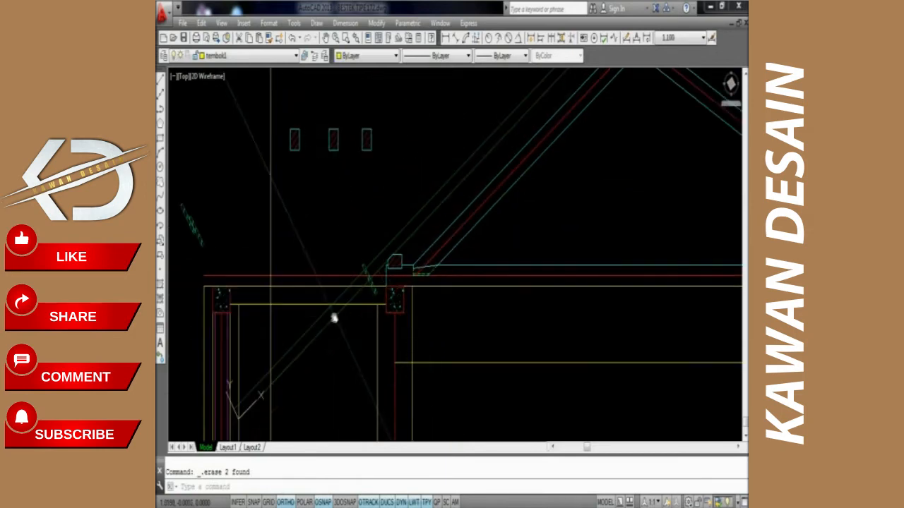
# Copy the original tile pair by the lower tile's upper corner to where the lower roof line crosses the vertical line at the eaves
pyautogui.moveTo(334, 319); pyautogui.dragTo(359, 304, button='middle')
pyautogui.press('Return')
pyautogui.click(235, 226)
pyautogui.click(192, 183)
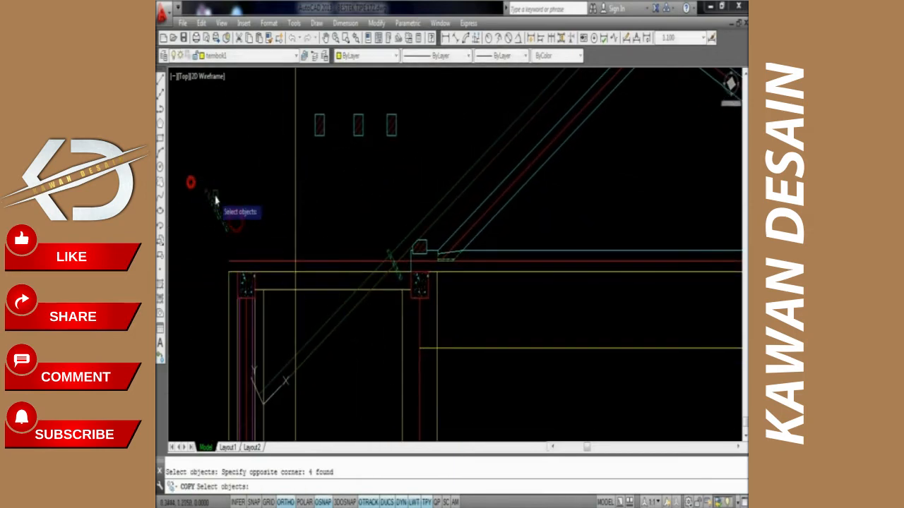
pyautogui.scroll(4, 215, 195)
pyautogui.press('Return')
pyautogui.click(210, 223)
pyautogui.scroll(-3, 278, 202)
pyautogui.scroll(2, 307, 264)
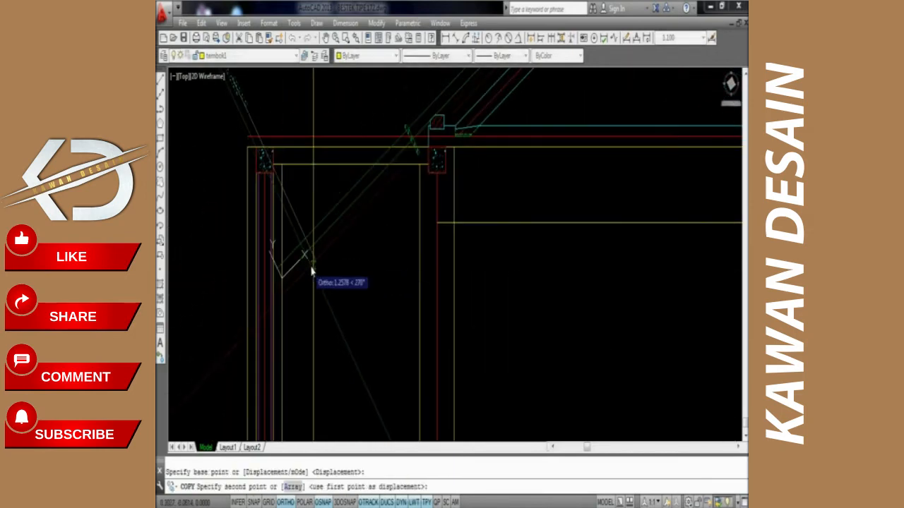
pyautogui.scroll(3, 314, 248)
pyautogui.click(358, 283)
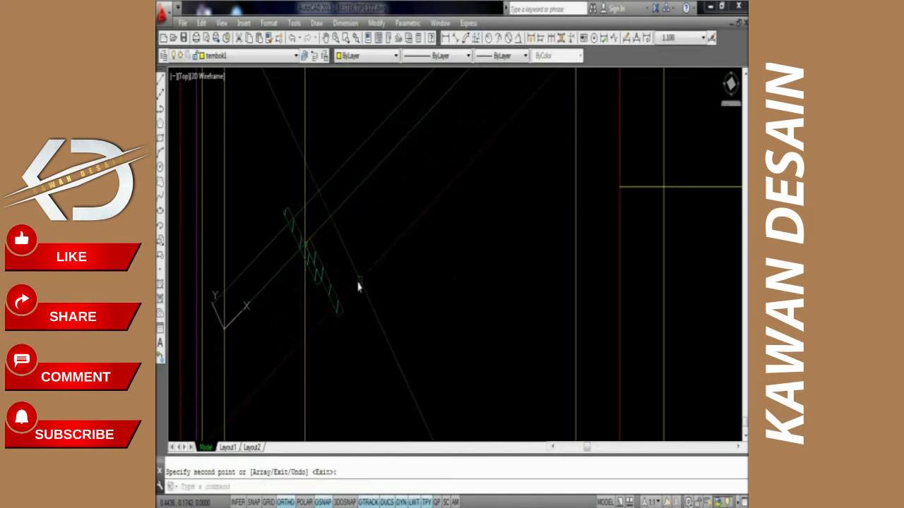
pyautogui.click(353, 294)
pyautogui.click(329, 276)
pyautogui.press('Return')
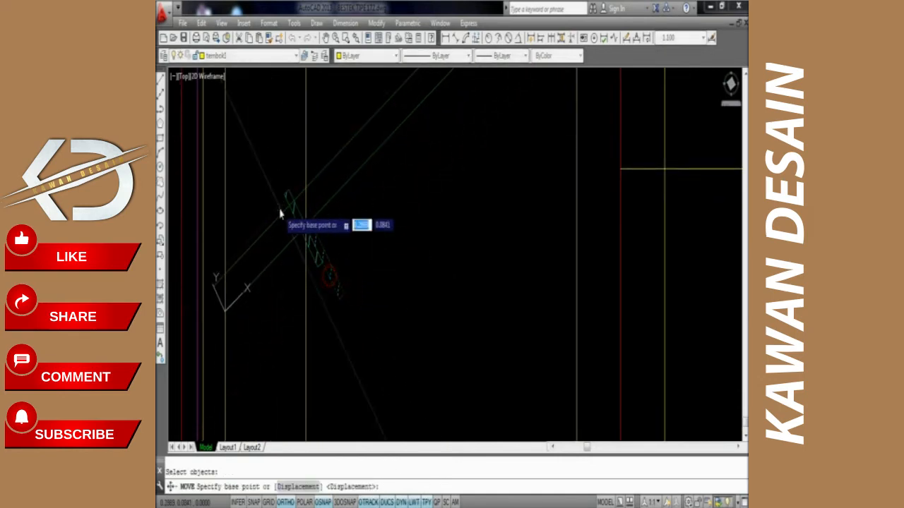
pyautogui.press('Escape')
# Move the eaves tile pair along the slope to where the upper roof line meets the vertical line
pyautogui.press('Return')
pyautogui.click(353, 290)
pyautogui.click(324, 260)
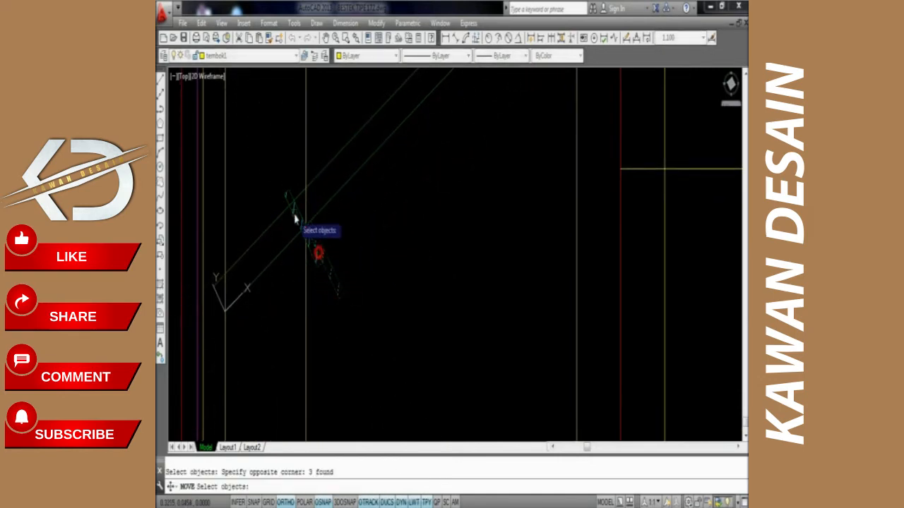
pyautogui.scroll(4, 294, 211)
pyautogui.press('Return')
pyautogui.click(290, 187)
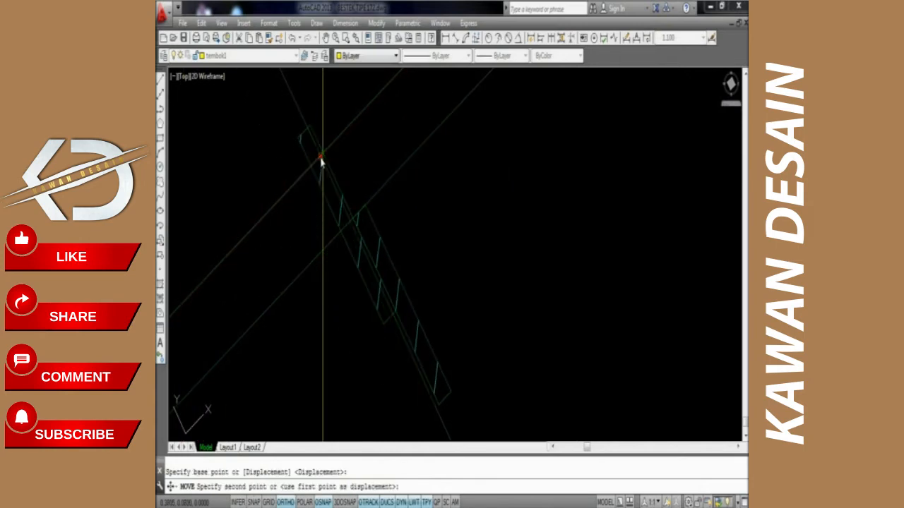
pyautogui.scroll(-4, 332, 219)
pyautogui.moveTo(326, 231); pyautogui.dragTo(343, 287, button='middle')
pyautogui.write('t')
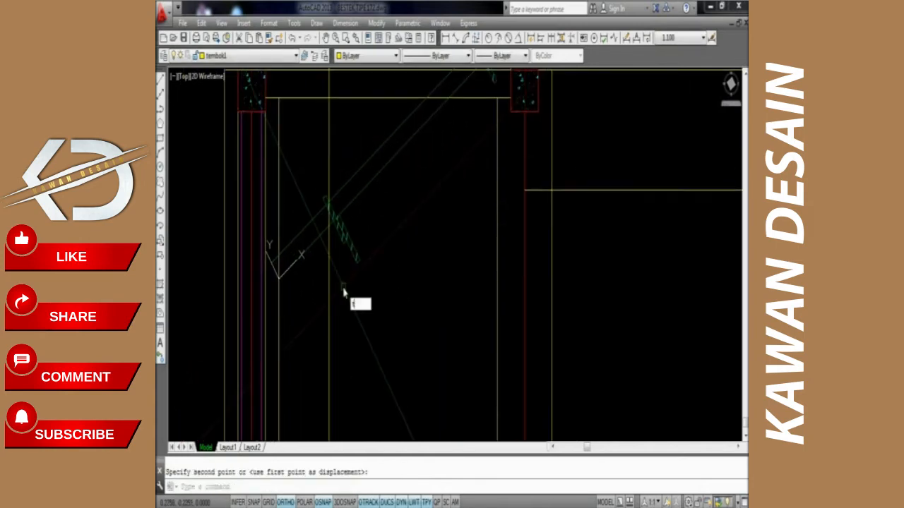
pyautogui.write('s or')
pyautogui.press('Return')
pyautogui.rightClick(347, 186)
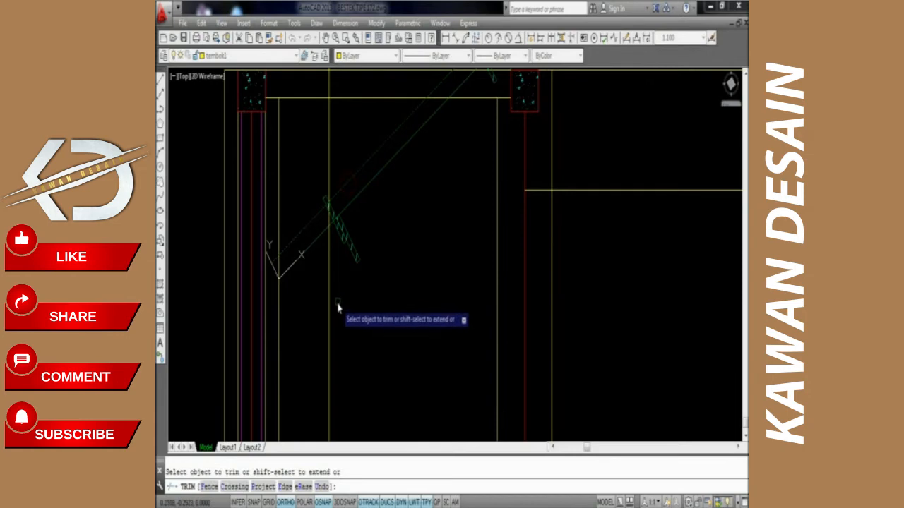
pyautogui.click(337, 304)
pyautogui.press('Escape')
# Trim the vertical line and both sloping roof line ends beyond the tile pair at the eaves
pyautogui.press('Return')
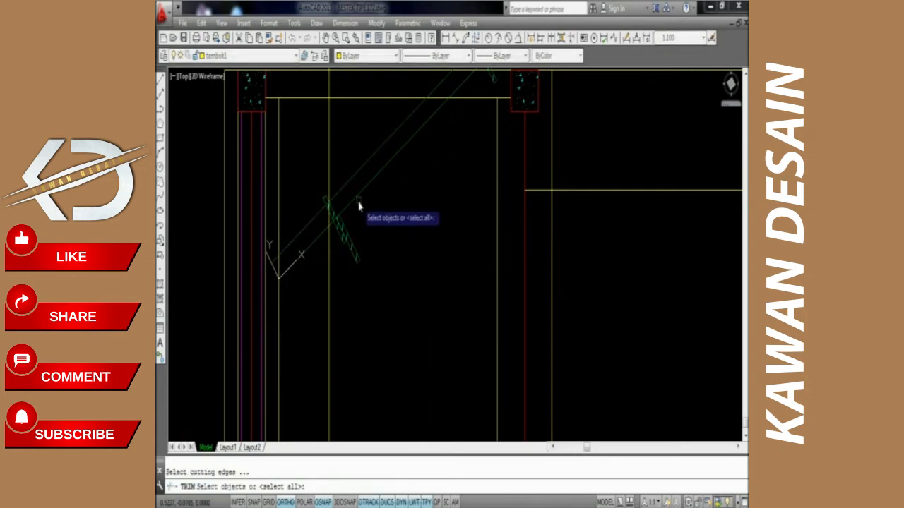
pyautogui.scroll(4, 359, 205)
pyautogui.click(333, 208)
pyautogui.rightClick(322, 314)
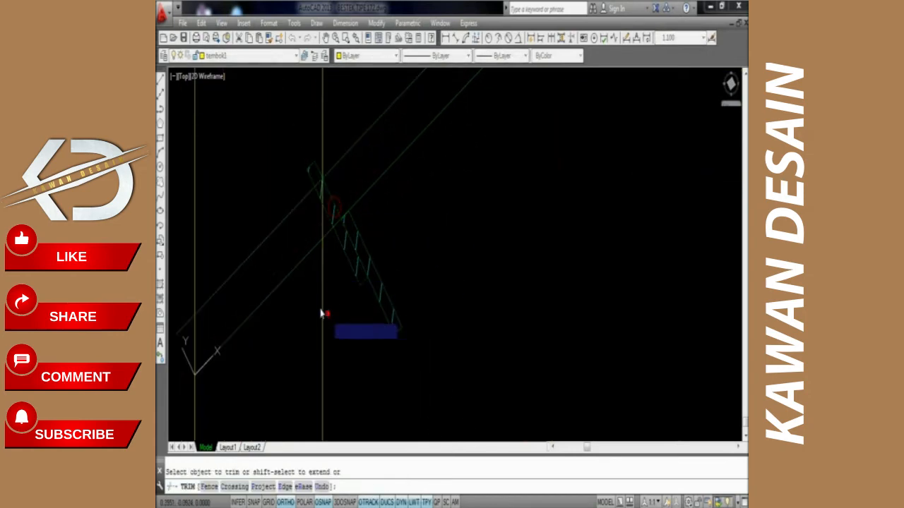
pyautogui.click(300, 281)
pyautogui.scroll(2, 328, 230)
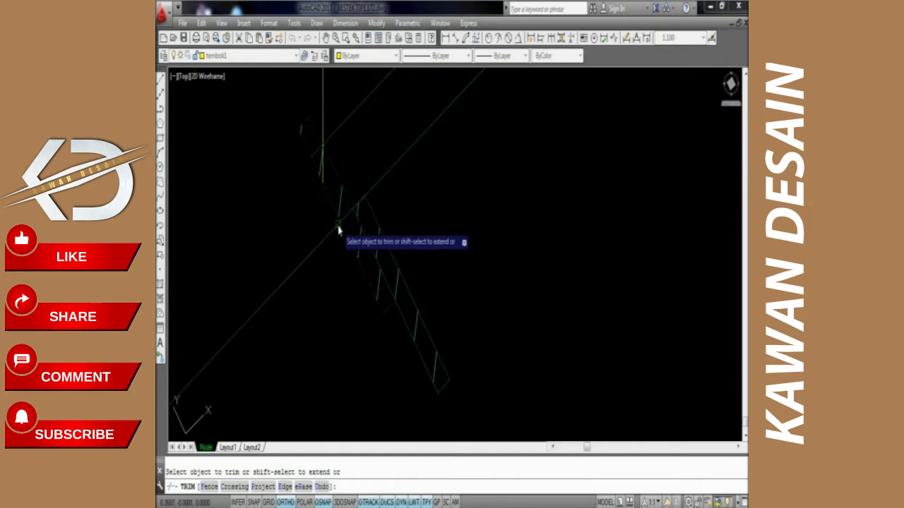
pyautogui.rightClick(314, 148)
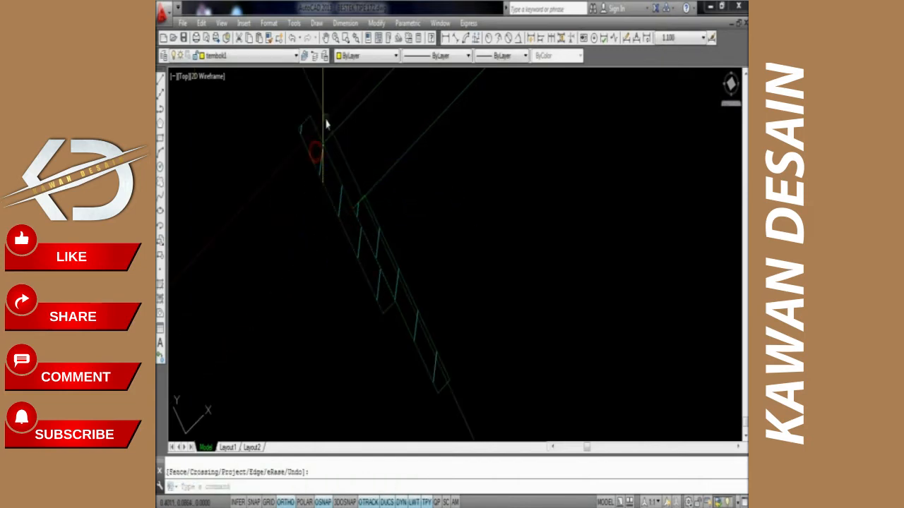
# Erase the remaining vertical guide line at the eaves tiles and return the UCS to World
pyautogui.click(325, 118)
pyautogui.click(320, 95)
pyautogui.scroll(6, 329, 120)
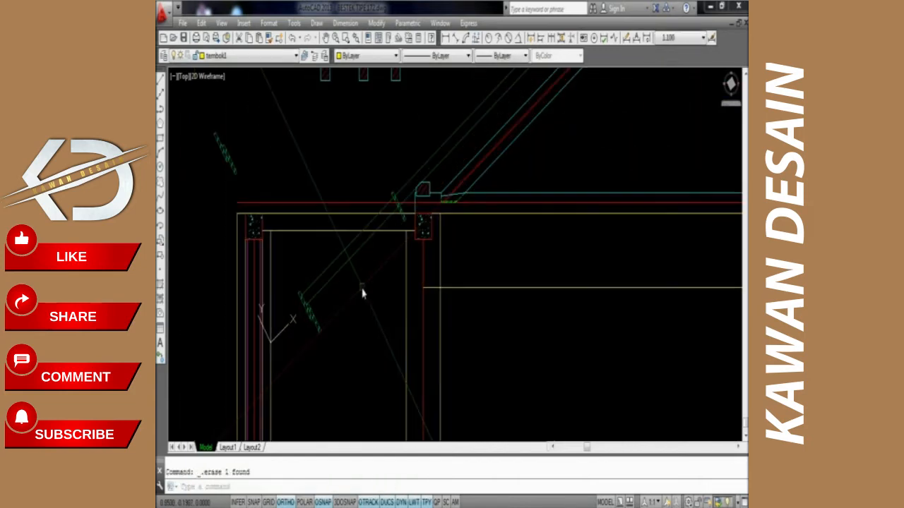
pyautogui.press('Escape')
# Erase the vertical timber line beside the wall plate and offset the lower sloping roof line downward by 0.02
pyautogui.click(394, 228)
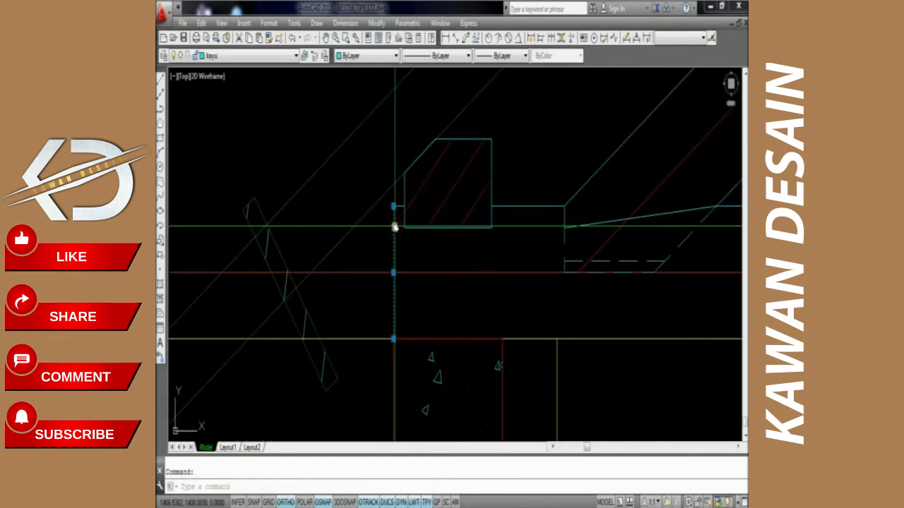
pyautogui.write('o')
pyautogui.press('Return')
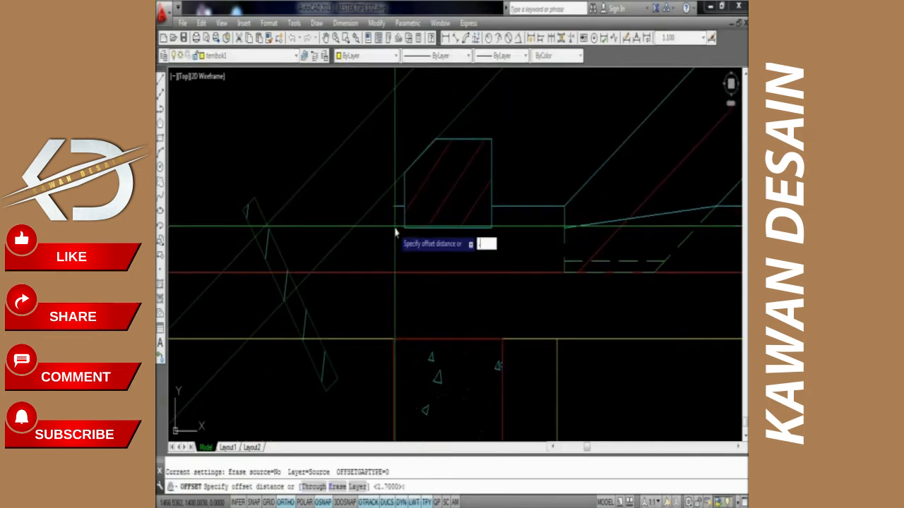
pyautogui.press('Return')
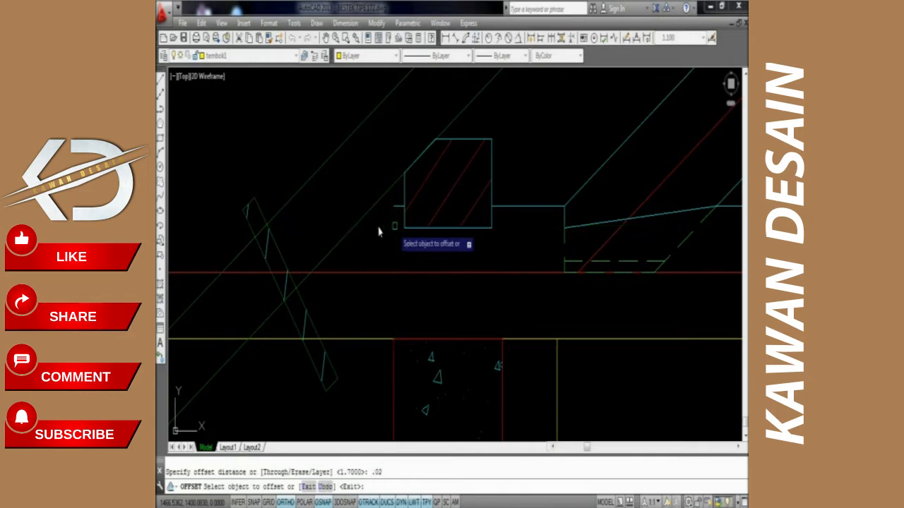
pyautogui.click(366, 221)
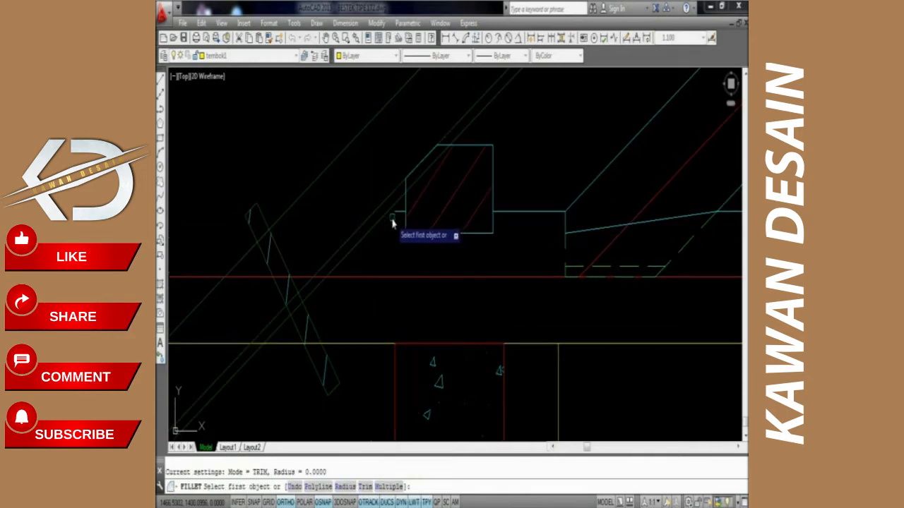
# Fillet the short horizontal timber line beside the wall plate to the offset roof line with zero radius
pyautogui.click(396, 210)
pyautogui.click(387, 216)
pyautogui.moveTo(380, 233); pyautogui.dragTo(383, 240, button='middle')
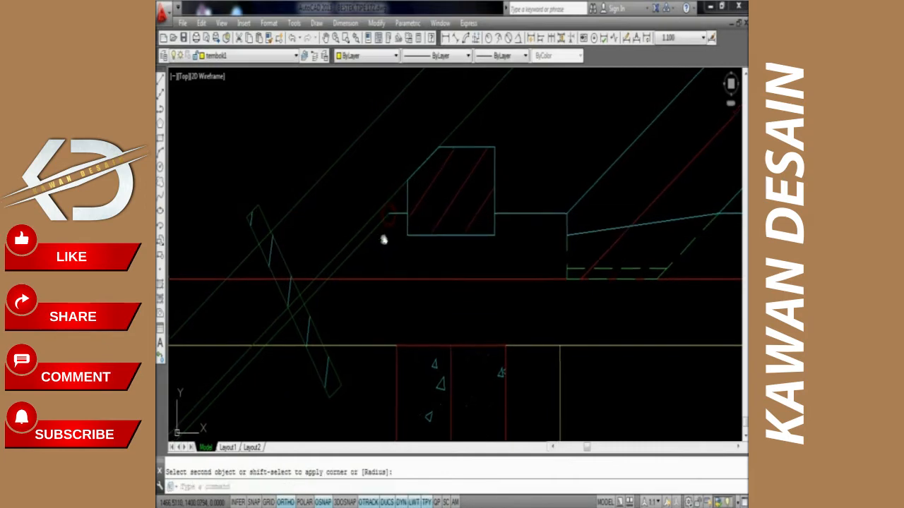
# Draw a vertical line from the concrete beam's outer upper corner up to the level of the short horizontal timber line
pyautogui.scroll(-2, 387, 242)
pyautogui.scroll(4, 393, 248)
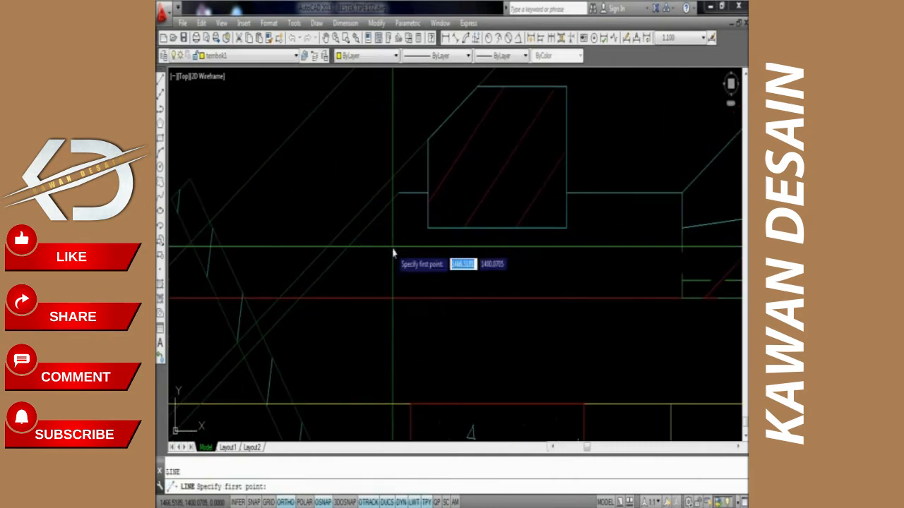
pyautogui.scroll(-4, 392, 248)
pyautogui.press('Escape')
pyautogui.moveTo(397, 297); pyautogui.dragTo(405, 212, button='middle')
pyautogui.scroll(-6, 424, 248)
pyautogui.scroll(2, 418, 260)
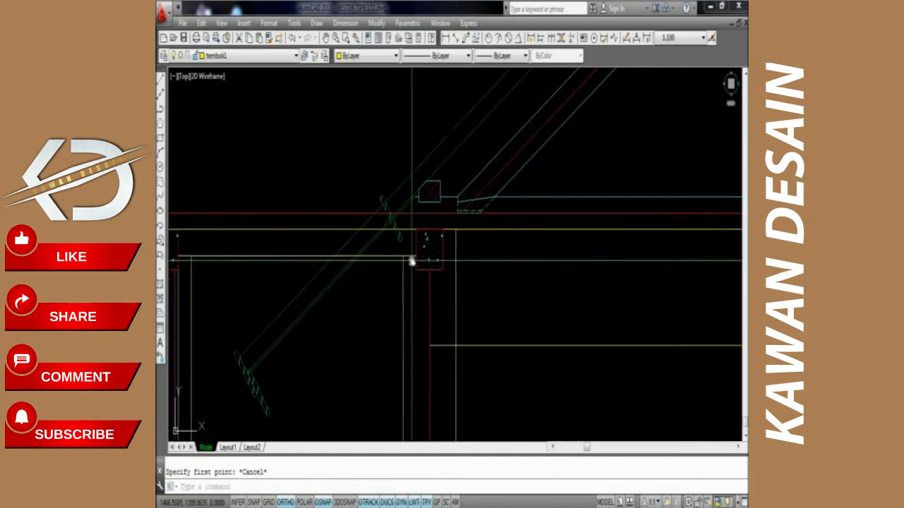
pyautogui.scroll(2, 411, 248)
pyautogui.press('space')
pyautogui.click(419, 220)
pyautogui.scroll(6, 419, 186)
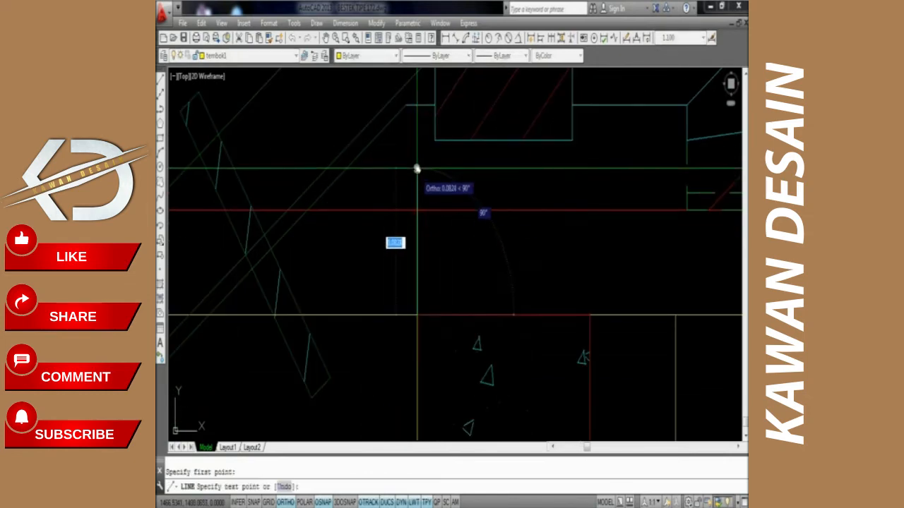
pyautogui.press('Escape')
# Move the new vertical line horizontally outward from the beam's edge, past the lower roof lines
pyautogui.write('m')
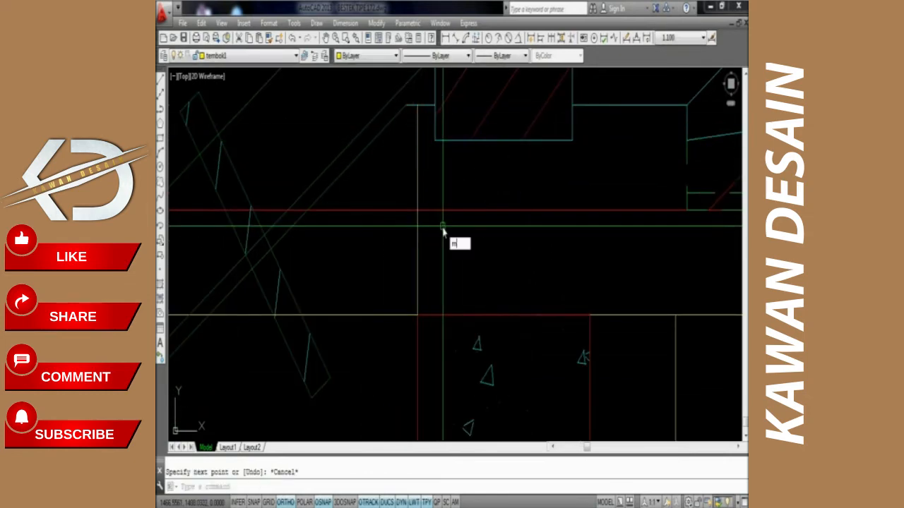
pyautogui.press('space')
pyautogui.click(442, 266)
pyautogui.click(398, 239)
pyautogui.press('space')
pyautogui.click(503, 263)
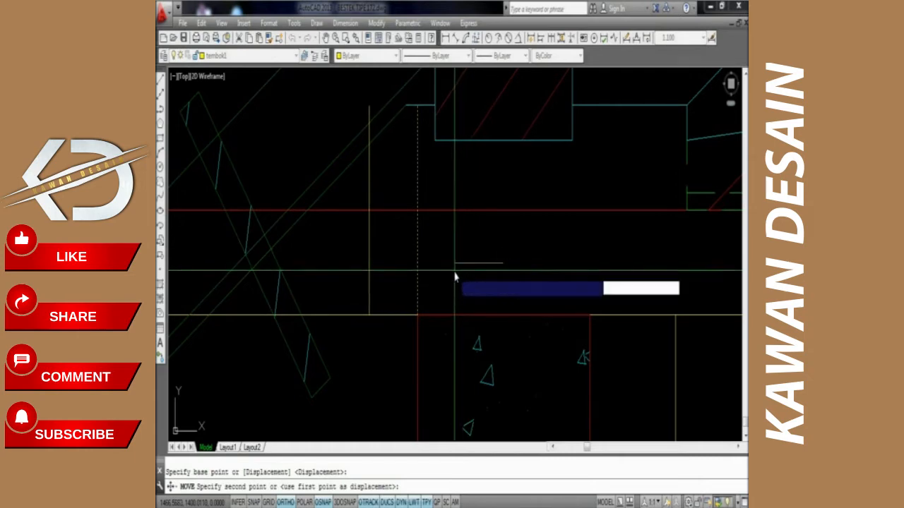
pyautogui.press('space')
pyautogui.press('space')
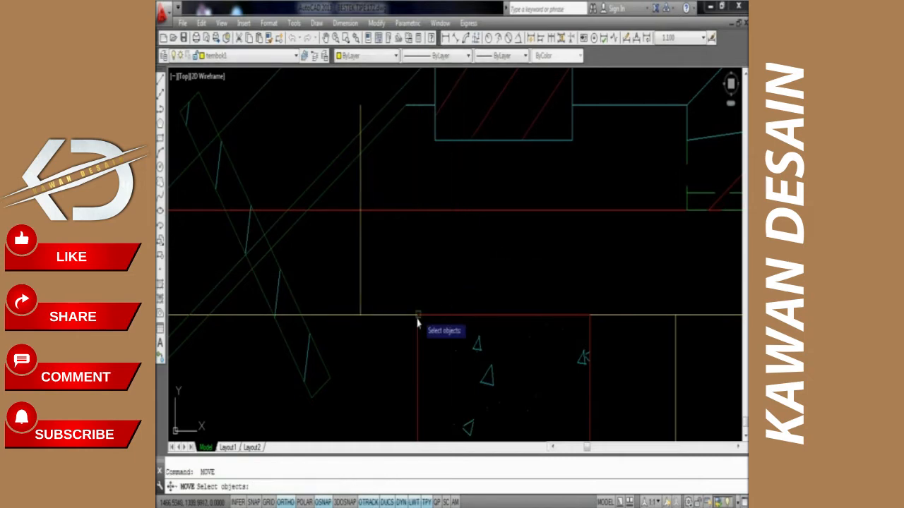
pyautogui.scroll(-6, 415, 325)
pyautogui.scroll(4, 403, 298)
pyautogui.press('Escape')
# Fillet the moved vertical line to the offset sloping line with zero radius
pyautogui.scroll(2, 403, 304)
pyautogui.write('f')
pyautogui.press('space')
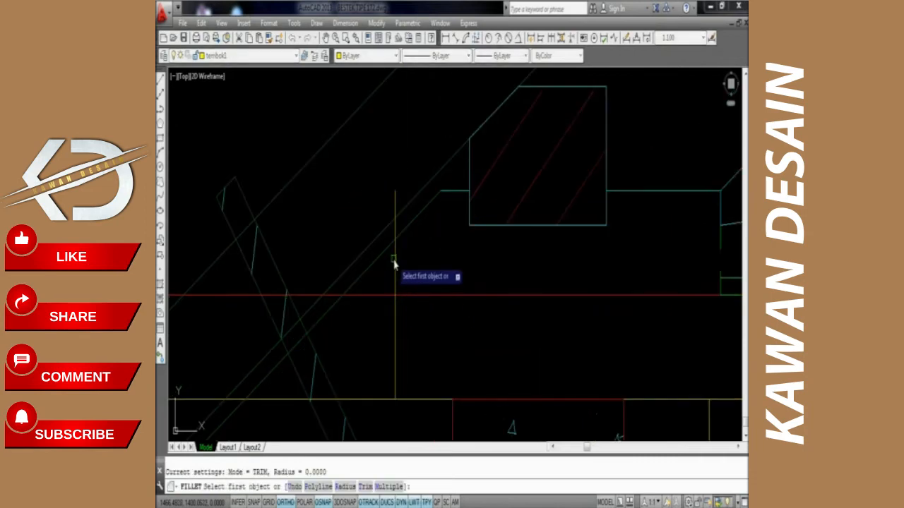
pyautogui.click(394, 259)
pyautogui.moveTo(410, 245); pyautogui.dragTo(410, 252, button='middle')
# Match the eaves outline's sloping and vertical lines to the properties of the short horizontal timber line beside the wall plate
pyautogui.write('ma')
pyautogui.press('space')
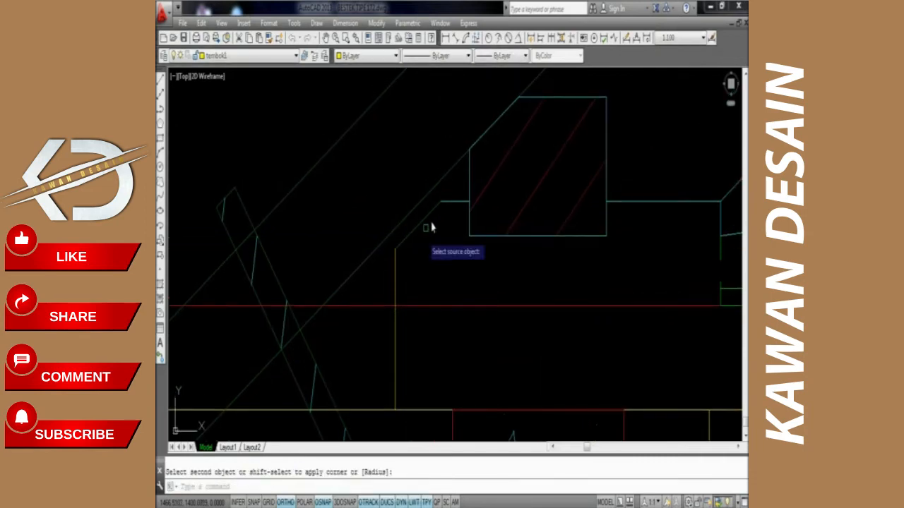
pyautogui.click(450, 202)
pyautogui.click(429, 212)
pyautogui.click(410, 235)
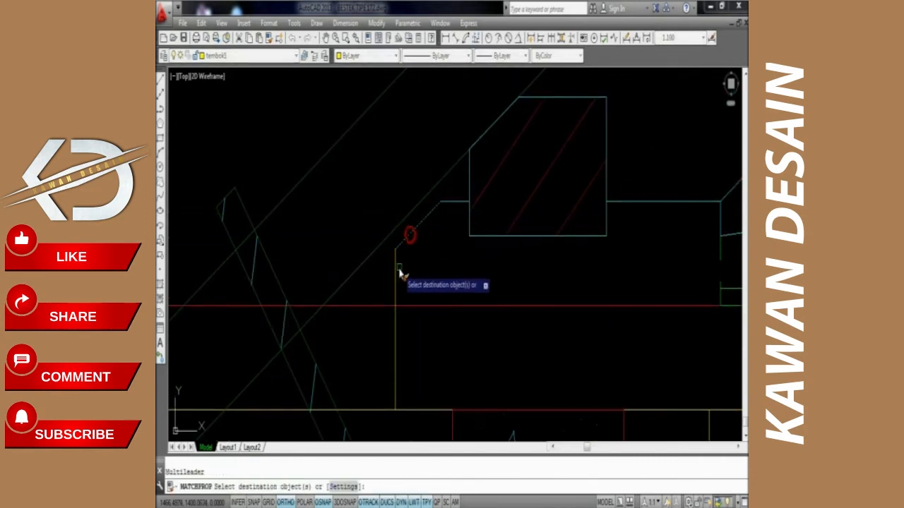
pyautogui.scroll(-5, 400, 271)
pyautogui.scroll(3, 403, 276)
pyautogui.press('space')
pyautogui.scroll(-3, 402, 276)
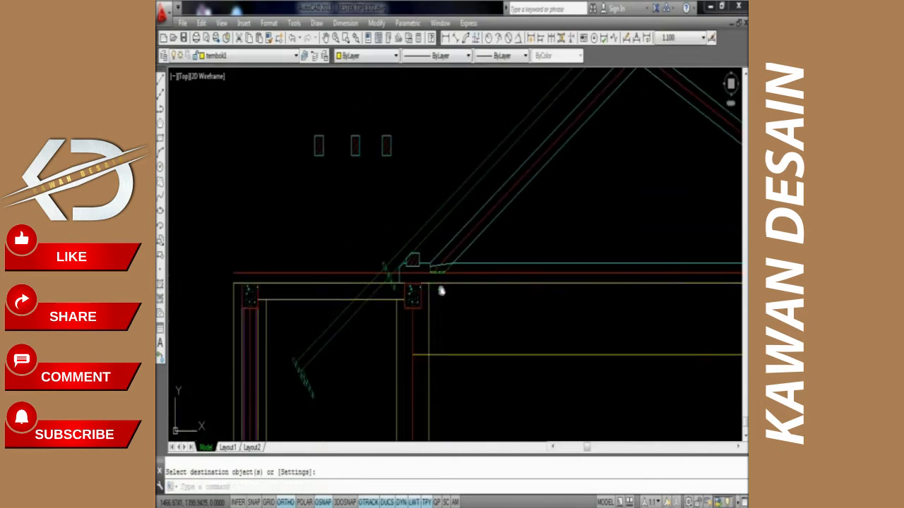
# Mirror the half truss with its rafter, strut, purlin, eaves parts and roof lines about the king post's vertical centre line, keeping the originals
pyautogui.moveTo(441, 290); pyautogui.dragTo(430, 338, button='middle')
pyautogui.write('mi')
pyautogui.press('space')
pyautogui.click(345, 243)
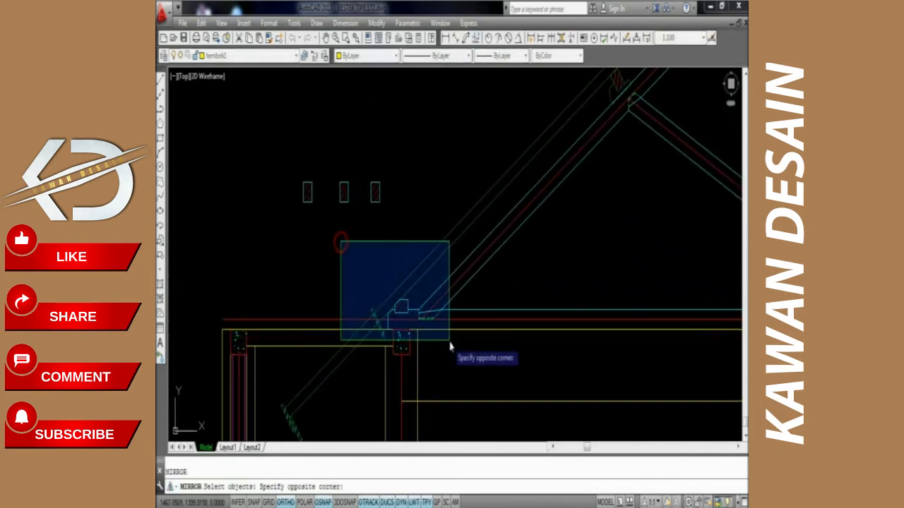
pyautogui.click(450, 341)
pyautogui.moveTo(408, 371); pyautogui.dragTo(431, 283, button='middle')
pyautogui.click(301, 295)
pyautogui.scroll(-5, 389, 300)
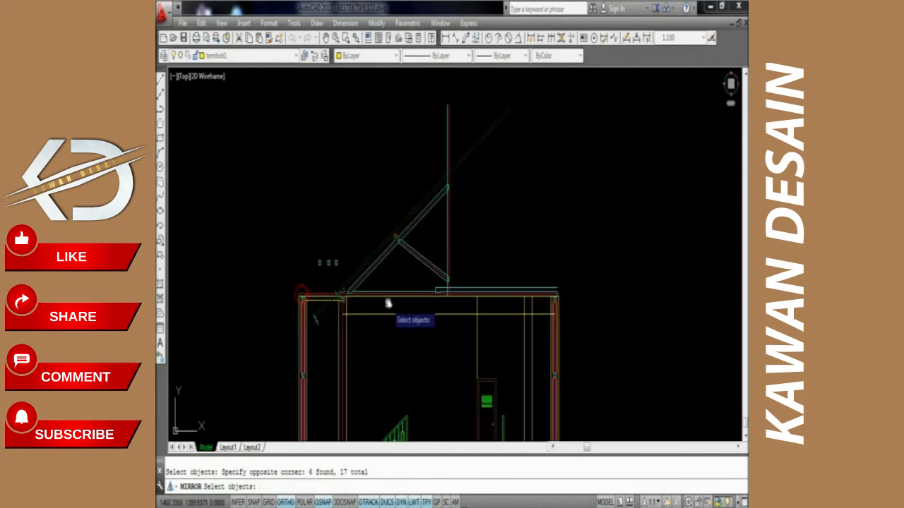
pyautogui.click(399, 148)
pyautogui.click(471, 345)
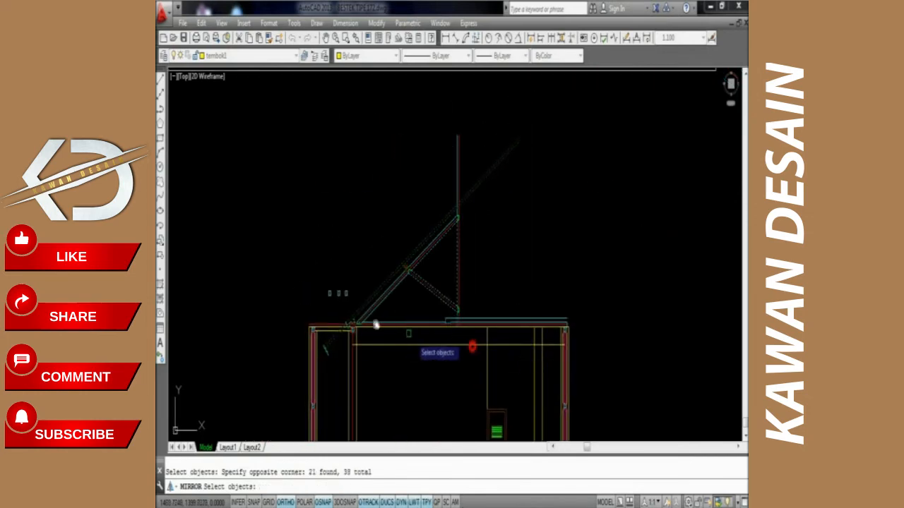
pyautogui.scroll(6, 381, 337)
pyautogui.scroll(-2, 400, 344)
pyautogui.scroll(4, 400, 344)
pyautogui.click(516, 270)
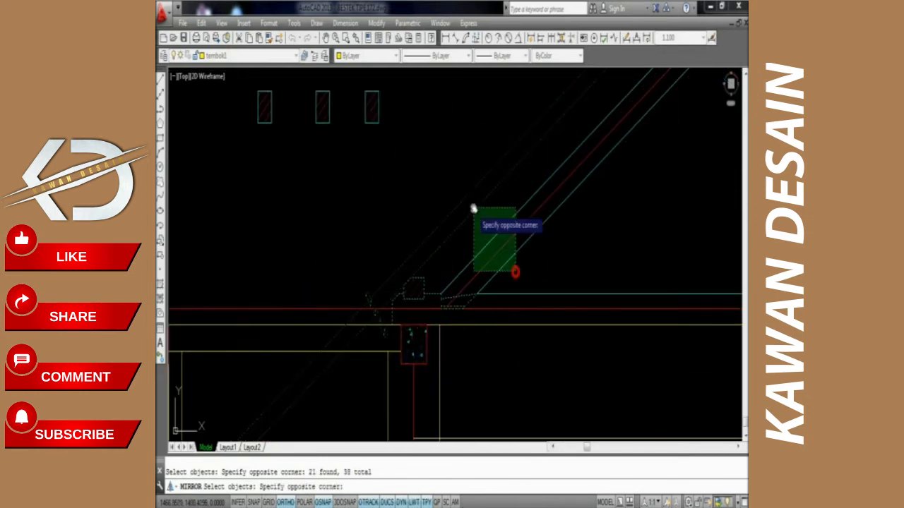
pyautogui.click(474, 207)
pyautogui.scroll(-4, 475, 231)
pyautogui.moveTo(469, 236); pyautogui.dragTo(274, 319, button='middle')
pyautogui.moveTo(415, 300); pyautogui.dragTo(436, 379, button='middle')
pyautogui.click(476, 248)
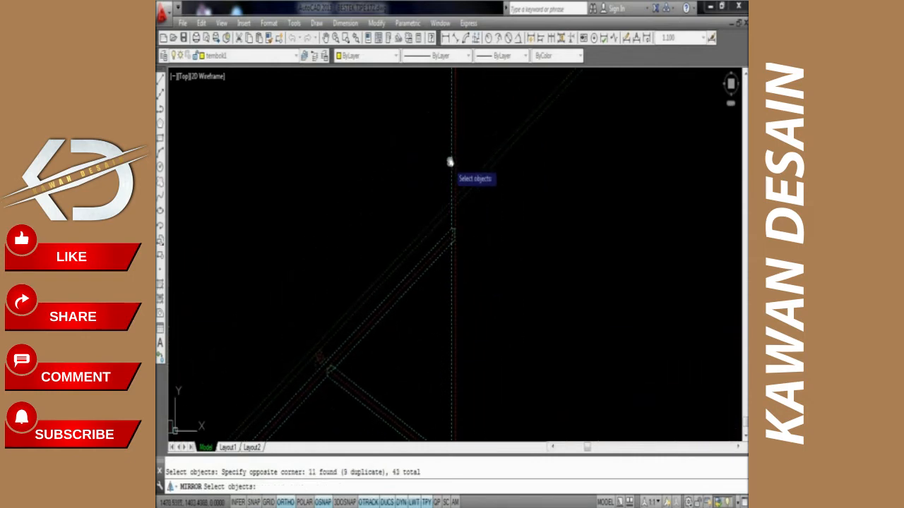
pyautogui.scroll(-3, 455, 170)
pyautogui.scroll(4, 469, 307)
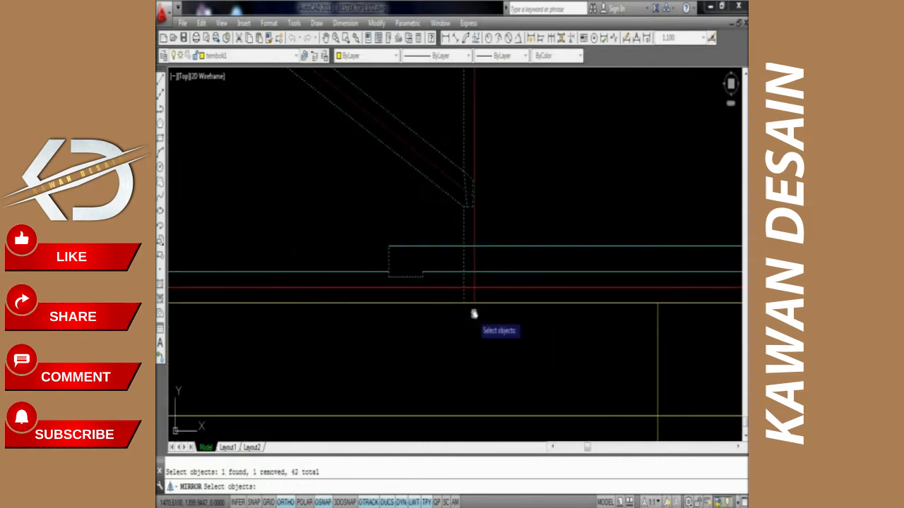
pyautogui.scroll(-3, 472, 307)
pyautogui.scroll(2, 472, 308)
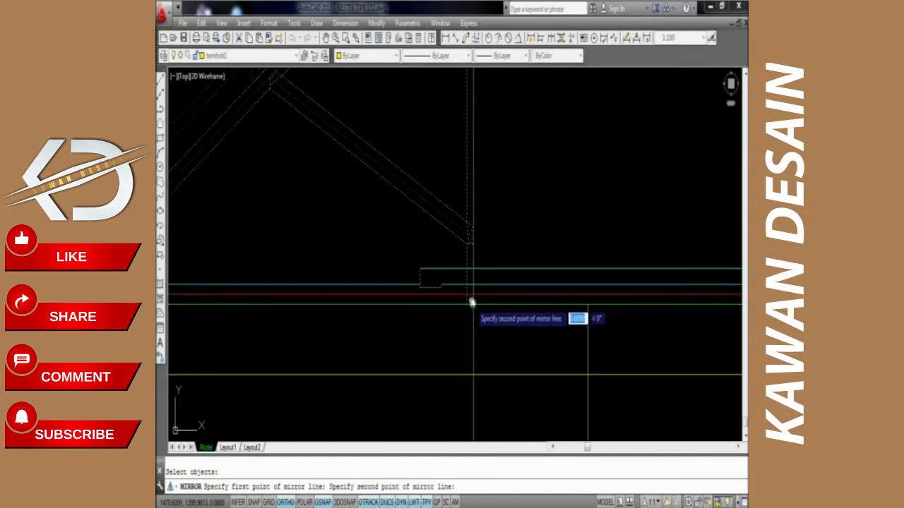
pyautogui.scroll(-4, 472, 303)
pyautogui.click(471, 358)
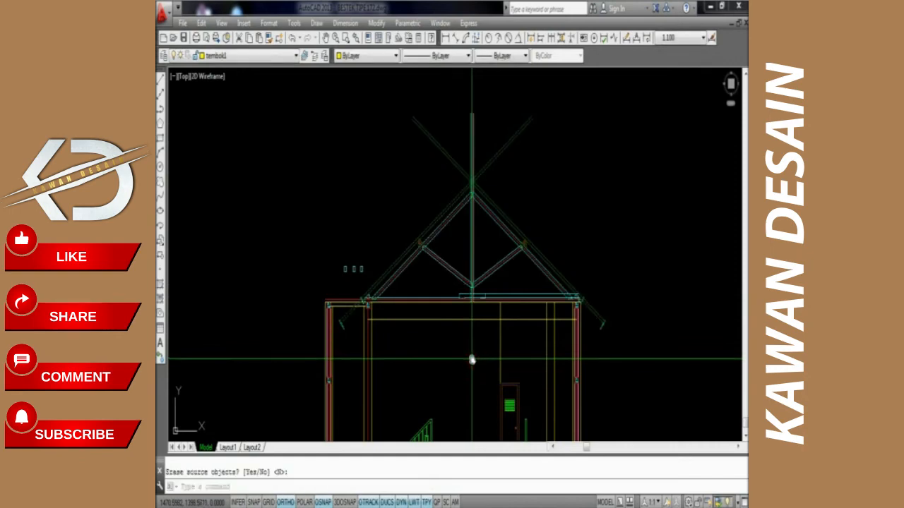
pyautogui.scroll(3, 507, 315)
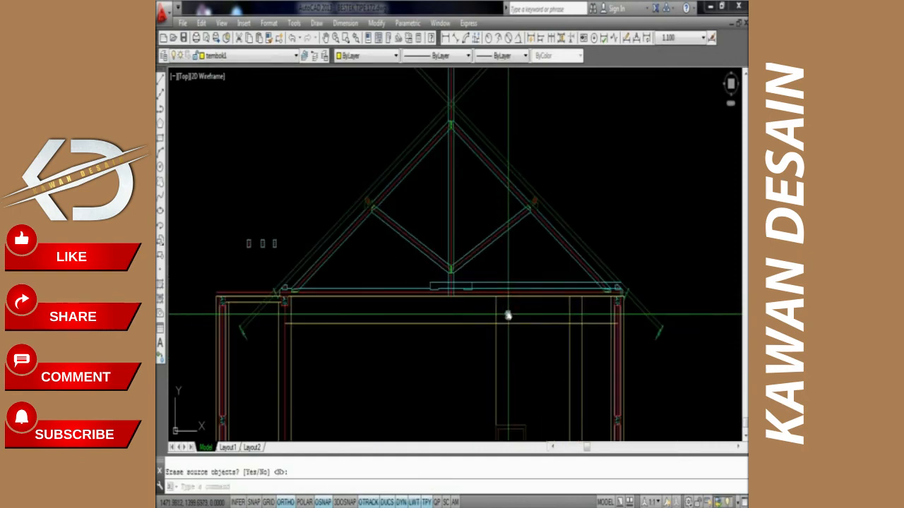
# Trim the two original-side sloping roof lines where they run past the hatched tile beside the wall plate
pyautogui.press('Return')
pyautogui.scroll(-2, 542, 309)
pyautogui.scroll(7, 372, 276)
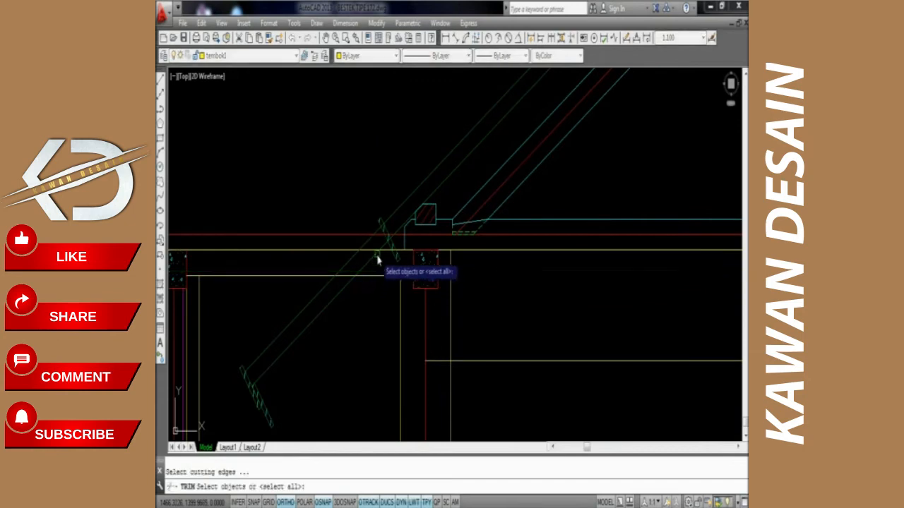
pyautogui.scroll(3, 381, 258)
pyautogui.press('Return')
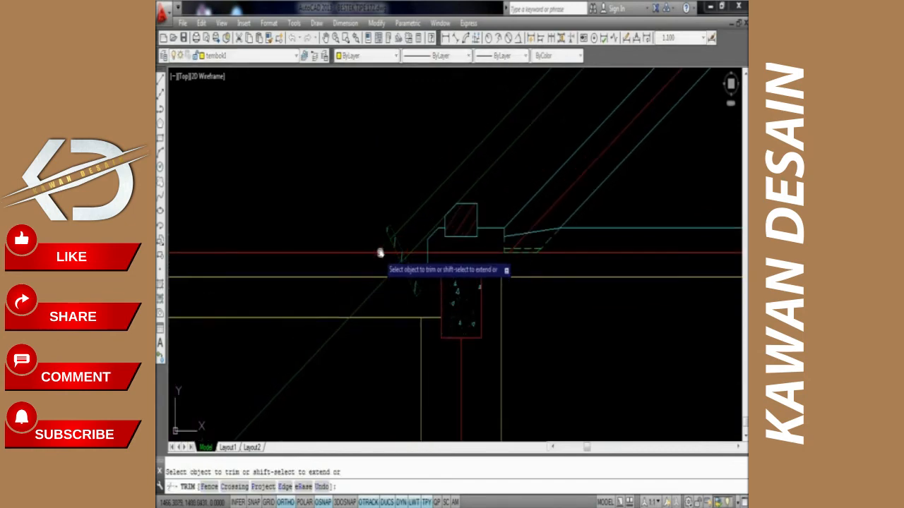
pyautogui.scroll(3, 392, 269)
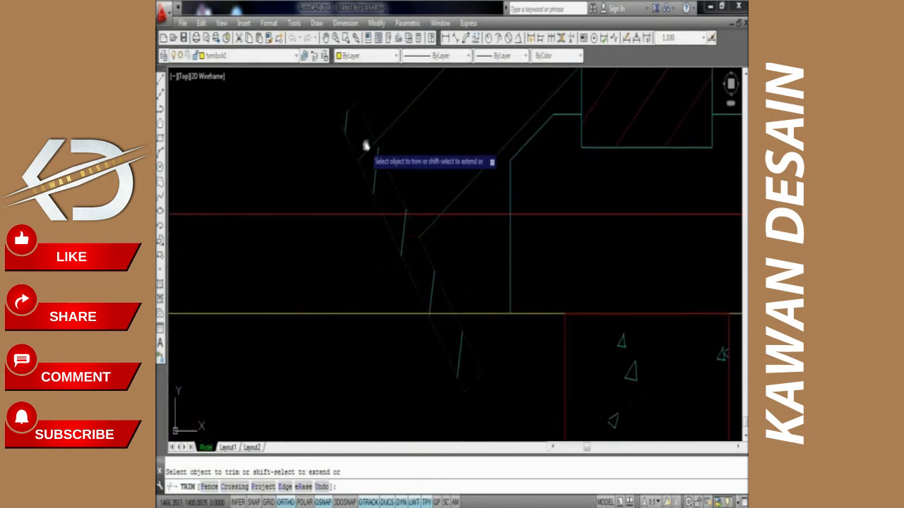
pyautogui.scroll(-5, 368, 152)
pyautogui.click(355, 345)
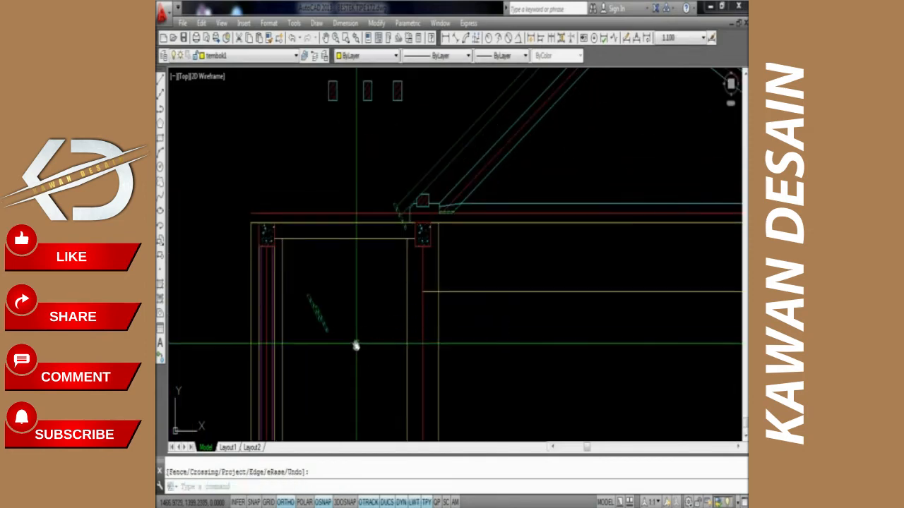
# Erase the detached hatched tile at the far lower end of the trimmed roof lines
pyautogui.click(309, 296)
pyautogui.moveTo(315, 307)
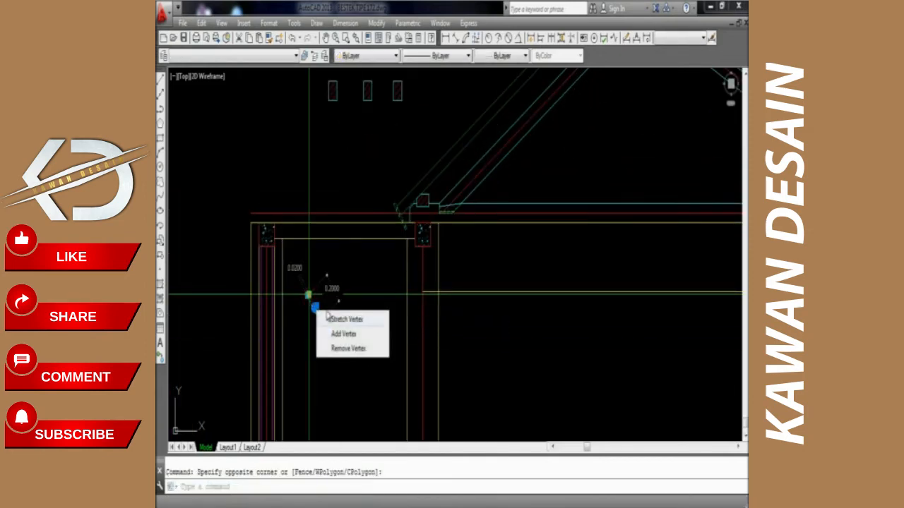
pyautogui.click(349, 277)
pyautogui.click(339, 293)
# Fillet the two pairs of opposing sloping roof lines at the ridge with zero radius
pyautogui.scroll(6, 447, 283)
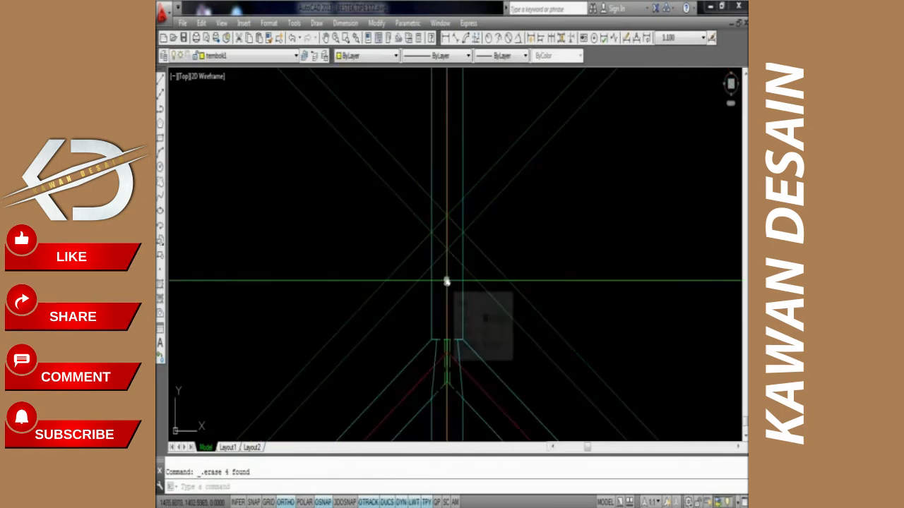
pyautogui.press('space')
pyautogui.click(400, 223)
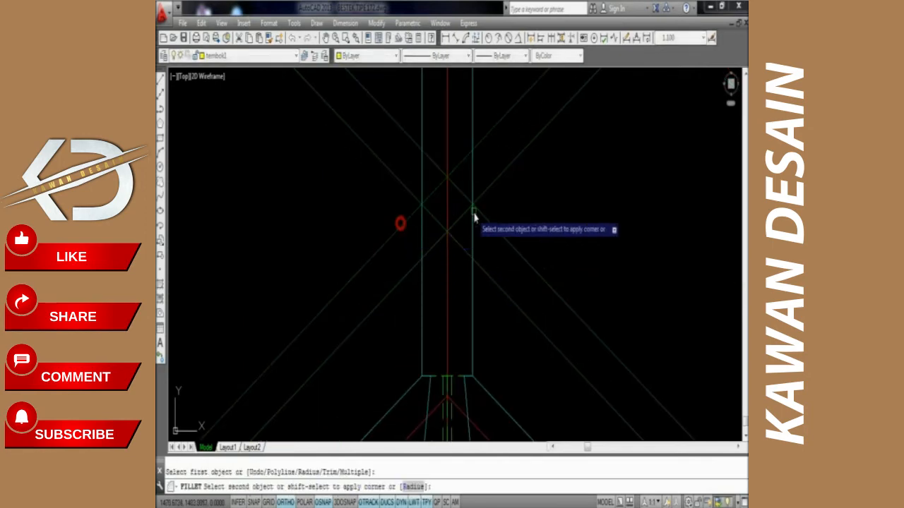
pyautogui.click(488, 219)
pyautogui.press('space')
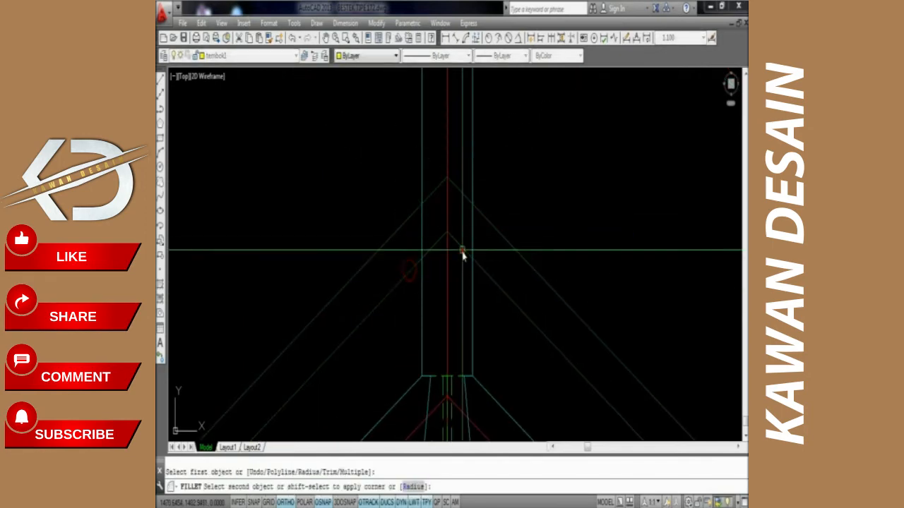
# Fillet the mirrored end line of the block at the king post's base to its top line with zero radius
pyautogui.scroll(-4, 463, 256)
pyautogui.scroll(3, 472, 282)
pyautogui.scroll(4, 569, 332)
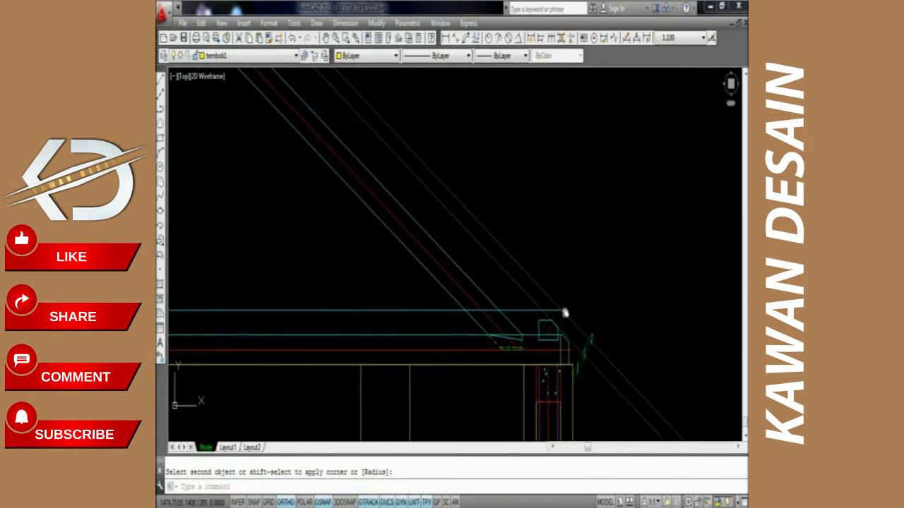
pyautogui.scroll(-5, 565, 297)
pyautogui.scroll(5, 399, 305)
pyautogui.scroll(4, 508, 286)
pyautogui.press('space')
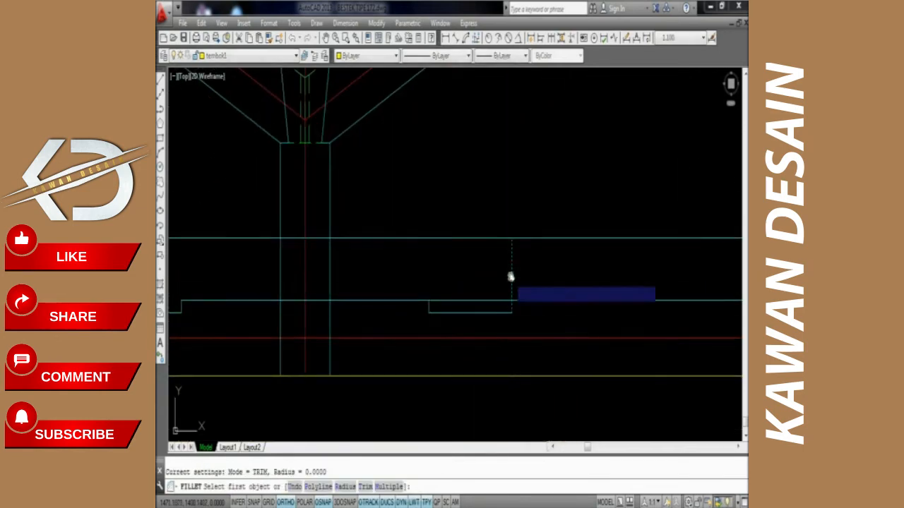
pyautogui.click(511, 277)
pyautogui.click(464, 242)
pyautogui.hotkey('ctrl', 'z')
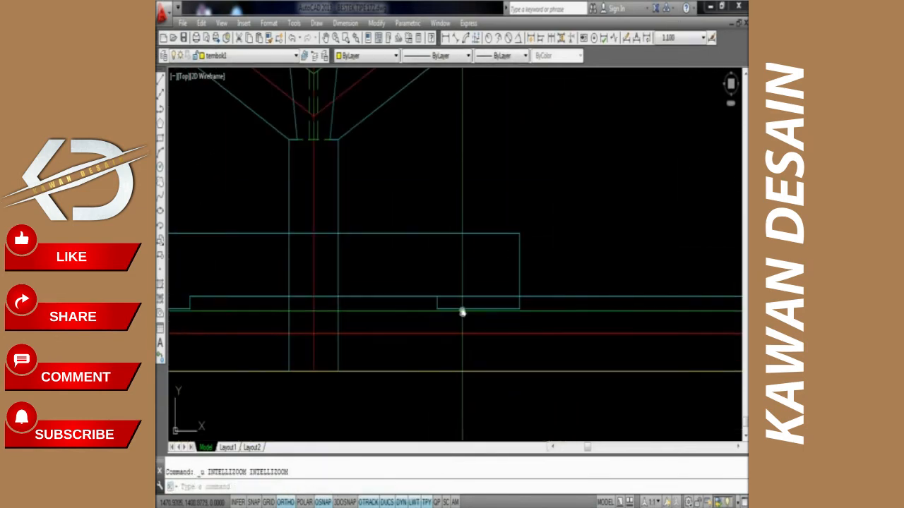
# Trim the tie beam's upper line where it crosses the block at the king post's base
pyautogui.press('space')
pyautogui.press('space')
pyautogui.click(464, 297)
pyautogui.press('space')
# Trim the tie beam's upper line between the mirrored rafter's edges and inside the mirrored wall plate
pyautogui.scroll(-5, 464, 298)
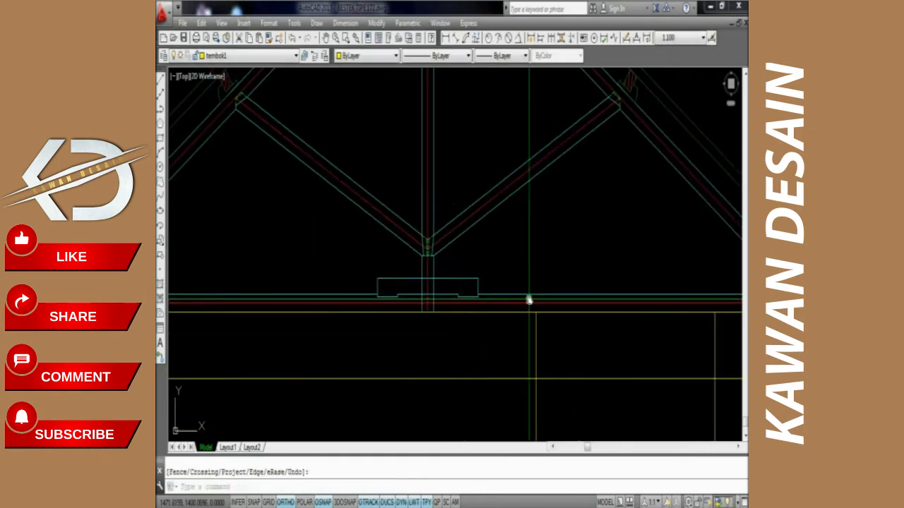
pyautogui.scroll(-4, 530, 298)
pyautogui.scroll(4, 614, 300)
pyautogui.scroll(5, 621, 304)
pyautogui.scroll(3, 438, 329)
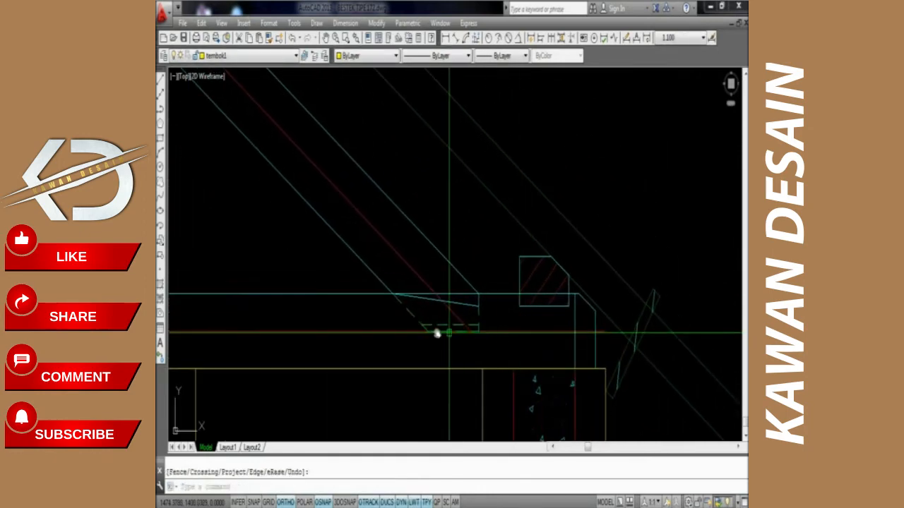
pyautogui.press('space')
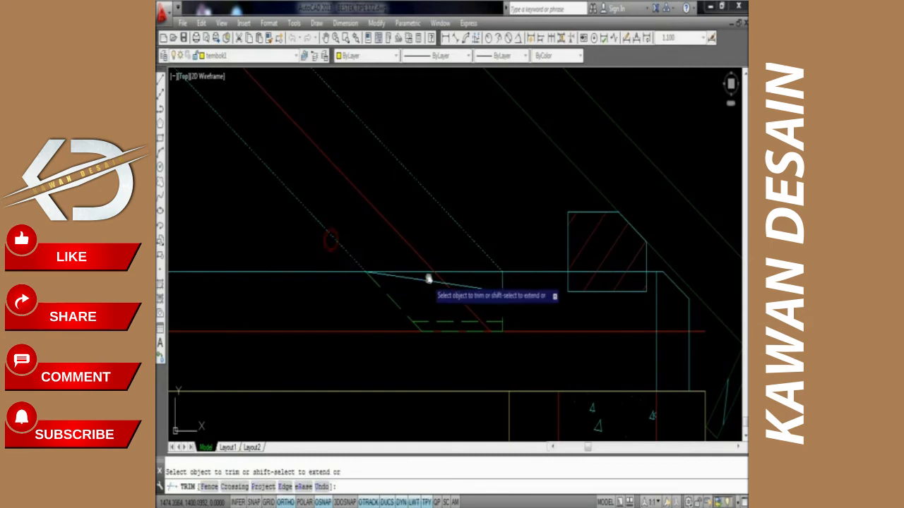
pyautogui.press('space')
pyautogui.moveTo(543, 290); pyautogui.dragTo(457, 321, button='middle')
pyautogui.press('space')
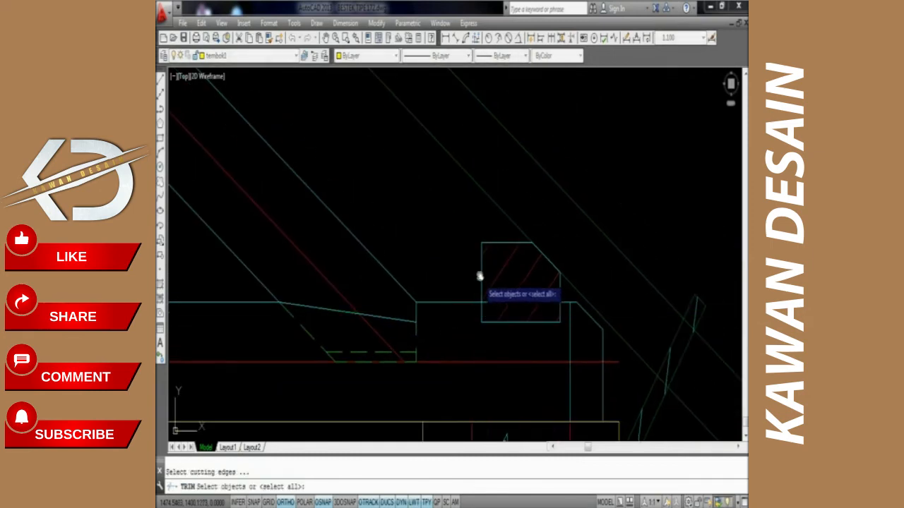
pyautogui.press('space')
# Erase the surplus inner vertical line above the concrete beam at the mirrored eaves
pyautogui.scroll(-8, 578, 257)
pyautogui.scroll(6, 582, 265)
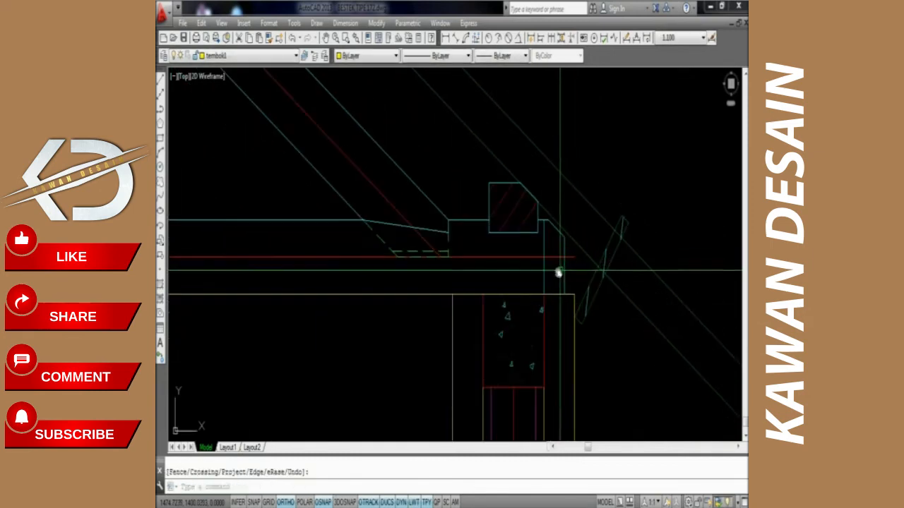
pyautogui.scroll(4, 557, 275)
pyautogui.click(553, 276)
pyautogui.click(495, 293)
pyautogui.press('Delete')
pyautogui.scroll(-10, 510, 296)
pyautogui.moveTo(494, 328); pyautogui.dragTo(578, 331, button='middle')
pyautogui.scroll(-4, 575, 327)
pyautogui.moveTo(502, 309); pyautogui.dragTo(544, 298, button='middle')
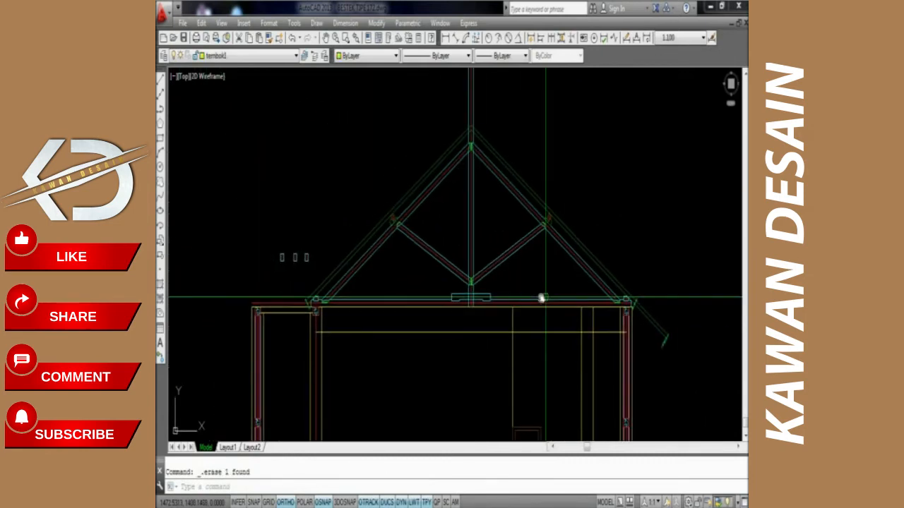
# Copy the nearest detached hatched timber section onto the king post's centre line, just above the strut joint
pyautogui.scroll(4, 315, 247)
pyautogui.write('co')
pyautogui.press('space')
pyautogui.click(314, 328)
pyautogui.click(286, 256)
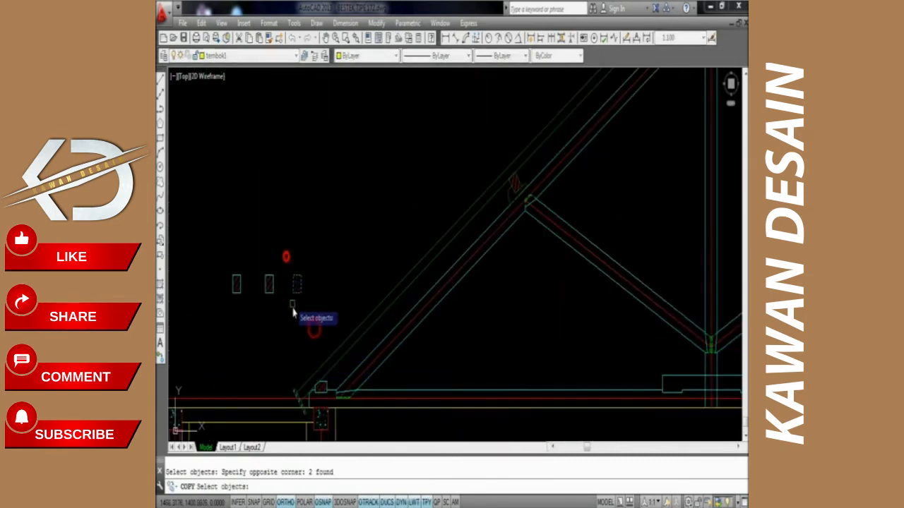
pyautogui.press('space')
pyautogui.click(296, 293)
pyautogui.scroll(-4, 300, 294)
pyautogui.scroll(6, 467, 303)
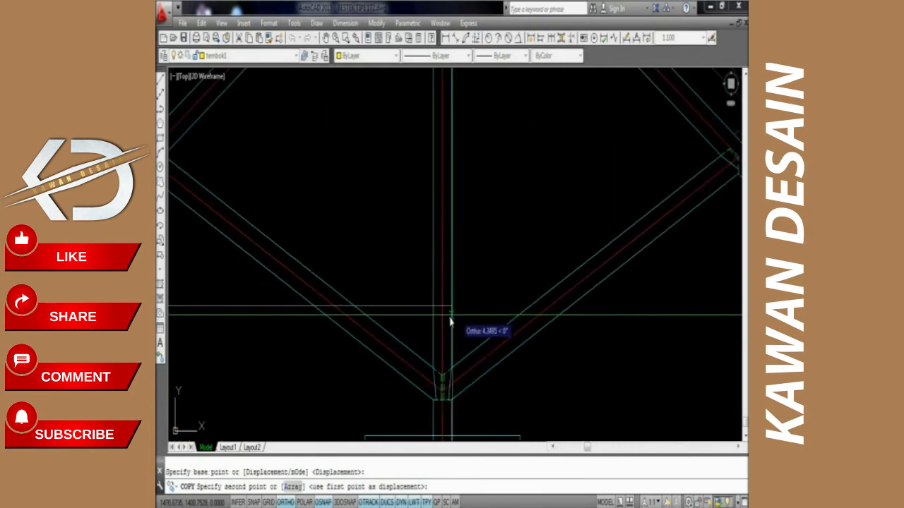
pyautogui.click(441, 309)
pyautogui.press('space')
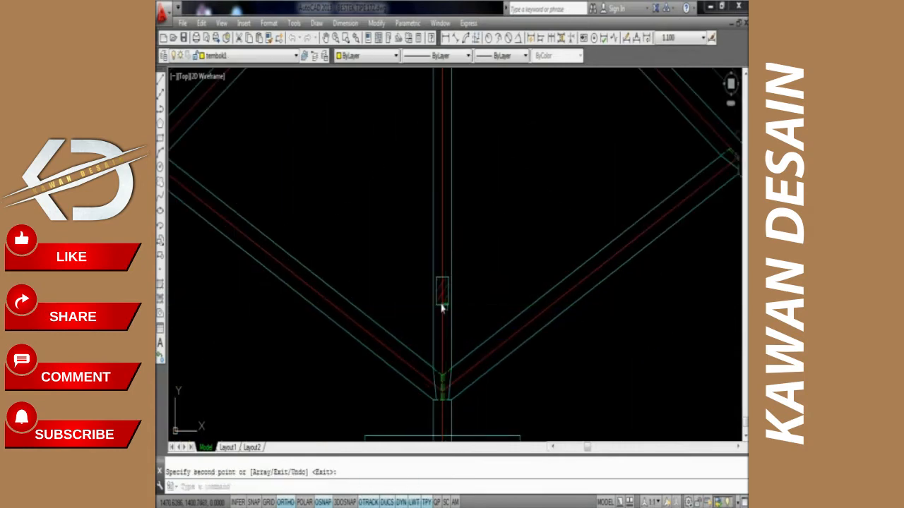
# Try to move the copied timber section vertically up the king post to just above the rafters' apex joint
pyautogui.write('m')
pyautogui.press('space')
pyautogui.click(417, 250)
pyautogui.click(468, 318)
pyautogui.press('space')
pyautogui.click(468, 305)
pyautogui.moveTo(471, 149); pyautogui.dragTo(476, 400, button='middle')
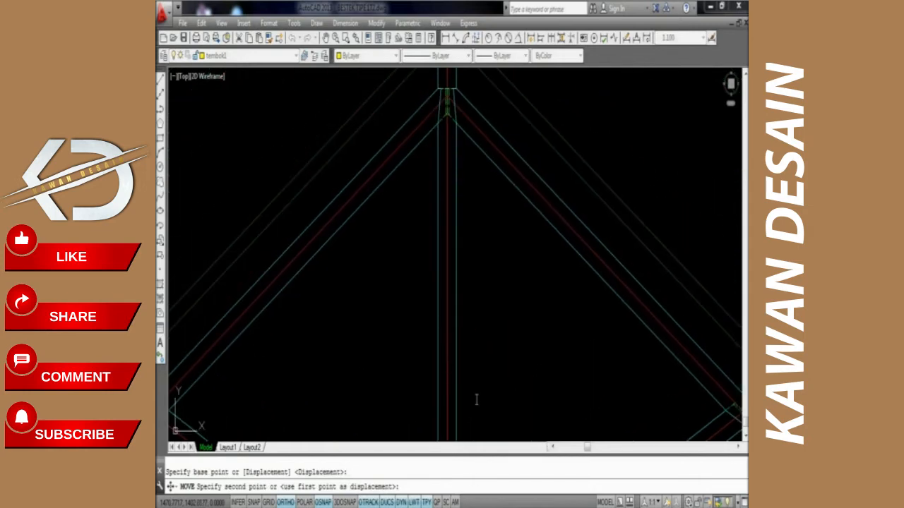
pyautogui.moveTo(480, 260); pyautogui.dragTo(489, 428, button='middle')
pyautogui.scroll(3, 502, 263)
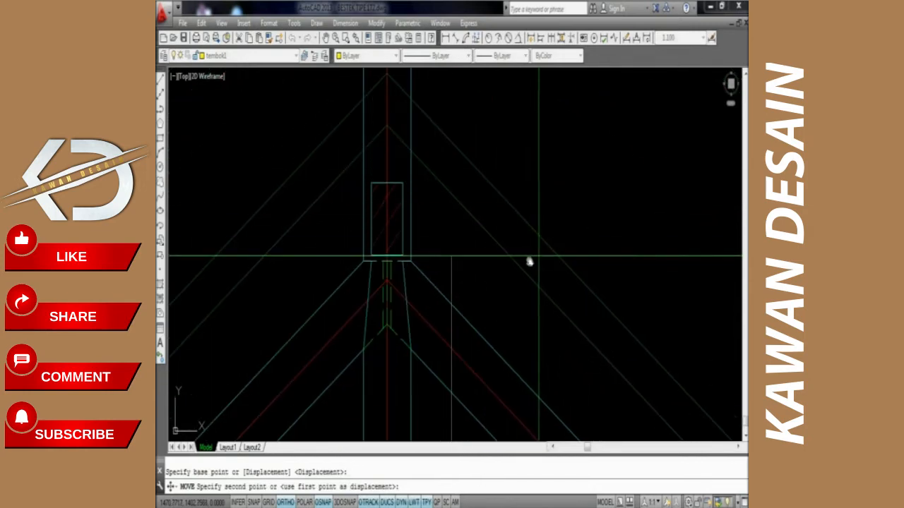
pyautogui.click(471, 243)
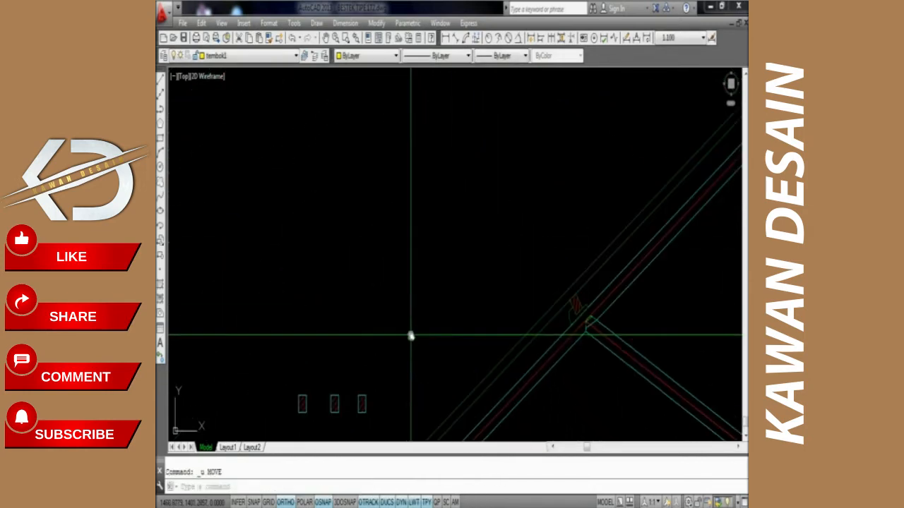
# Draw a 0.02 by 0.2 upright rectangle in the empty area above the three detached timber sections
pyautogui.click(403, 325)
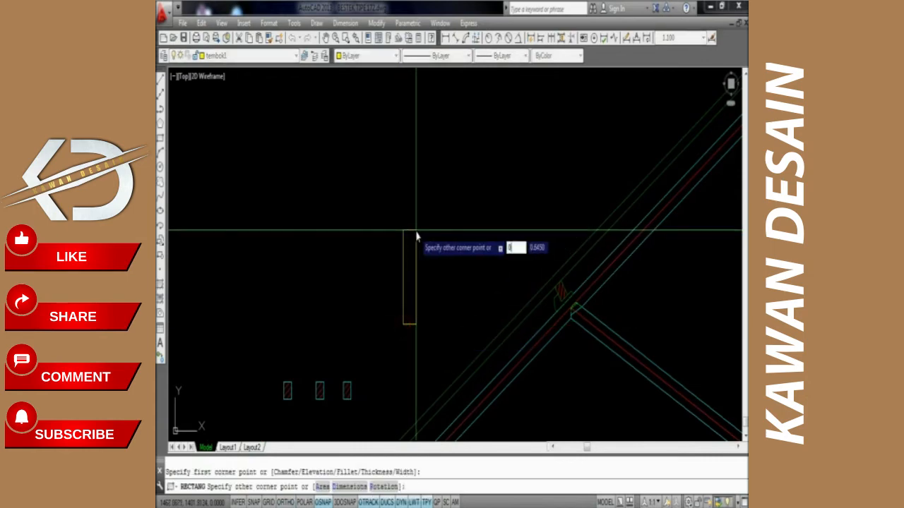
pyautogui.write('.2')
pyautogui.press('Return')
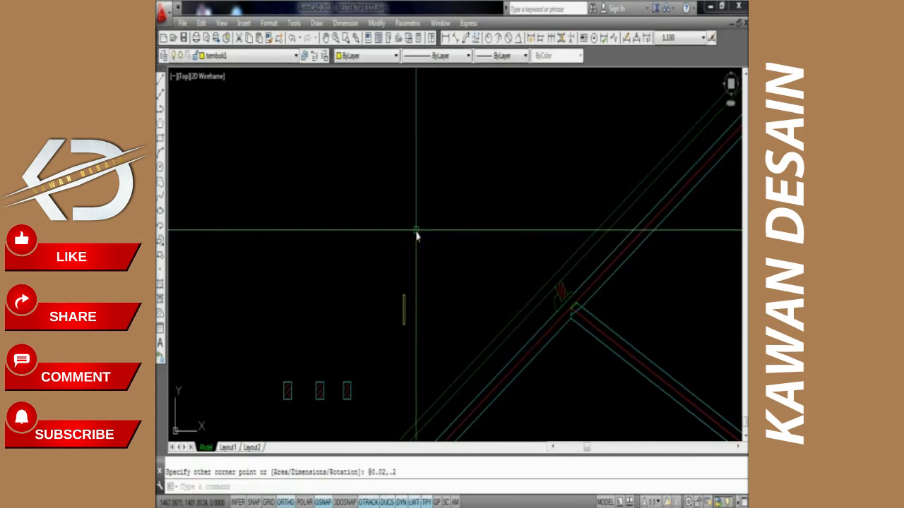
# Hatch the inside of the new thin upright board
pyautogui.write('h')
pyautogui.press('Return')
pyautogui.press('k')
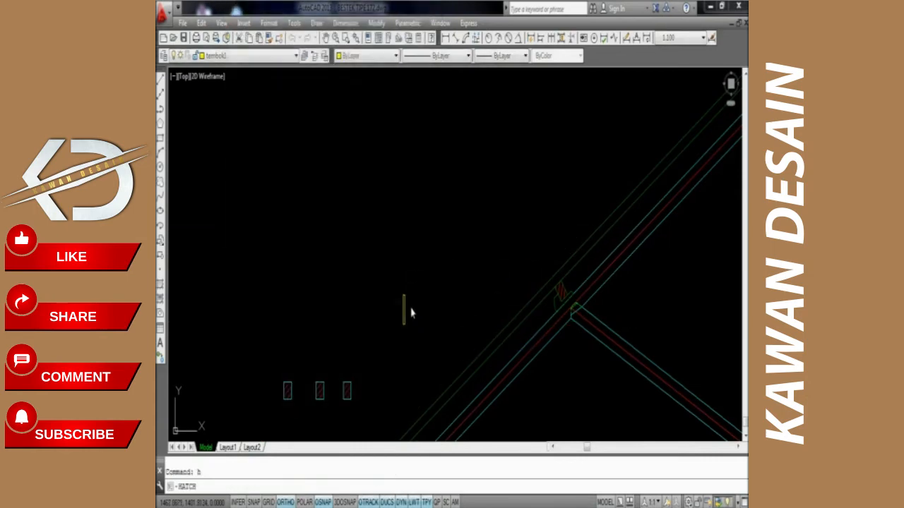
pyautogui.scroll(6, 417, 323)
pyautogui.click(406, 312)
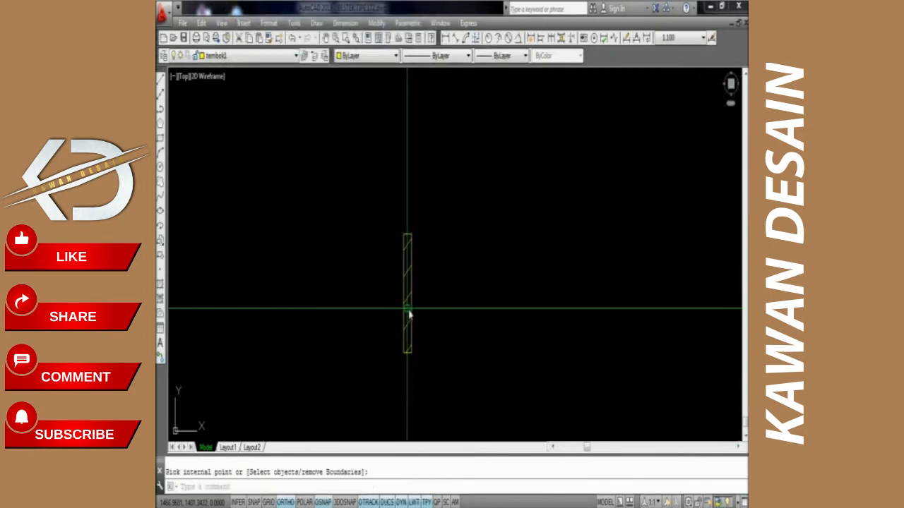
# Match the board's hatch to the detached timber sections' hatch and its outline to the thin green roof line
pyautogui.press('Return')
pyautogui.scroll(-6, 418, 318)
pyautogui.scroll(4, 362, 396)
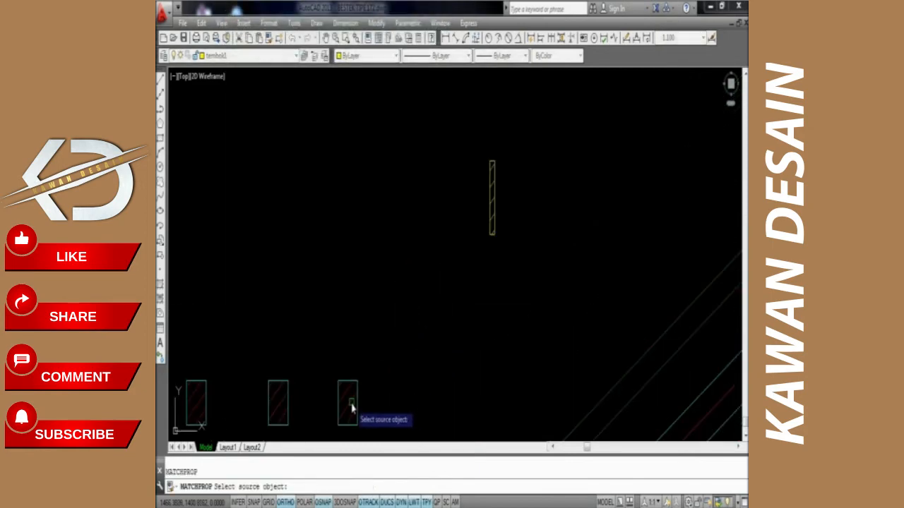
pyautogui.press('Return')
pyautogui.press('Return')
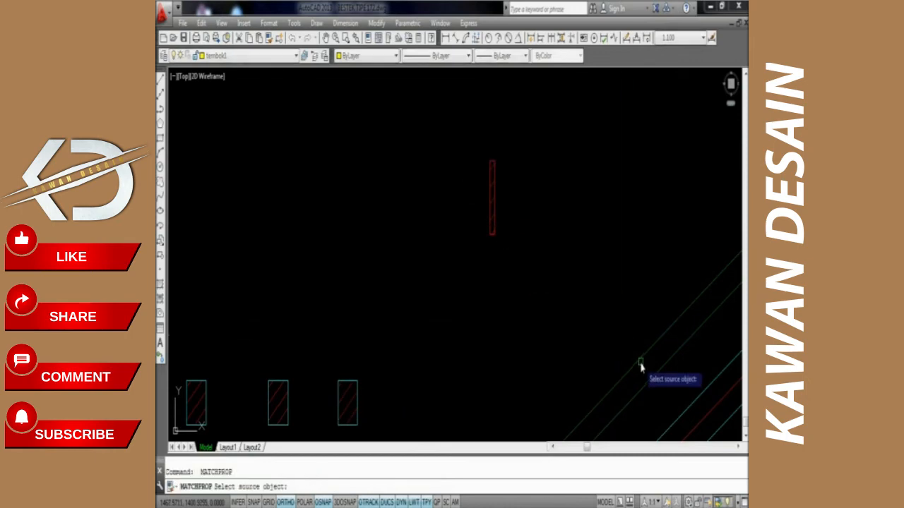
pyautogui.scroll(2, 496, 194)
pyautogui.click(494, 217)
pyautogui.press('Return')
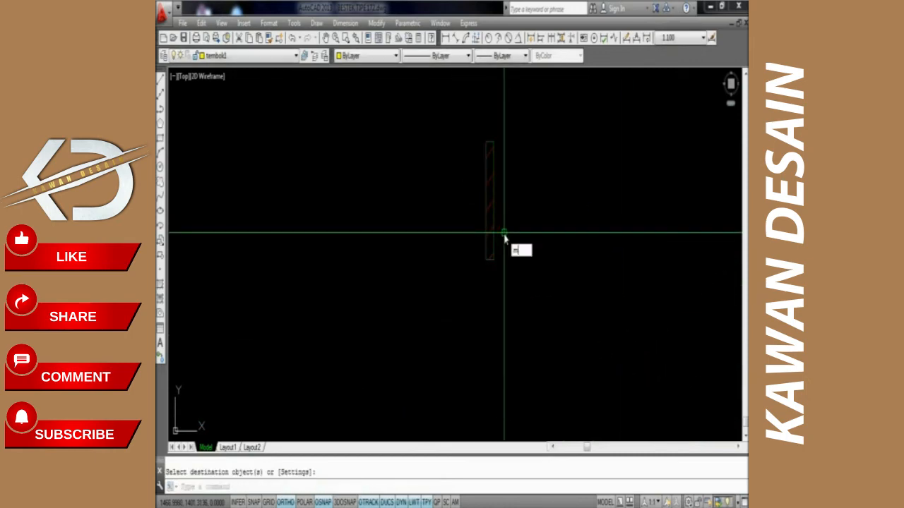
# Move the hatched board onto the king post's centre line, standing on top of the hatched timber section
pyautogui.write('m')
pyautogui.press('Return')
pyautogui.click(508, 292)
pyautogui.press('Return')
pyautogui.click(499, 251)
pyautogui.scroll(-8, 499, 253)
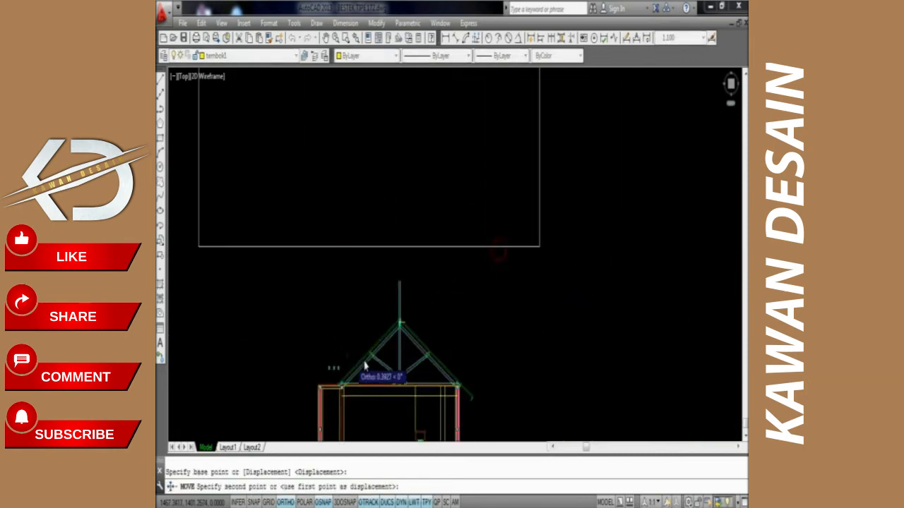
pyautogui.scroll(5, 399, 335)
pyautogui.scroll(3, 287, 260)
pyautogui.click(303, 270)
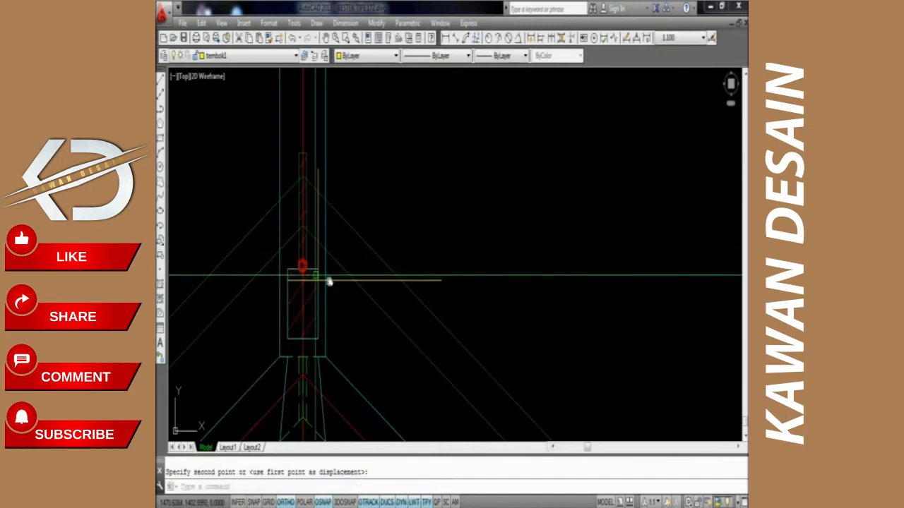
# Erase the surplus horizontal line crossing the timber section on the king post
pyautogui.moveTo(339, 295)
pyautogui.mouseDown(button='middle')
pyautogui.moveTo(408, 310)
pyautogui.moveTo(461, 297)
pyautogui.mouseUp(button='middle')
pyautogui.scroll(3, 407, 310)
pyautogui.click(395, 302)
pyautogui.press('Delete')
pyautogui.scroll(-3, 459, 300)
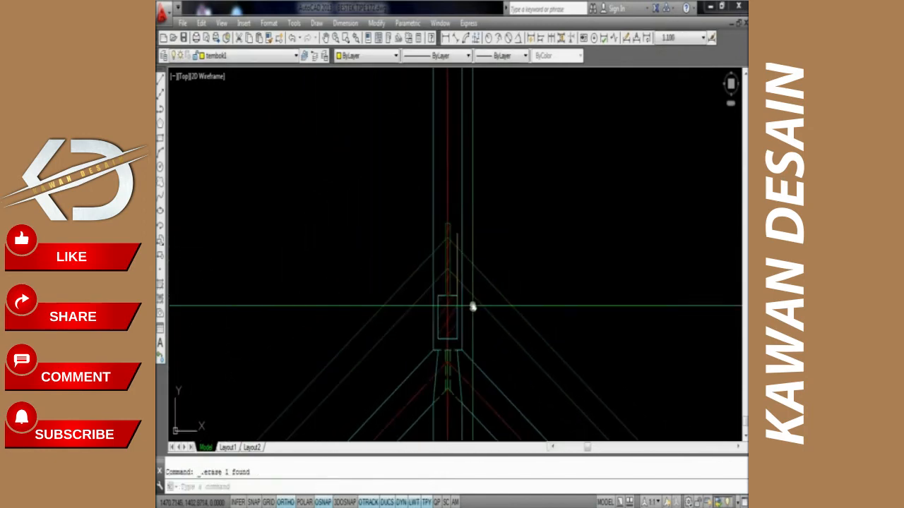
# Move the board and timber section together up the king post until the board's lower corner meets the lower roof line
pyautogui.write('m')
pyautogui.press('Return')
pyautogui.click(394, 196)
pyautogui.click(472, 350)
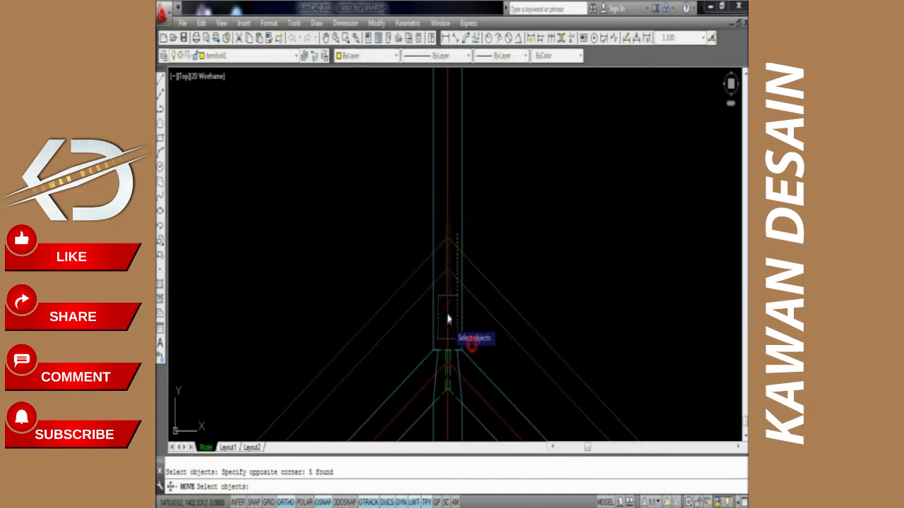
pyautogui.scroll(2, 452, 318)
pyautogui.press('Return')
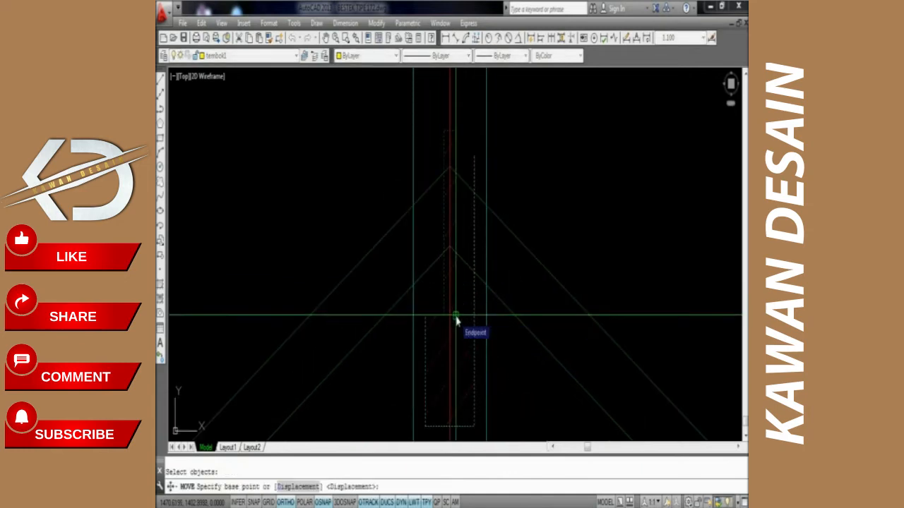
pyautogui.click(455, 318)
pyautogui.click(460, 257)
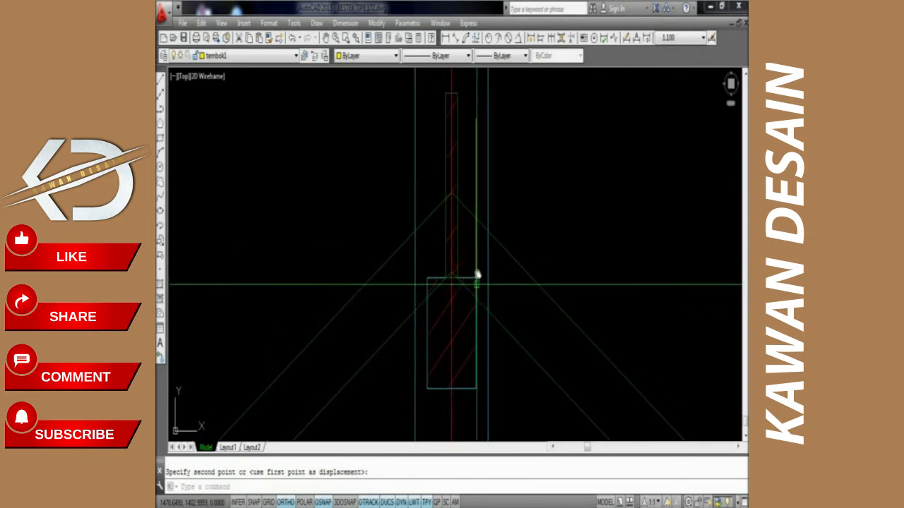
# Erase the short vertical line beside the board and the hatch inside the timber section below it
pyautogui.click(479, 242)
pyautogui.click(467, 232)
pyautogui.press('Delete')
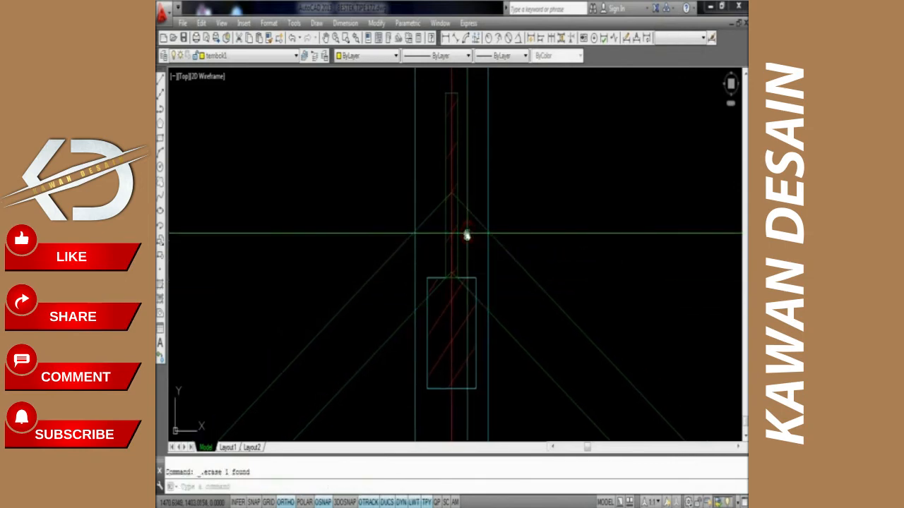
pyautogui.press('Delete')
pyautogui.moveTo(450, 341); pyautogui.dragTo(447, 313, button='middle')
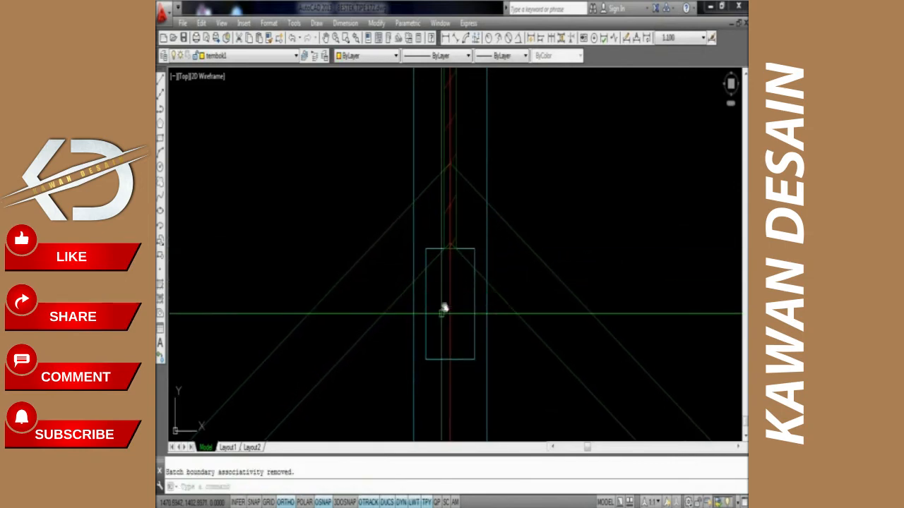
pyautogui.scroll(-5, 462, 253)
# Fillet the king post's centre line with the rafter's centre line at zero radius to remove its part above the apex
pyautogui.click(295, 56)
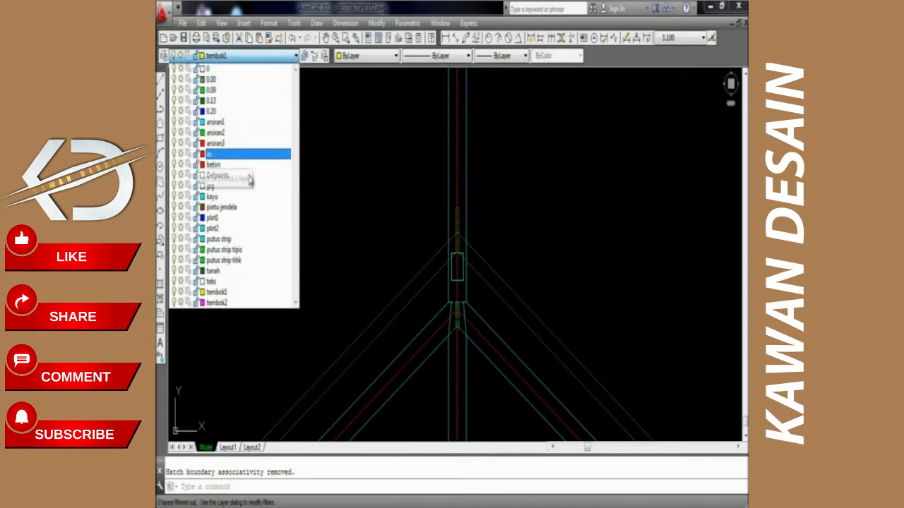
pyautogui.click(480, 316)
pyautogui.write('f')
pyautogui.press('Return')
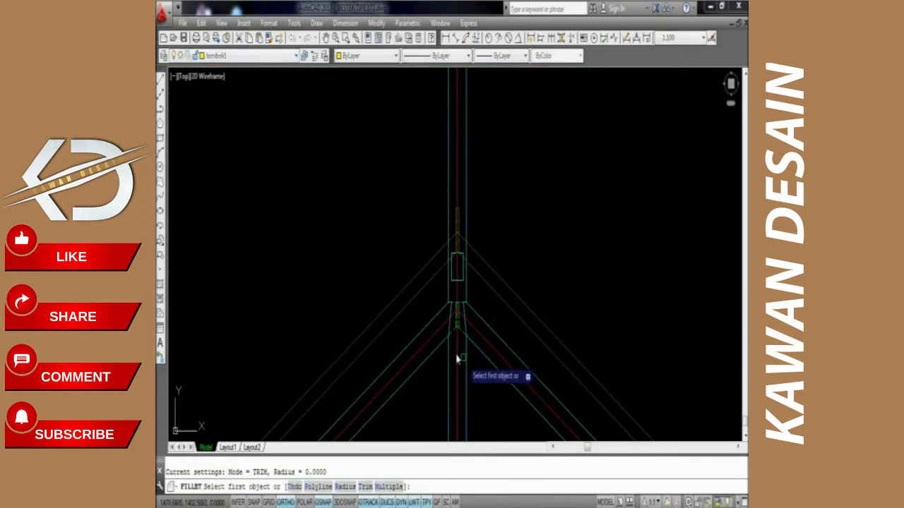
pyautogui.click(434, 342)
pyautogui.scroll(3, 478, 313)
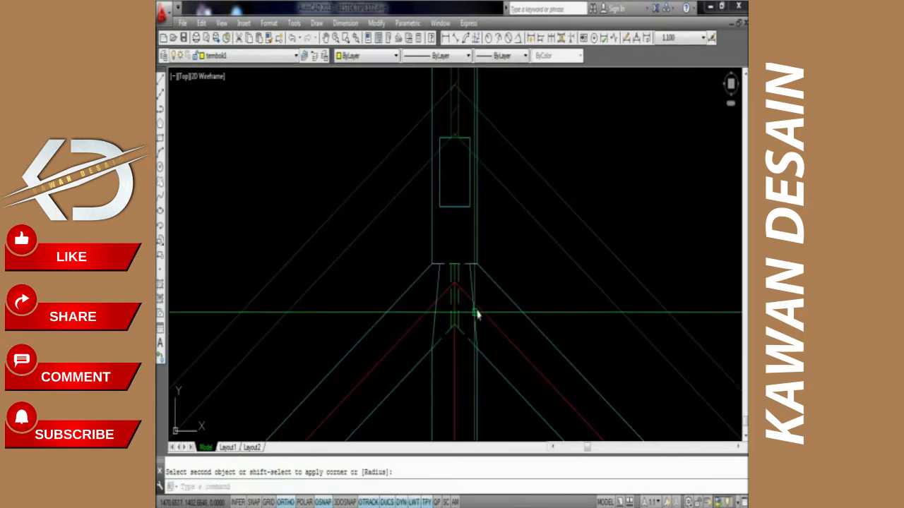
# Create a boundary polyline of the ridge timber beneath the lower roof lines and erase its original rectangle
pyautogui.moveTo(468, 208); pyautogui.dragTo(479, 261, button='middle')
pyautogui.write('bo')
pyautogui.press('Return')
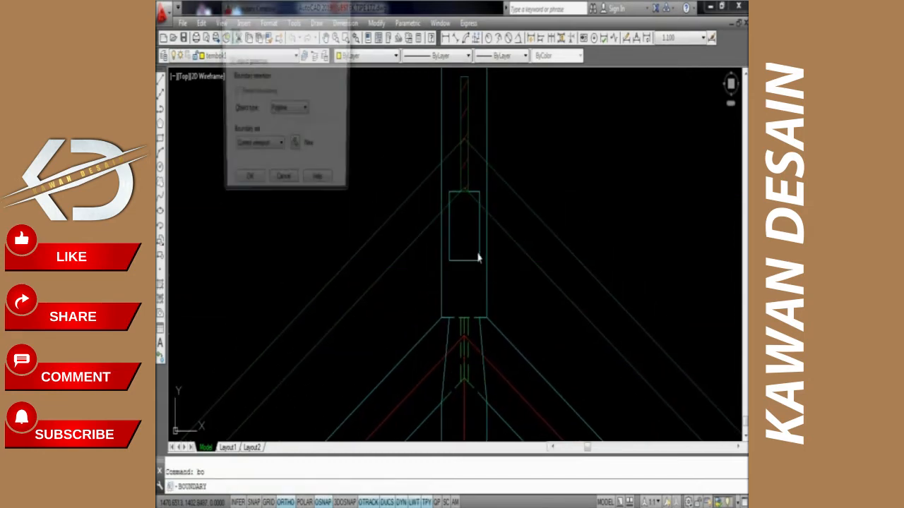
pyautogui.press('Return')
pyautogui.click(472, 244)
pyautogui.press('Return')
pyautogui.scroll(4, 481, 194)
pyautogui.click(480, 198)
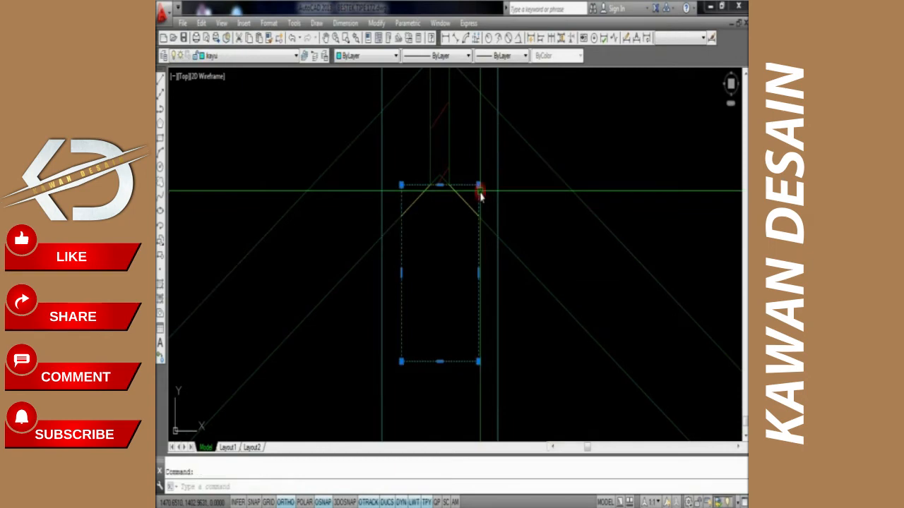
pyautogui.scroll(-3, 481, 198)
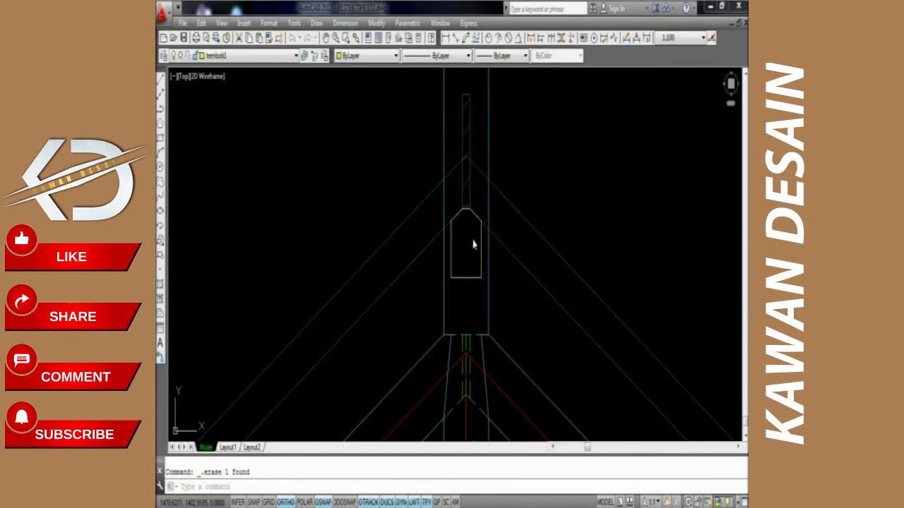
# Hatch the inside of the new chamfered ridge timber outline
pyautogui.write('h')
pyautogui.press('Return')
pyautogui.press('t')
pyautogui.press('Return')
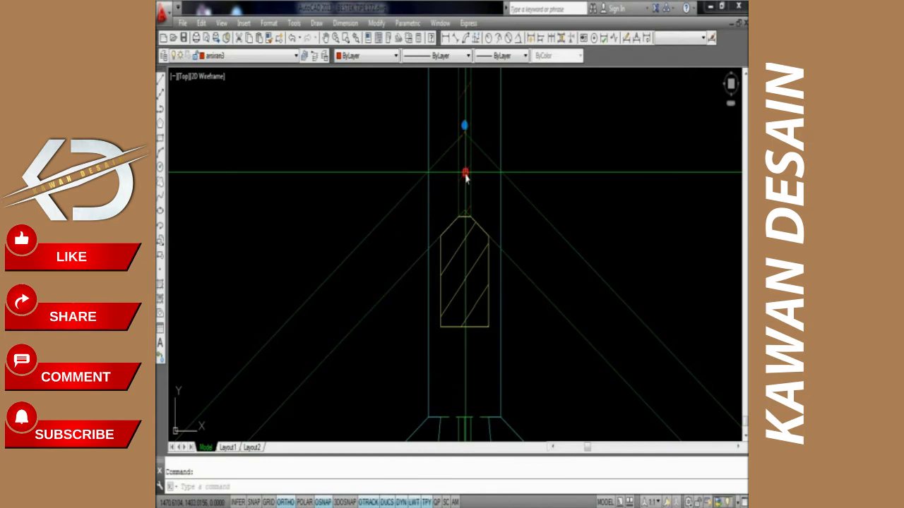
# Set the hatch angle of the thin board above the ridge timber to 90
pyautogui.rightClick(465, 177)
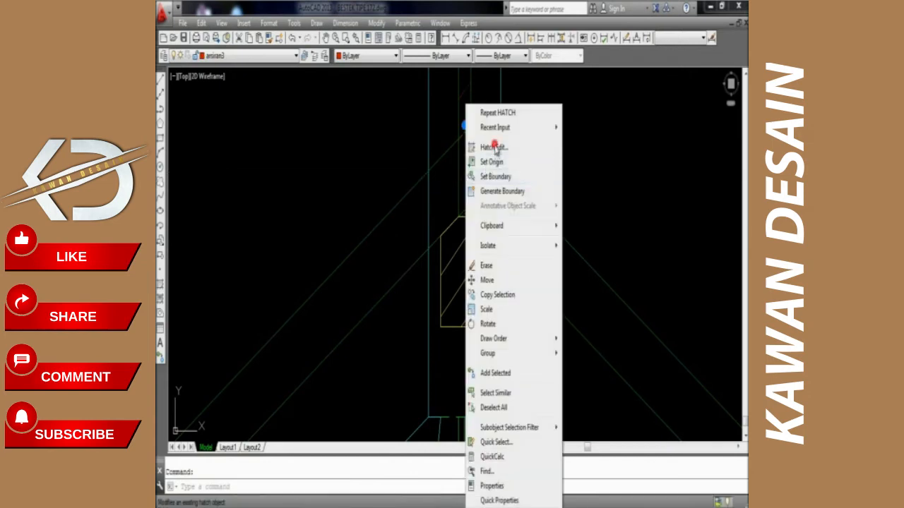
pyautogui.click(494, 147)
pyautogui.write('90')
pyautogui.press('Return')
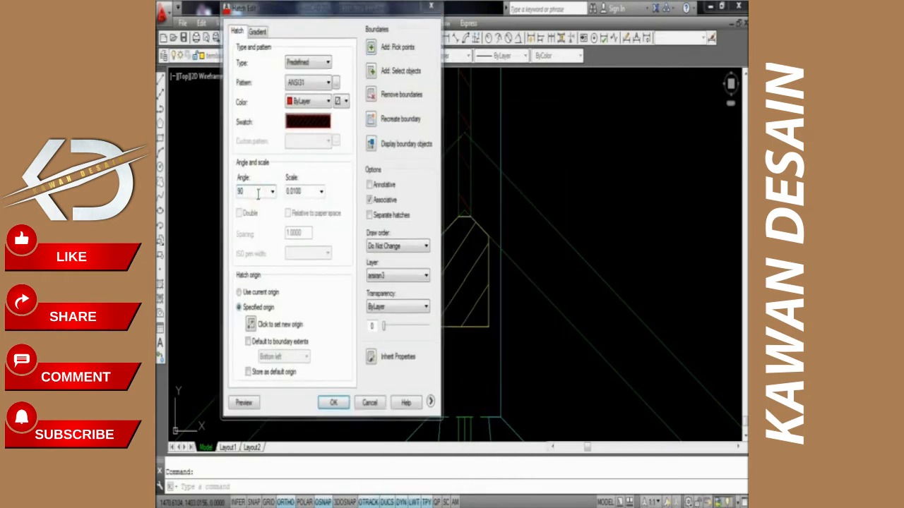
# Put the ridge timber's hatch on the red hatching layer
pyautogui.click(459, 253)
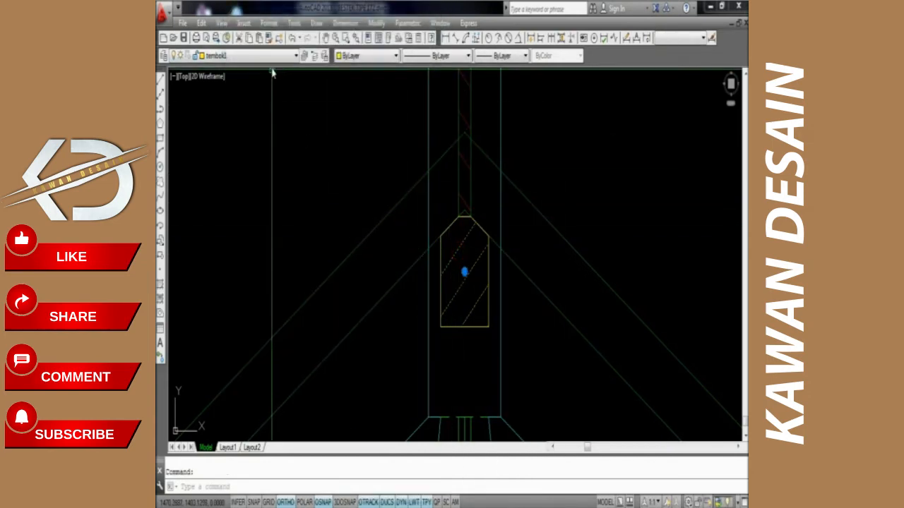
pyautogui.click(274, 54)
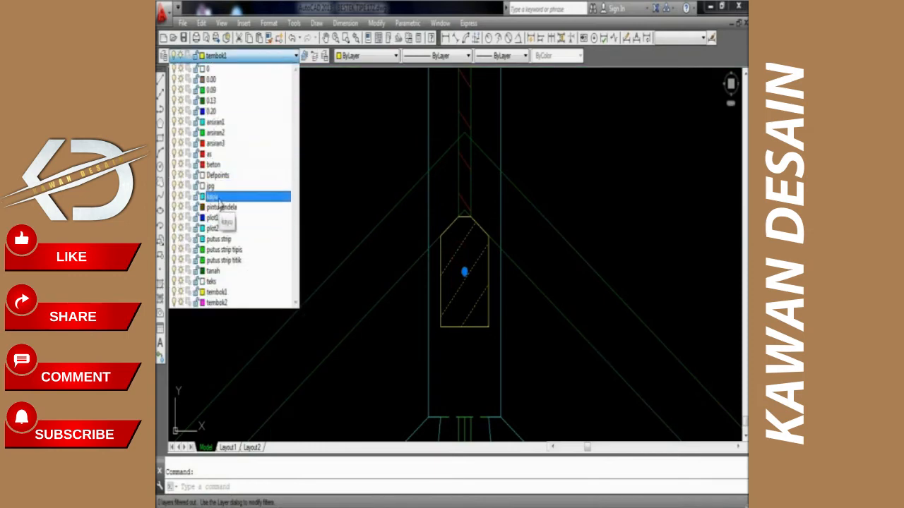
pyautogui.press('Escape')
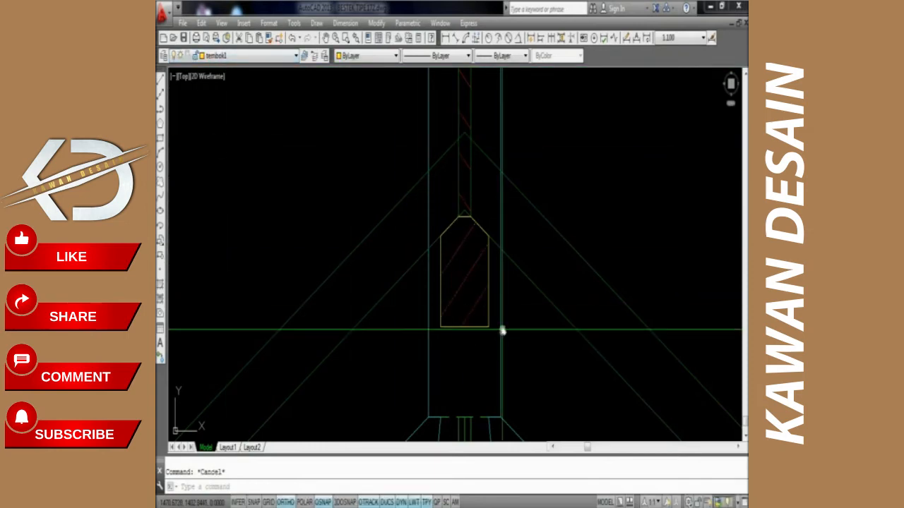
# Draw a short horizontal shoulder line from each side of the ridge timber to the king post's edge
pyautogui.moveTo(500, 327); pyautogui.dragTo(499, 289, button='middle')
pyautogui.write('l')
pyautogui.press('Return')
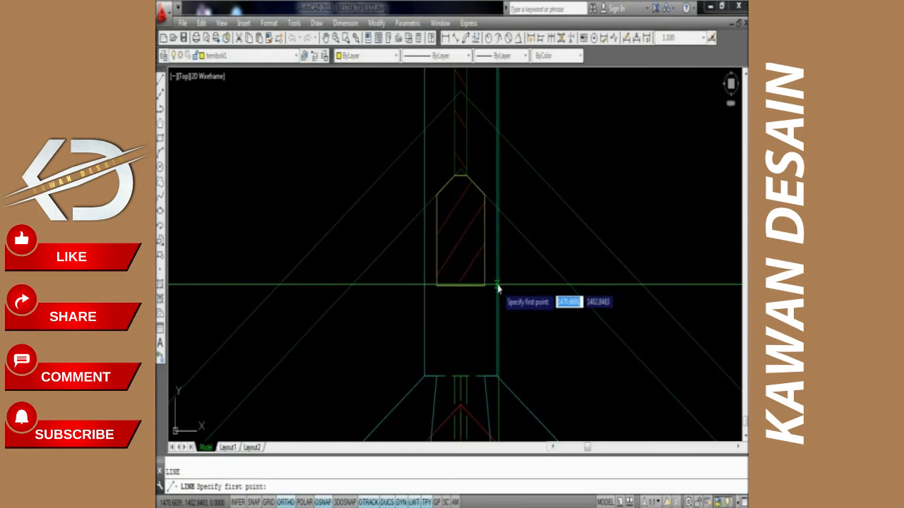
pyautogui.click(498, 241)
pyautogui.press('Return')
pyautogui.press('Return')
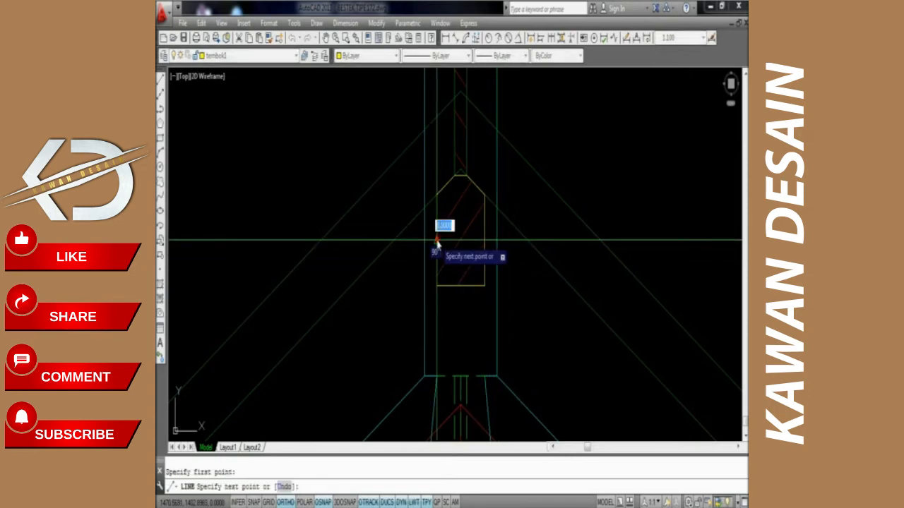
pyautogui.click(424, 243)
pyautogui.press('Return')
# Fillet both king post edges with the shoulder lines to cut off the post above them
pyautogui.scroll(-2, 440, 290)
pyautogui.scroll(2, 441, 292)
pyautogui.moveTo(443, 293); pyautogui.dragTo(460, 310, button='middle')
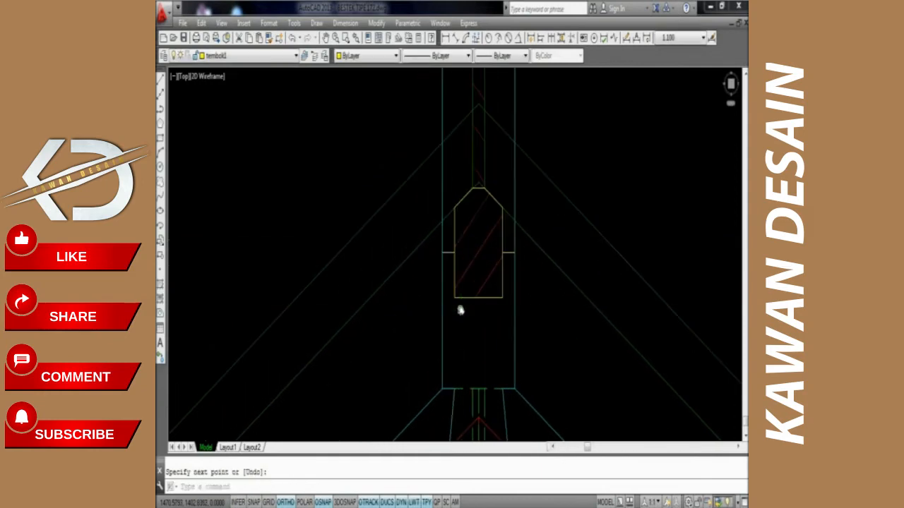
pyautogui.scroll(2, 460, 310)
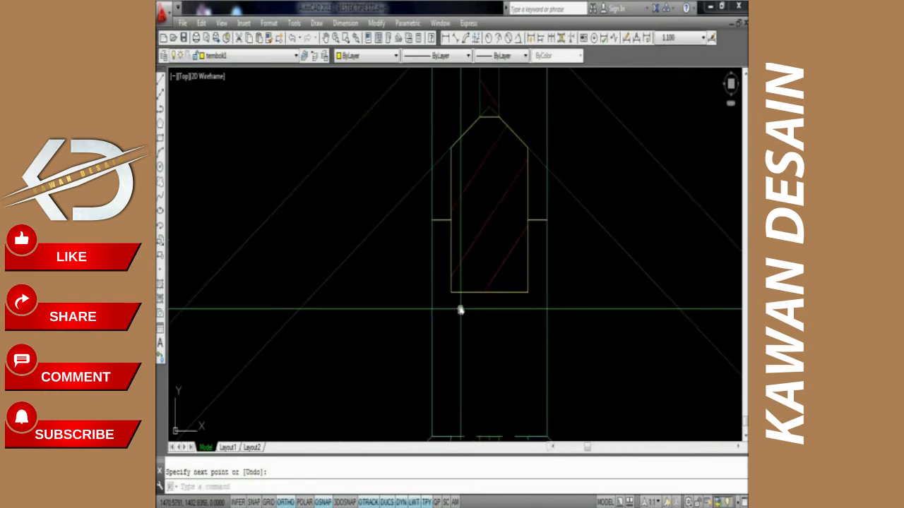
pyautogui.click(431, 234)
pyautogui.click(440, 220)
pyautogui.press('Return')
pyautogui.click(540, 221)
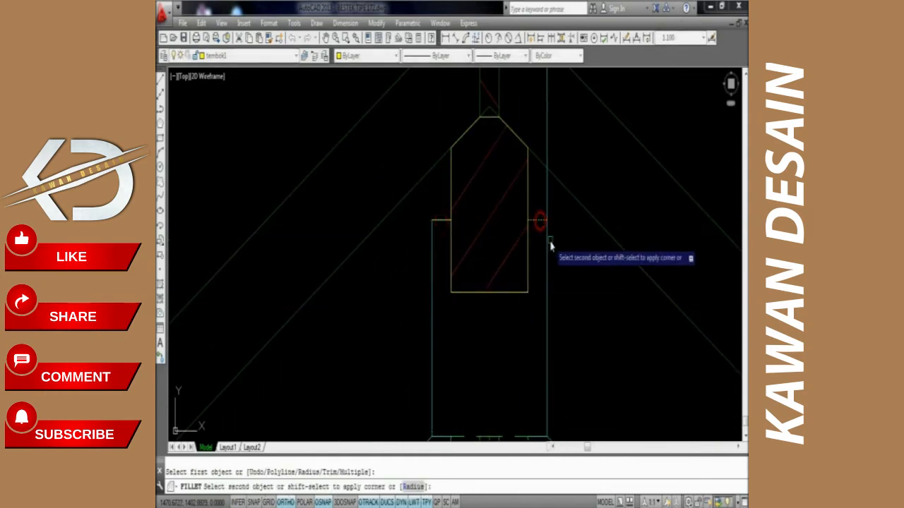
pyautogui.click(548, 243)
pyautogui.scroll(-6, 506, 294)
pyautogui.scroll(4, 490, 268)
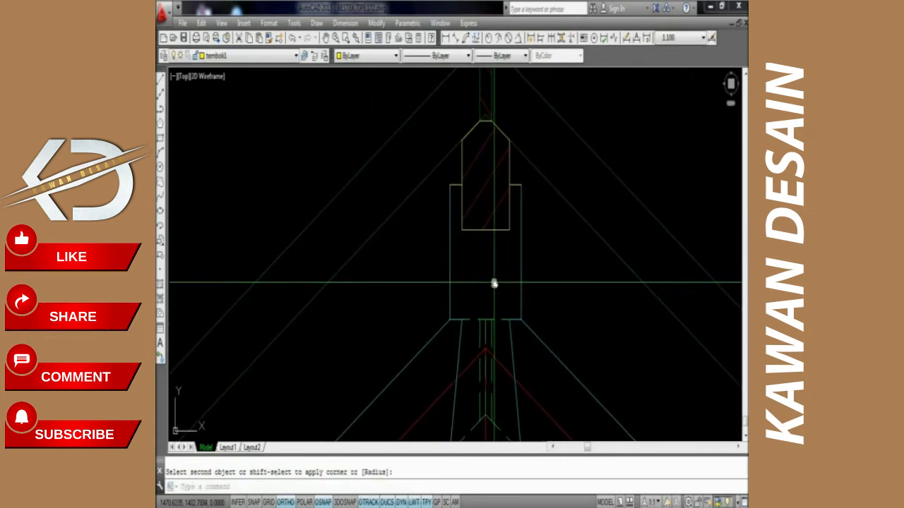
pyautogui.write('a')
pyautogui.press('Return')
pyautogui.press('Escape')
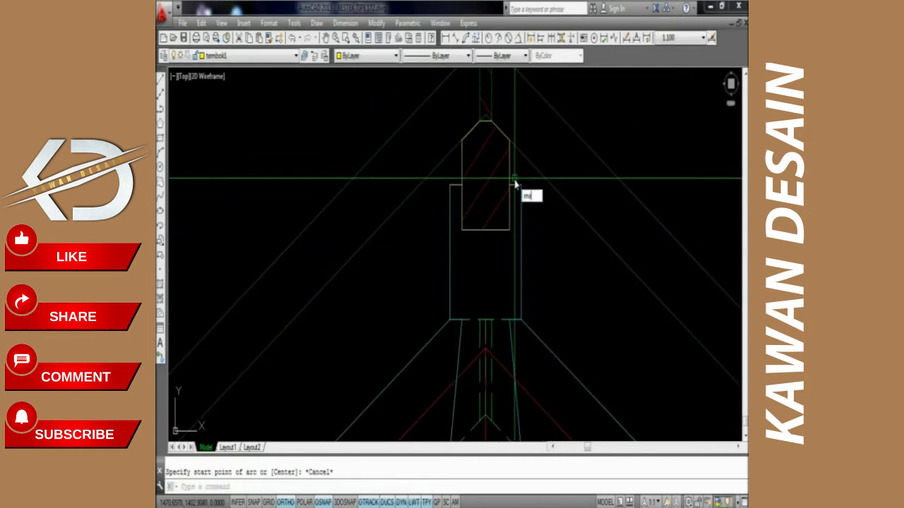
# Match the ridge shoulder lines' properties to the king post's edge line
pyautogui.press('Return')
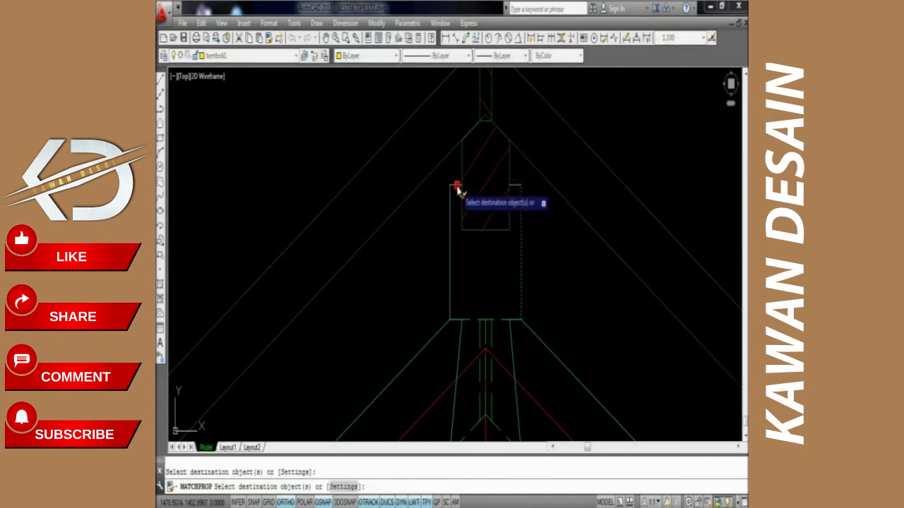
pyautogui.press('Return')
# Trim the roof lines that cross between the two edges of the thin ridge board
pyautogui.moveTo(462, 220); pyautogui.dragTo(468, 413, button='middle')
pyautogui.scroll(2, 481, 257)
pyautogui.write('tr')
pyautogui.press('Return')
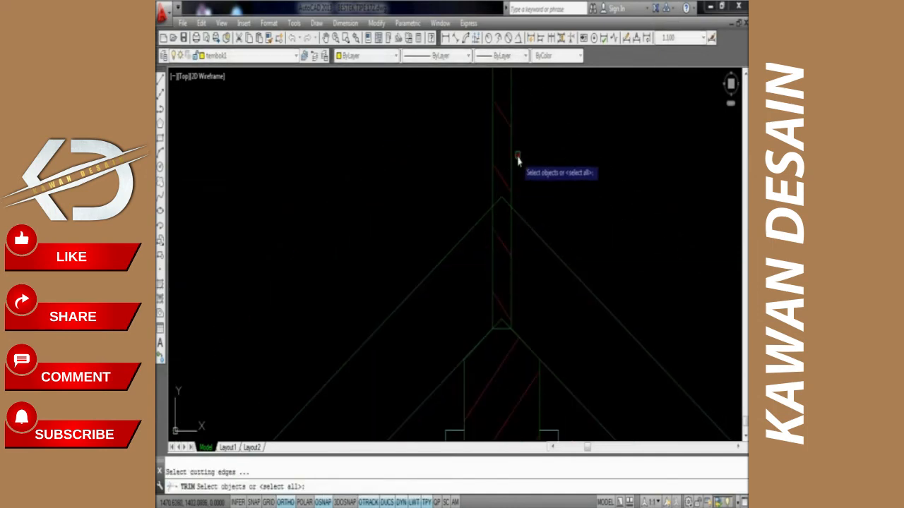
pyautogui.click(517, 154)
pyautogui.click(487, 154)
pyautogui.press('Return')
pyautogui.click(504, 201)
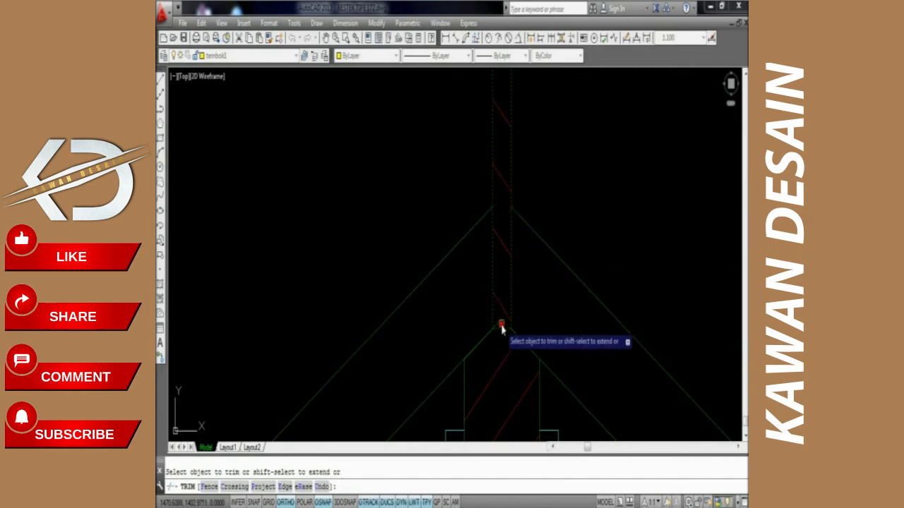
pyautogui.press('Return')
# Delete the hatched purlin and its support cleat from the right-hand rafter
pyautogui.scroll(-5, 498, 206)
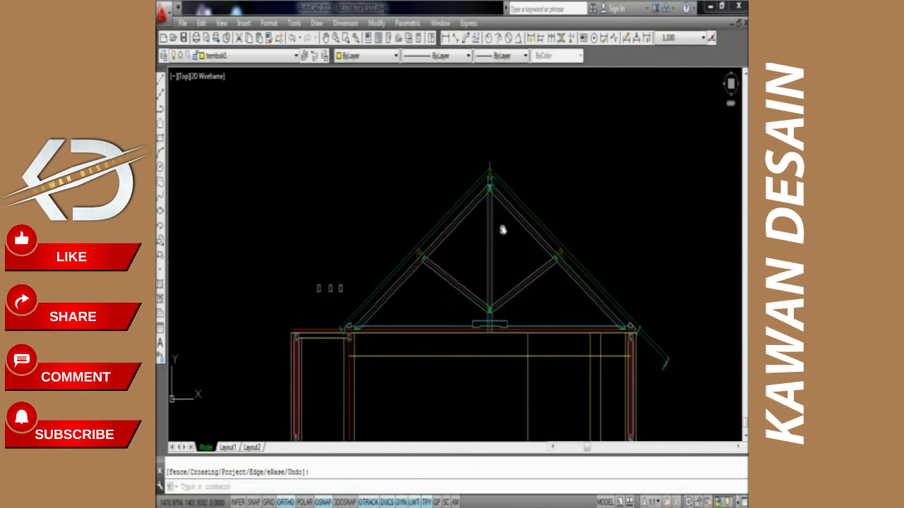
pyautogui.scroll(2, 507, 232)
pyautogui.moveTo(505, 244); pyautogui.dragTo(506, 245, button='middle')
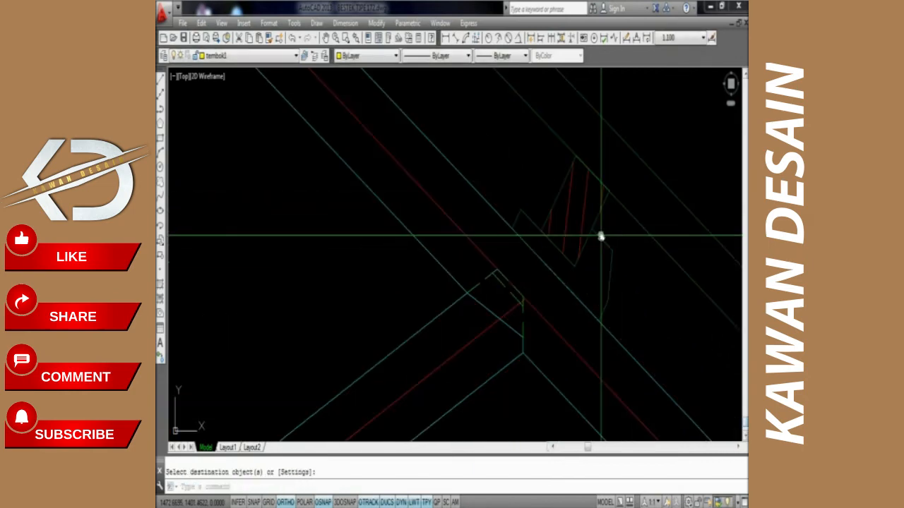
pyautogui.scroll(-6, 602, 237)
pyautogui.scroll(8, 602, 236)
pyautogui.click(613, 247)
pyautogui.click(604, 217)
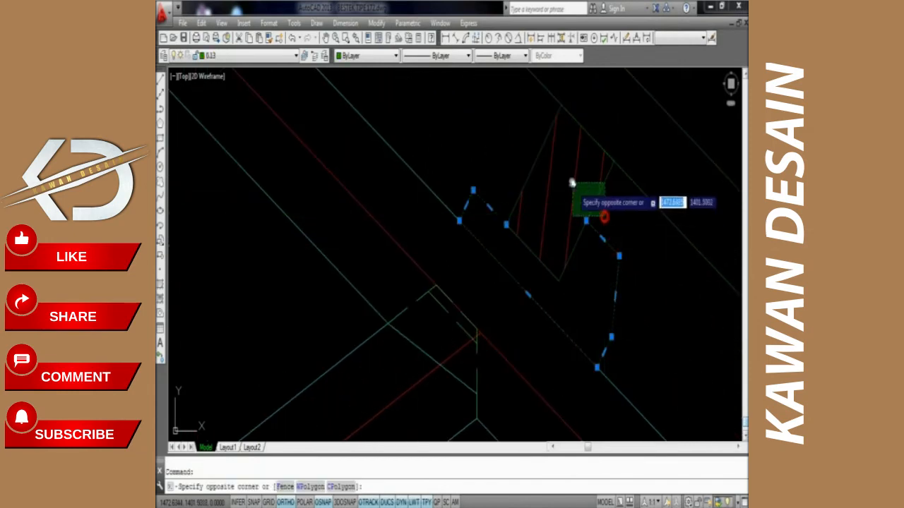
pyautogui.click(572, 182)
pyautogui.press('Delete')
pyautogui.scroll(-8, 583, 230)
# Draw a short guide line from the left eave timber's corner across to the outer roof line
pyautogui.scroll(-4, 511, 232)
pyautogui.scroll(7, 547, 234)
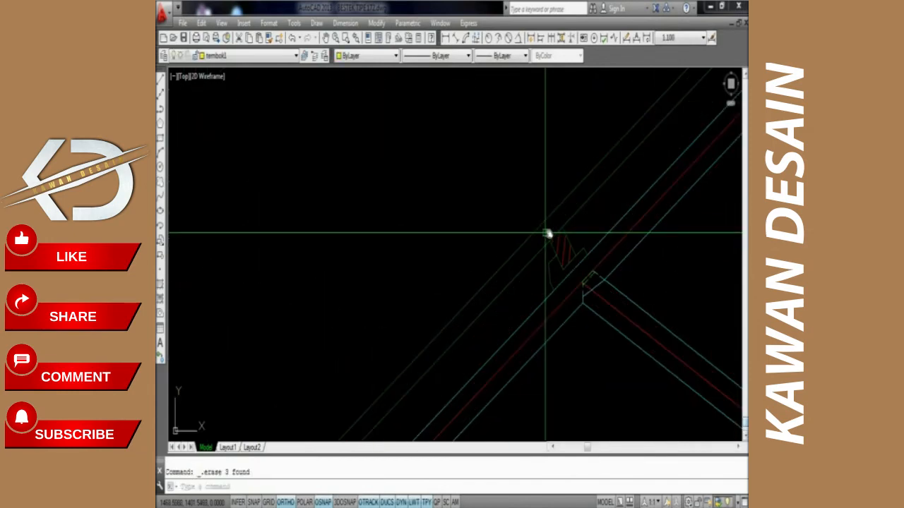
pyautogui.moveTo(546, 233); pyautogui.dragTo(365, 280, button='middle')
pyautogui.scroll(-5, 399, 261)
pyautogui.scroll(6, 464, 183)
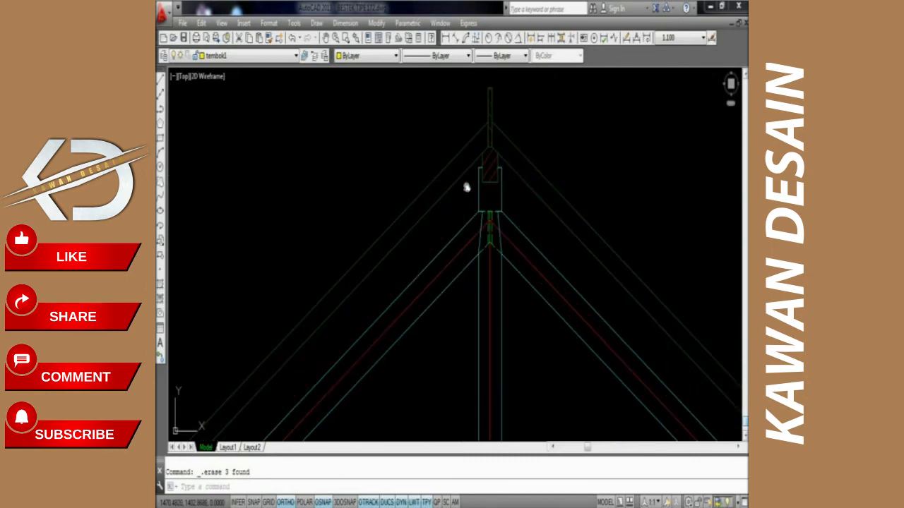
pyautogui.scroll(-4, 466, 188)
pyautogui.moveTo(285, 368); pyautogui.dragTo(440, 222, button='middle')
pyautogui.write('l')
pyautogui.press('Return')
pyautogui.scroll(6, 309, 357)
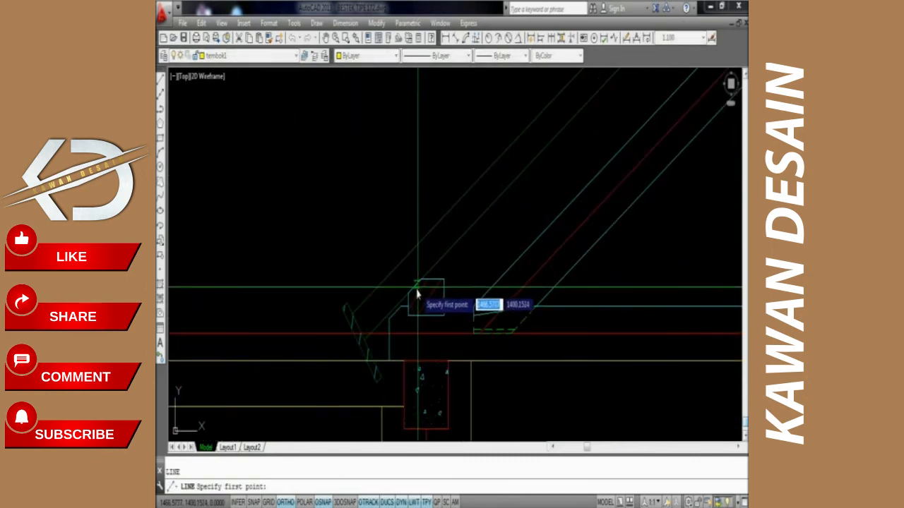
pyautogui.click(402, 260)
pyautogui.press('Return')
pyautogui.scroll(-5, 414, 281)
pyautogui.moveTo(415, 280); pyautogui.dragTo(373, 343, button='middle')
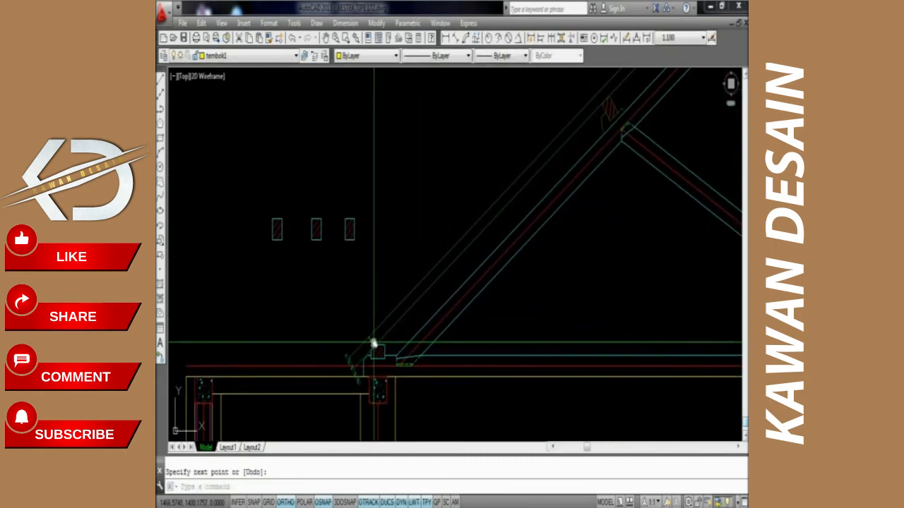
# Copy the short guide lines at the left eave and the apex to a clear spot above the roof
pyautogui.click(373, 344)
pyautogui.scroll(-4, 372, 345)
pyautogui.scroll(4, 491, 224)
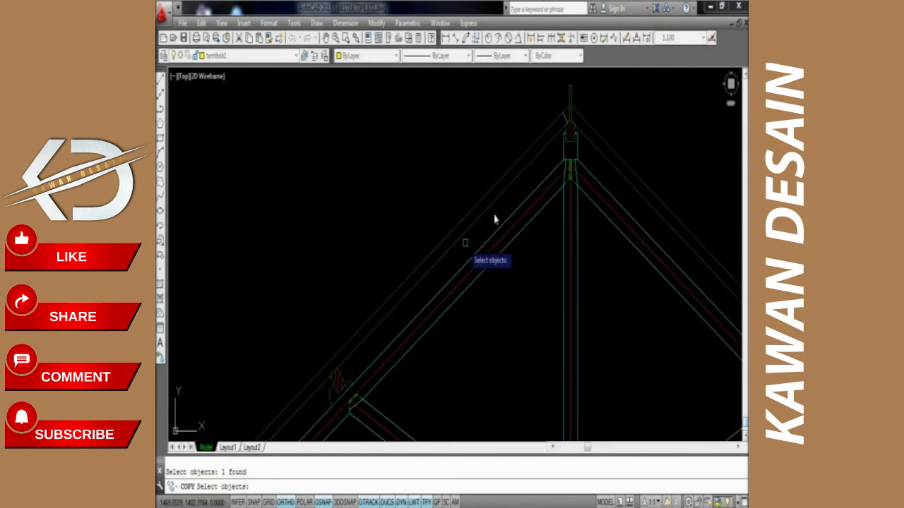
pyautogui.scroll(-3, 555, 143)
pyautogui.press('Return')
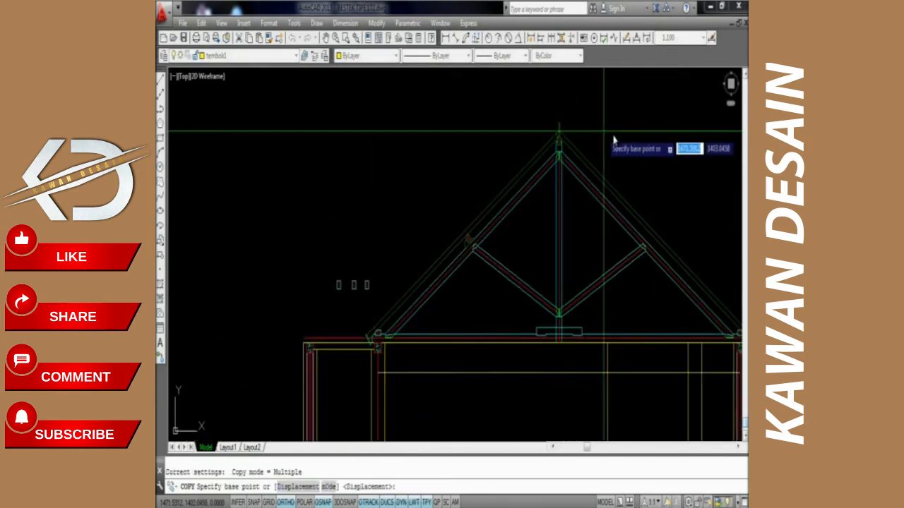
pyautogui.click(617, 135)
pyautogui.moveTo(613, 149); pyautogui.dragTo(613, 212, button='middle')
pyautogui.click(612, 144)
pyautogui.press('Return')
# Draw a long sloping line connecting the two copied guide lines above the left roof slope
pyautogui.write('l')
pyautogui.press('Return')
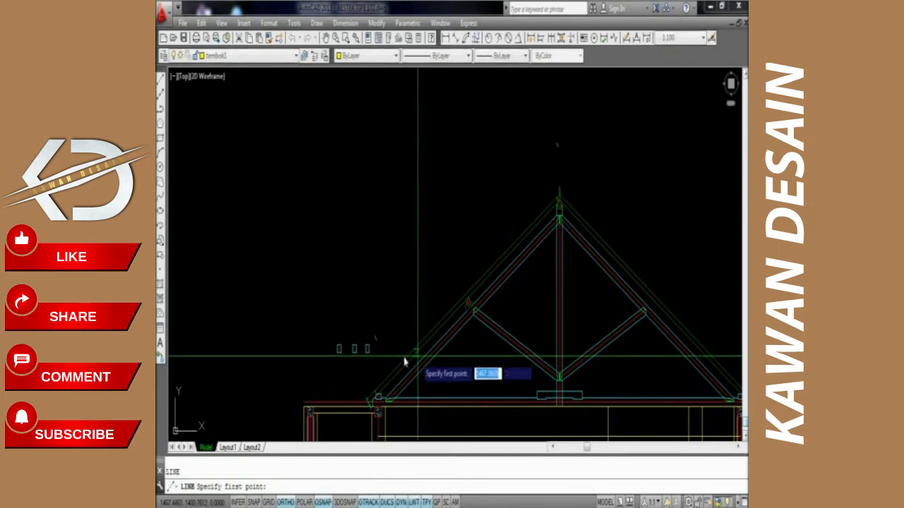
pyautogui.click(376, 340)
pyautogui.scroll(2, 444, 152)
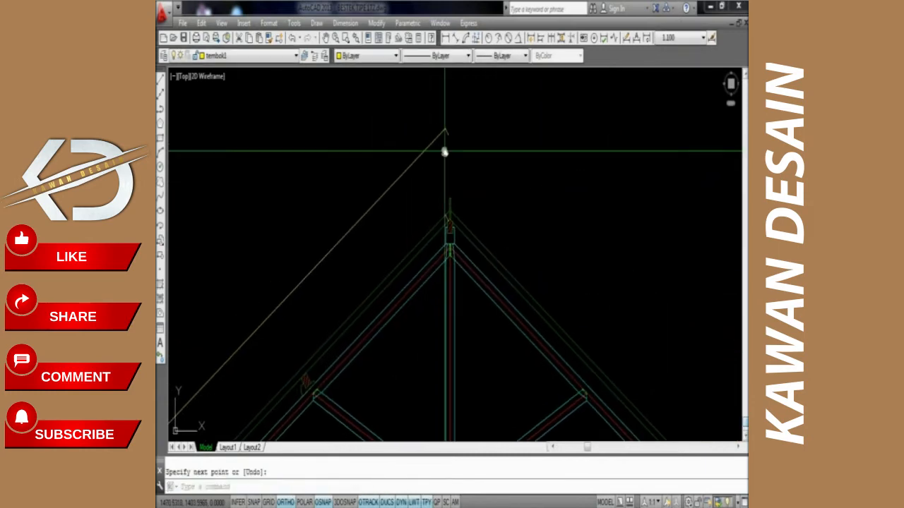
# Divide the long sloping line into 3 equal segments
pyautogui.write('iv')
pyautogui.press('Return')
pyautogui.click(433, 146)
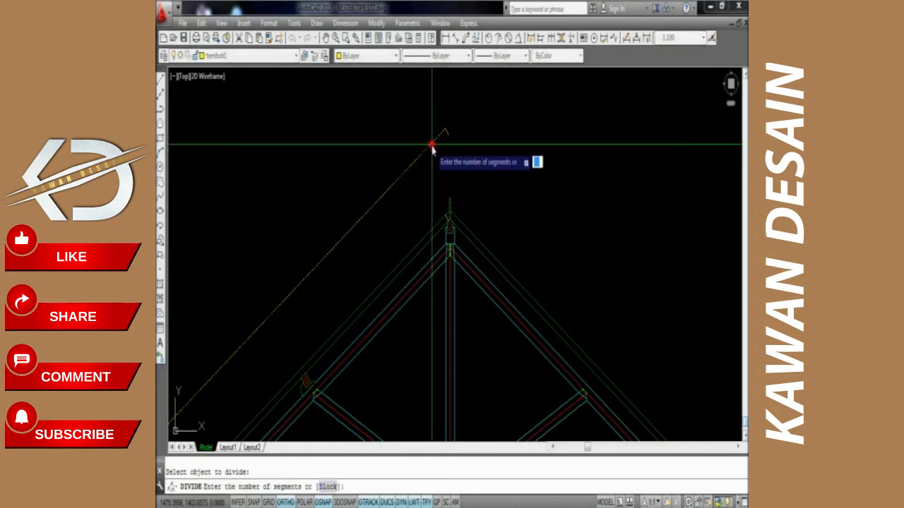
pyautogui.write('3')
pyautogui.press('Return')
# Move the two division points onto the left roof slope, using the eave guide line as reference
pyautogui.scroll(-2, 432, 145)
pyautogui.scroll(2, 257, 324)
pyautogui.write('m')
pyautogui.press('Return')
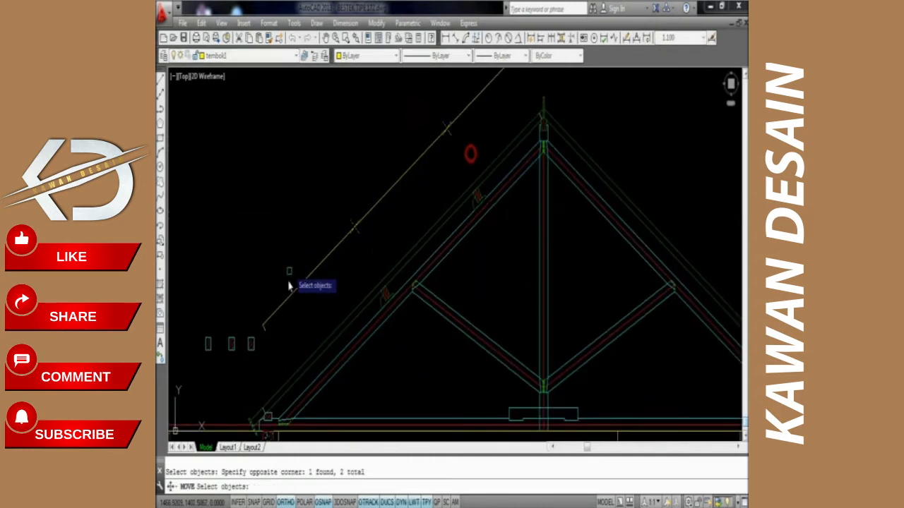
pyautogui.press('Return')
pyautogui.click(264, 332)
pyautogui.scroll(3, 283, 394)
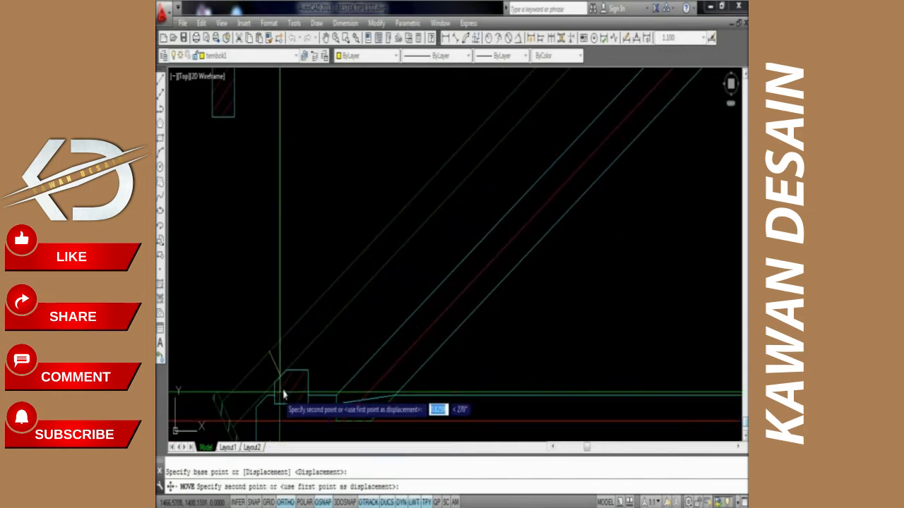
pyautogui.click(283, 380)
pyautogui.scroll(-5, 284, 392)
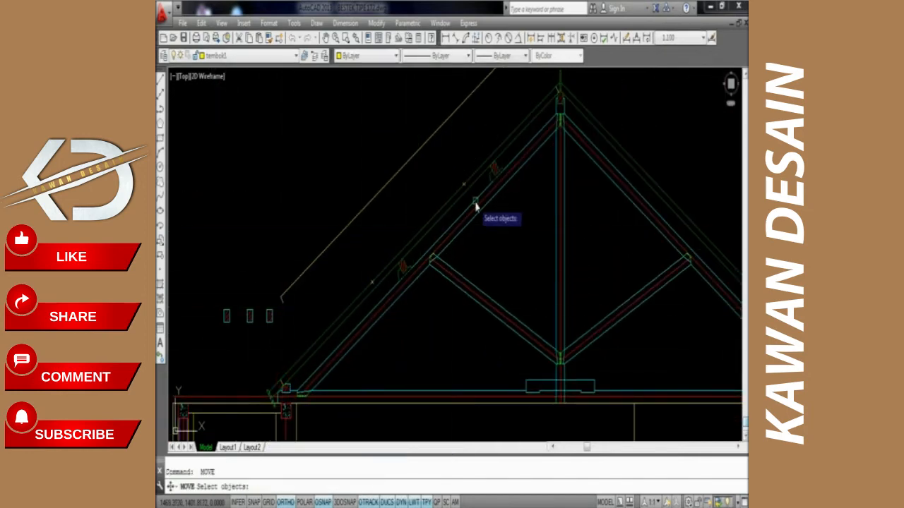
pyautogui.scroll(3, 476, 206)
pyautogui.press('Escape')
# Draw a line from the lower division point perpendicular to the left rafter
pyautogui.write('l')
pyautogui.press('Return')
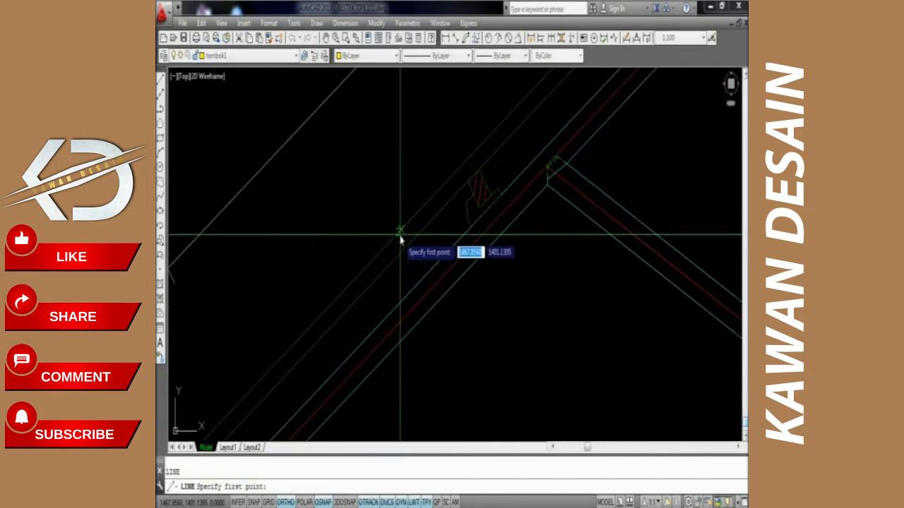
pyautogui.click(399, 233)
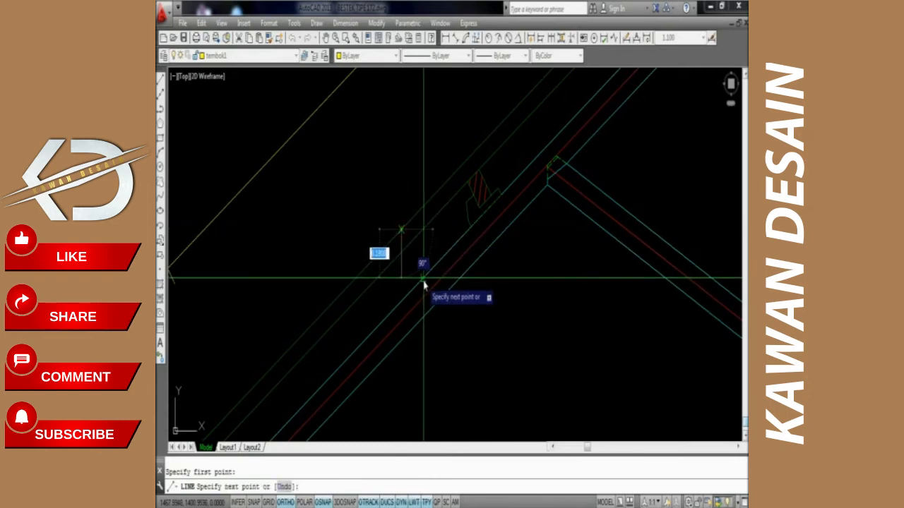
pyautogui.click(423, 280)
pyautogui.scroll(-5, 424, 291)
pyautogui.scroll(4, 481, 216)
pyautogui.press('Return')
# Draw a line from the upper division point perpendicular to the left rafter
pyautogui.press('Return')
pyautogui.click(467, 216)
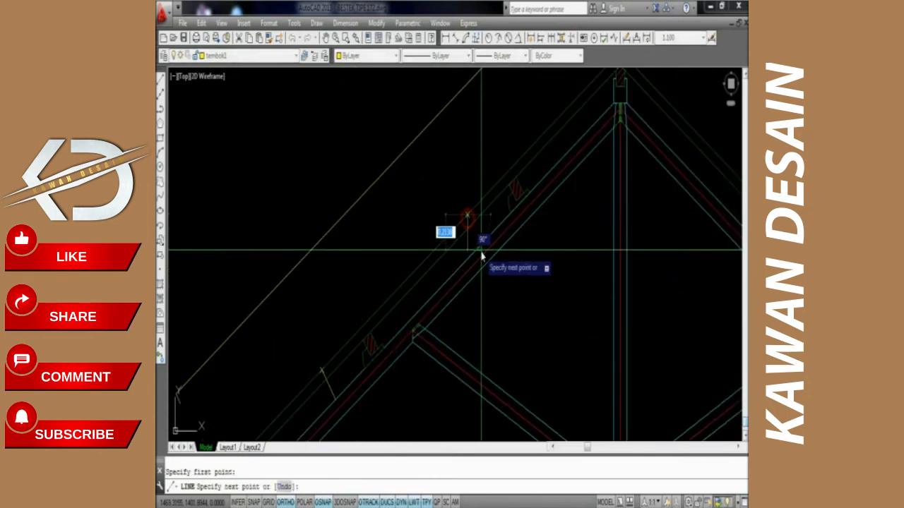
pyautogui.click(481, 245)
pyautogui.press('Return')
pyautogui.scroll(-3, 482, 246)
pyautogui.scroll(3, 502, 235)
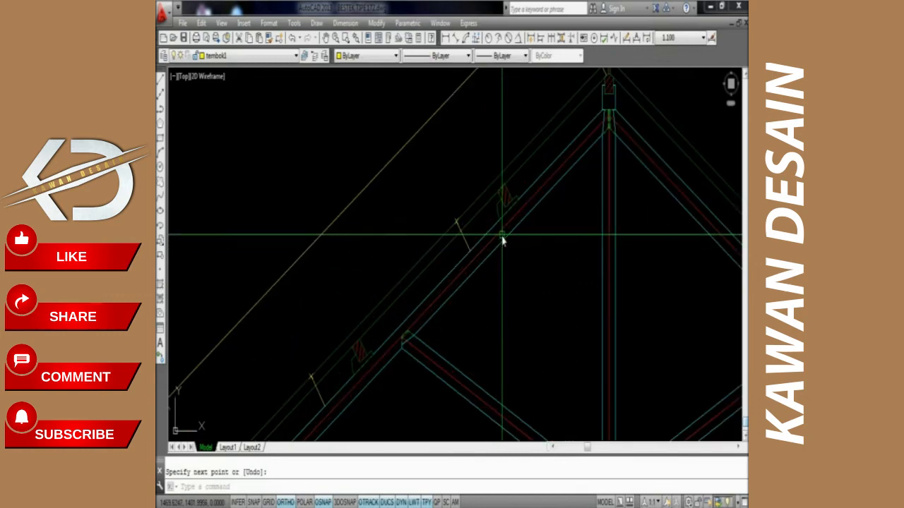
# Move the upper purlin with its cleat onto the upper division line, aligned by the midpoint of its top edge
pyautogui.write('m')
pyautogui.press('Return')
pyautogui.scroll(4, 511, 191)
pyautogui.click(516, 190)
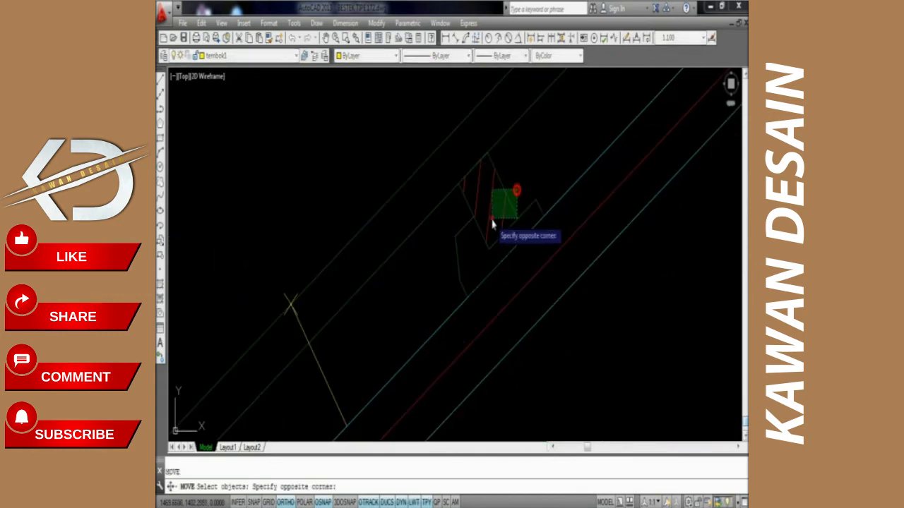
pyautogui.press('Return')
pyautogui.click(473, 170)
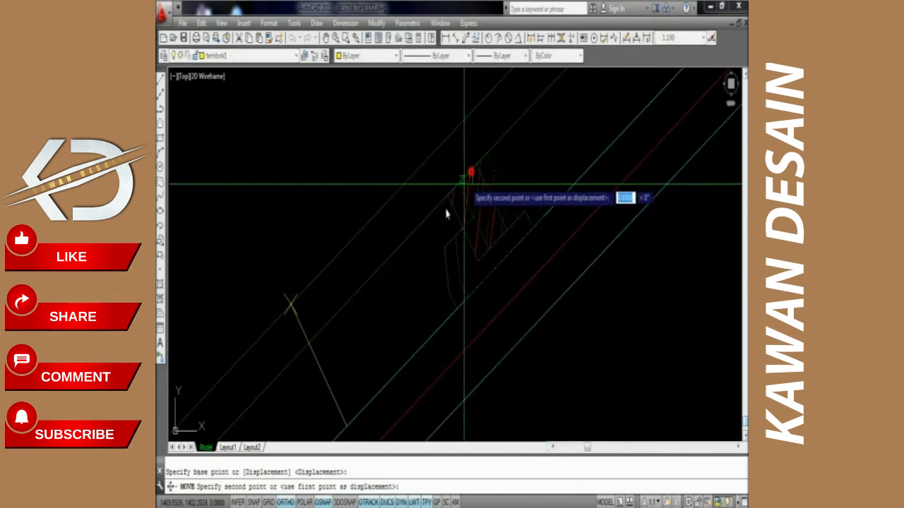
pyautogui.click(308, 343)
# Move the lower purlin with its cleat onto the lower division line, aligned by the midpoint of its top edge
pyautogui.scroll(-7, 309, 344)
pyautogui.scroll(3, 324, 368)
pyautogui.moveTo(323, 368); pyautogui.dragTo(361, 302, button='middle')
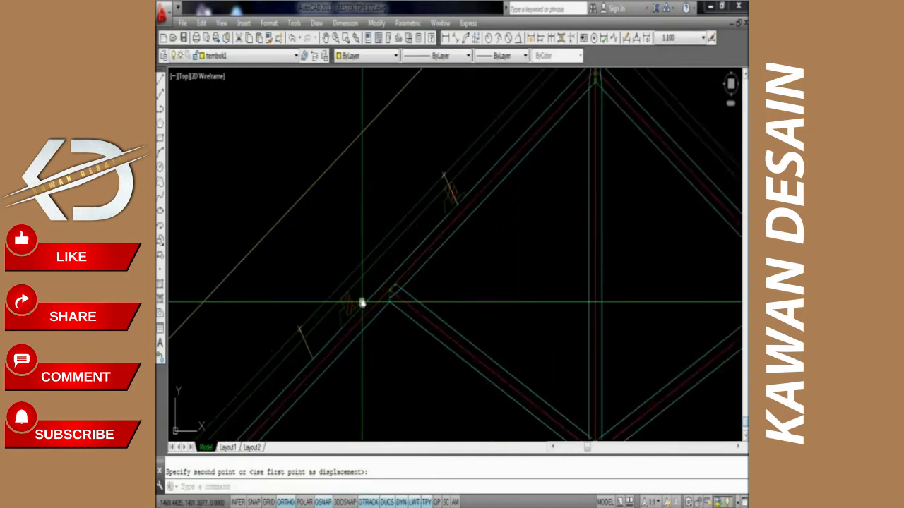
pyautogui.scroll(4, 358, 303)
pyautogui.press('Return')
pyautogui.click(355, 305)
pyautogui.press('Return')
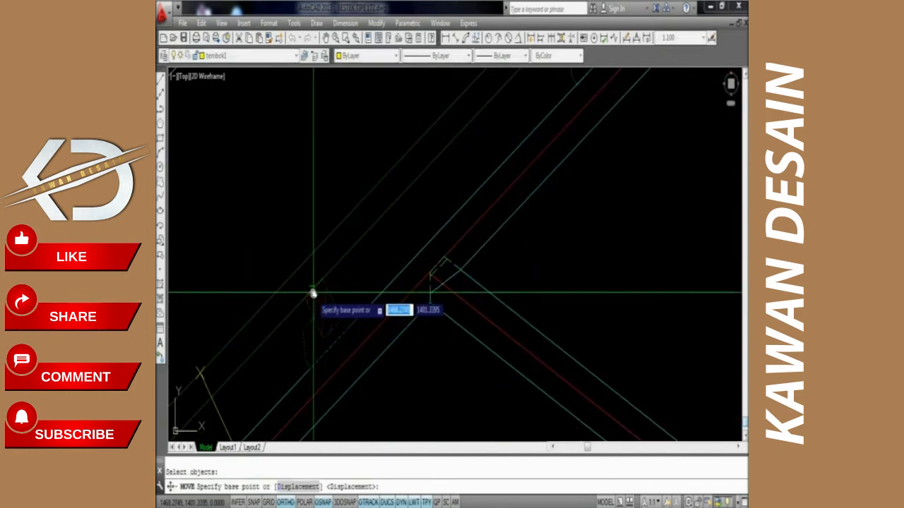
pyautogui.click(312, 291)
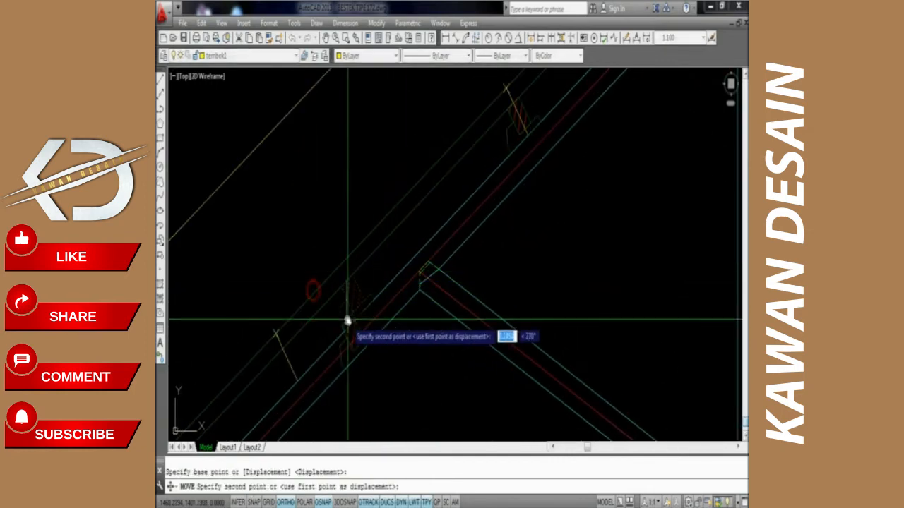
pyautogui.click(283, 352)
# Delete the division points and their perpendicular guide lines at both purlins
pyautogui.scroll(3, 281, 346)
pyautogui.click(279, 344)
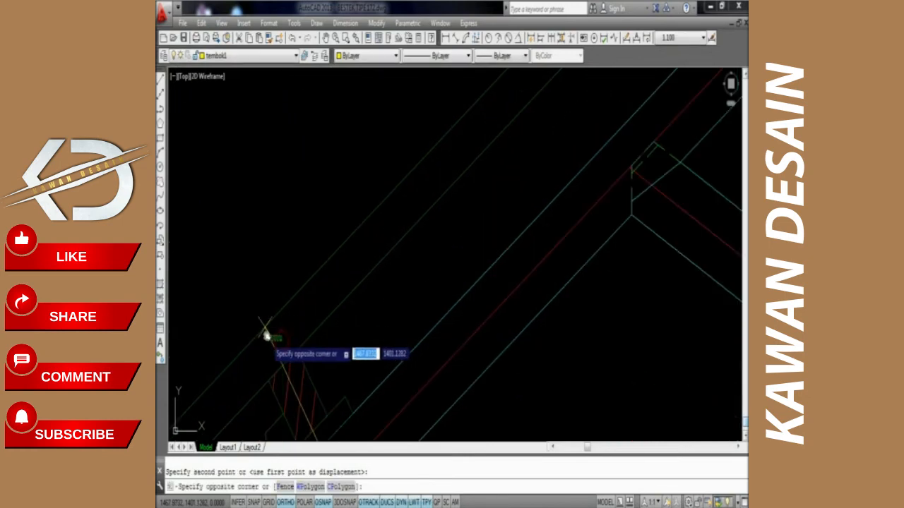
pyautogui.click(266, 336)
pyautogui.scroll(-2, 300, 327)
pyautogui.moveTo(301, 327); pyautogui.dragTo(444, 176, button='middle')
pyautogui.scroll(4, 437, 176)
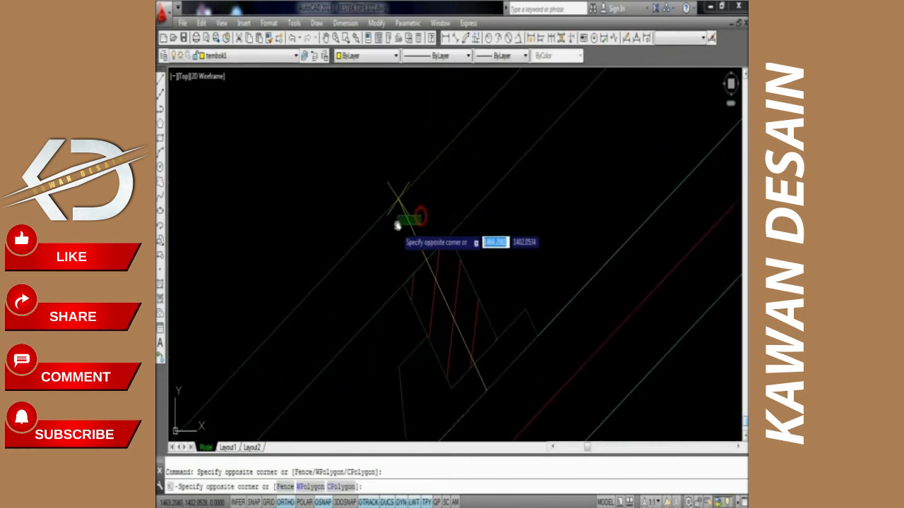
pyautogui.click(397, 204)
pyautogui.press('Delete')
pyautogui.scroll(-4, 454, 198)
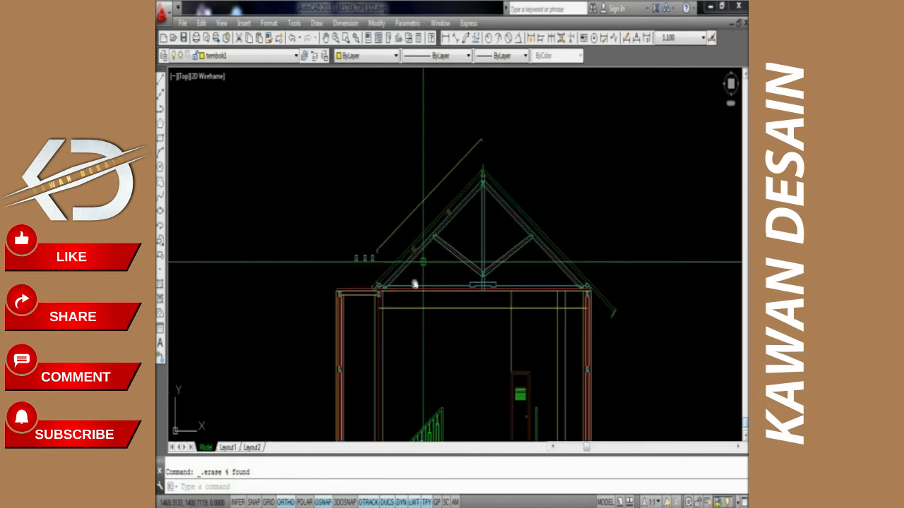
# Select the leftover long sloping construction line and its end guide lines above the roof
pyautogui.scroll(1, 489, 148)
pyautogui.scroll(2, 489, 149)
pyautogui.click(480, 198)
pyautogui.click(436, 143)
pyautogui.scroll(-4, 436, 208)
pyautogui.scroll(6, 346, 310)
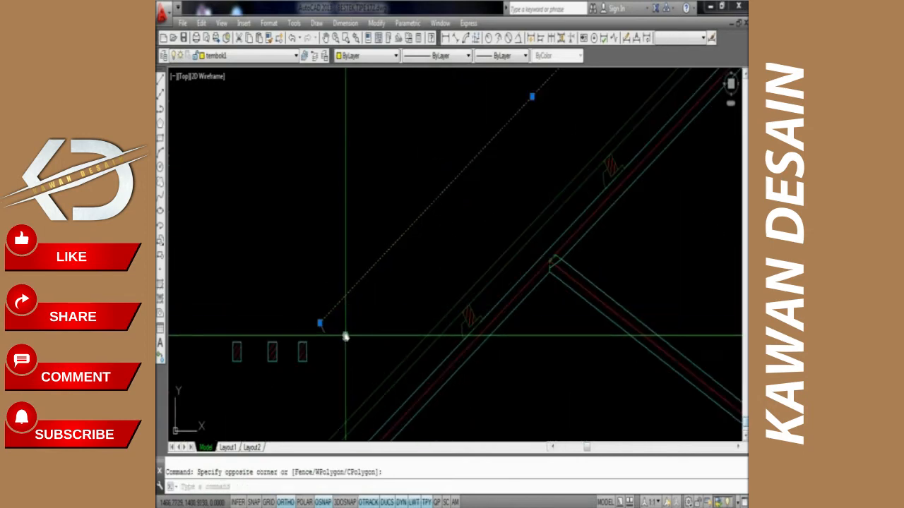